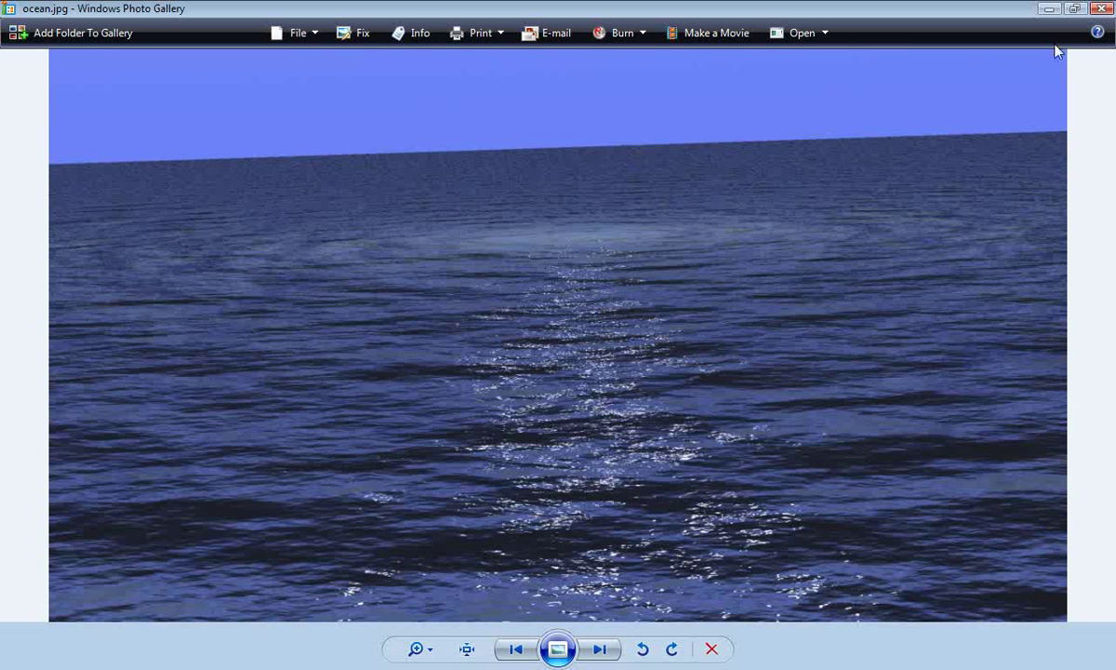
Step: Switch to 3ds Max and create a box in the Perspective viewport, about 106 long, 78 wide and 65 high
click(1048, 8)
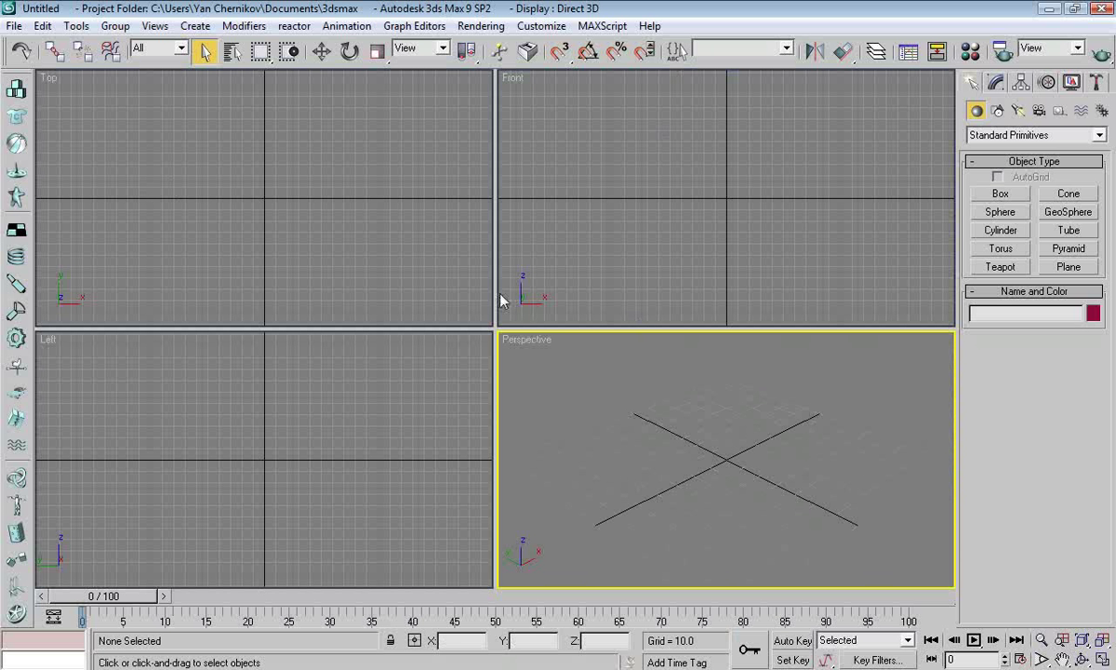
click(1021, 194)
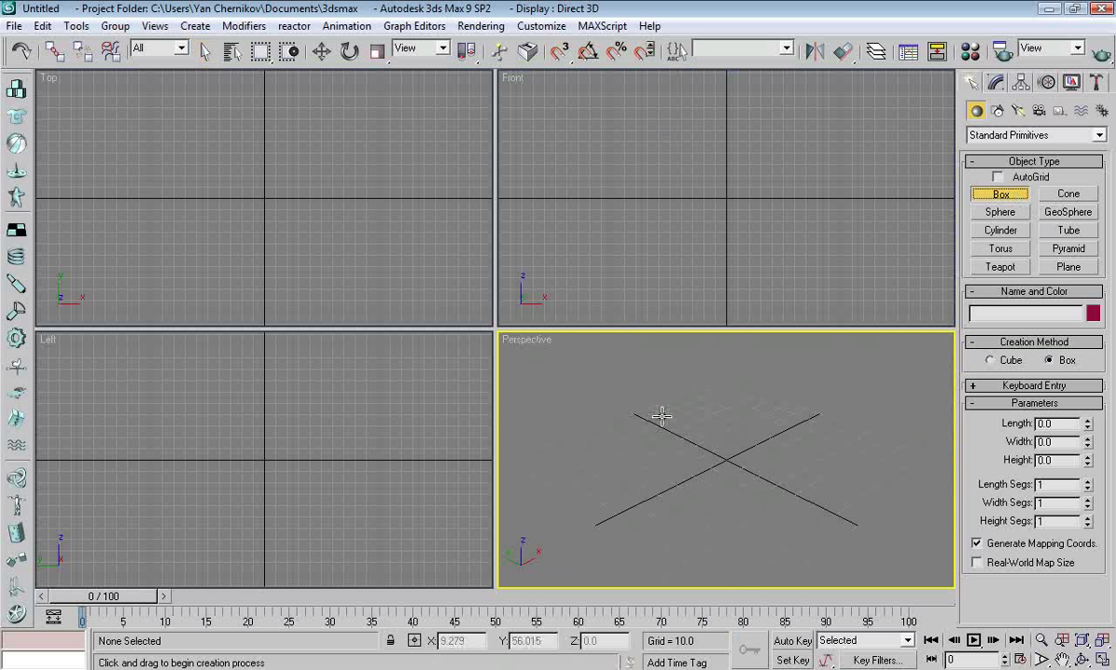
drag(650, 407, 659, 570)
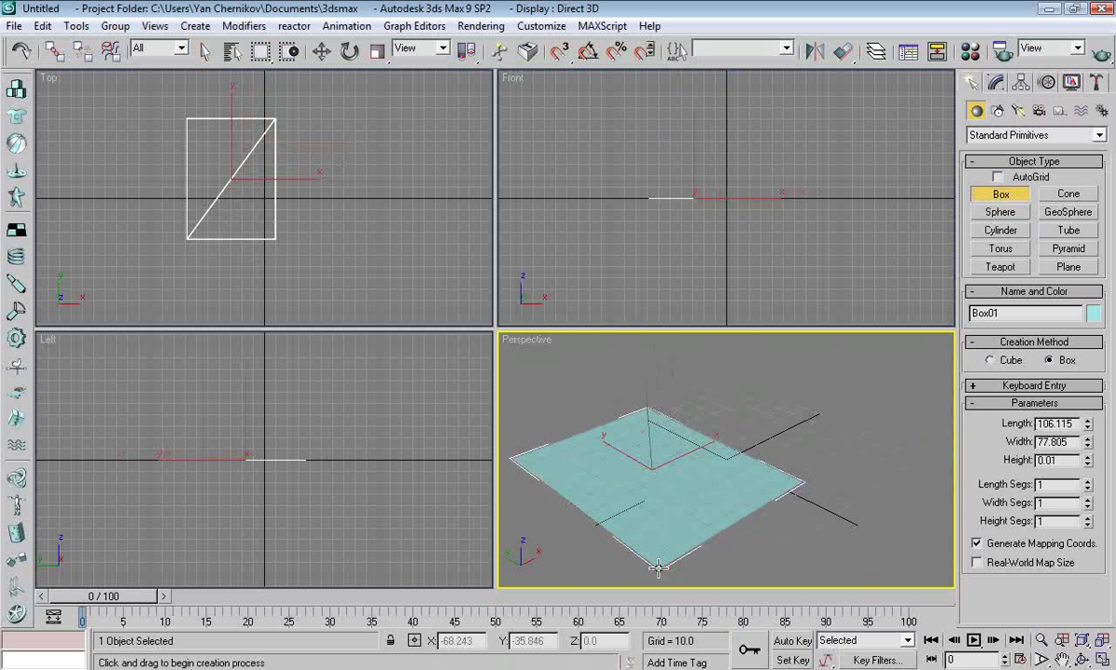
click(637, 451)
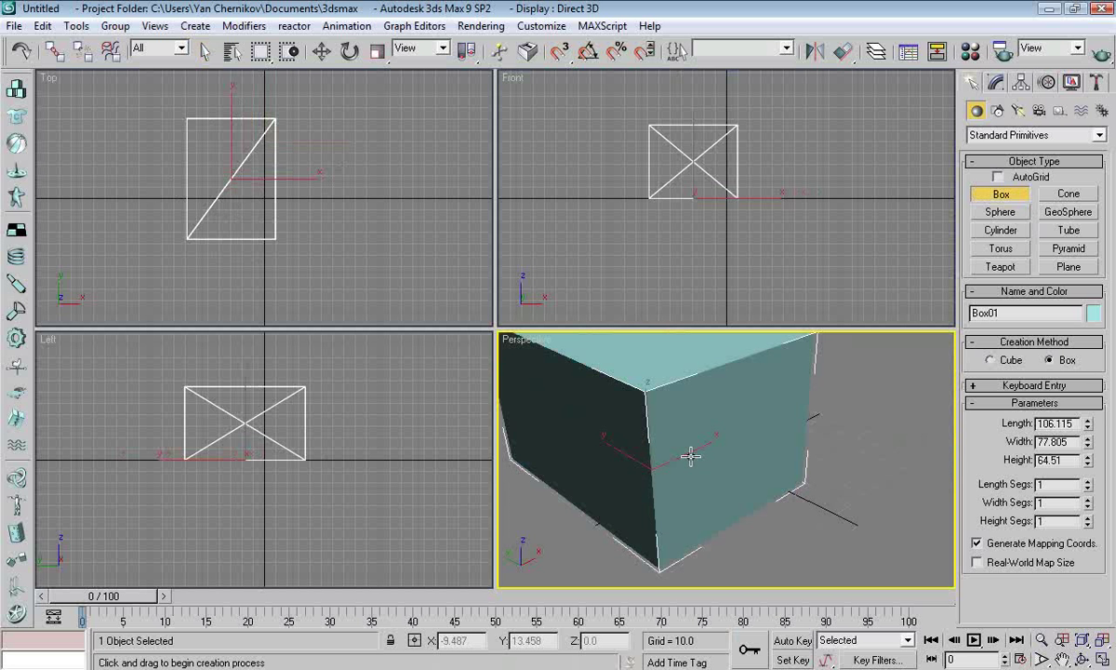
mouse_move(663, 455)
middle_down()
mouse_move(688, 439)
mouse_move(610, 466)
mouse_move(748, 452)
middle_up()
scroll(778, 463, down, 5)
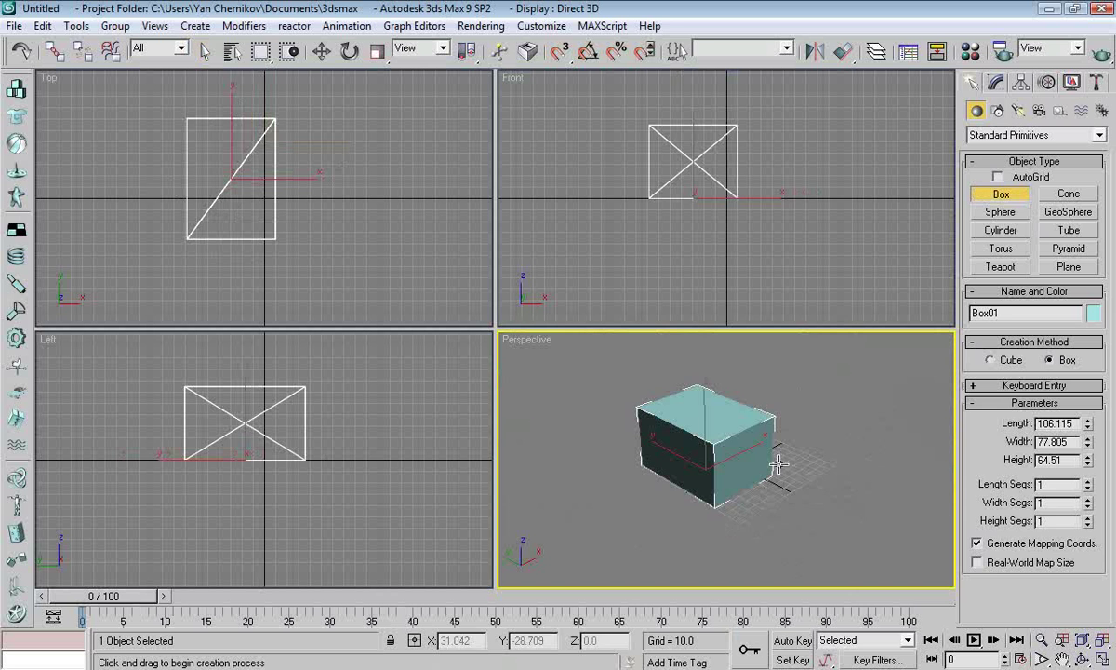
Step: Add three spheres around the box in the Perspective viewport, the largest with a radius of about 57
click(1000, 211)
drag(801, 459, 813, 456)
drag(746, 503, 682, 425)
mouse_move(780, 473)
middle_down()
mouse_move(741, 424)
mouse_move(780, 408)
mouse_move(801, 436)
middle_up()
scroll(798, 437, up, 5)
mouse_move(863, 469)
middle_down()
mouse_move(824, 485)
mouse_move(911, 423)
mouse_move(852, 488)
mouse_move(872, 471)
middle_up()
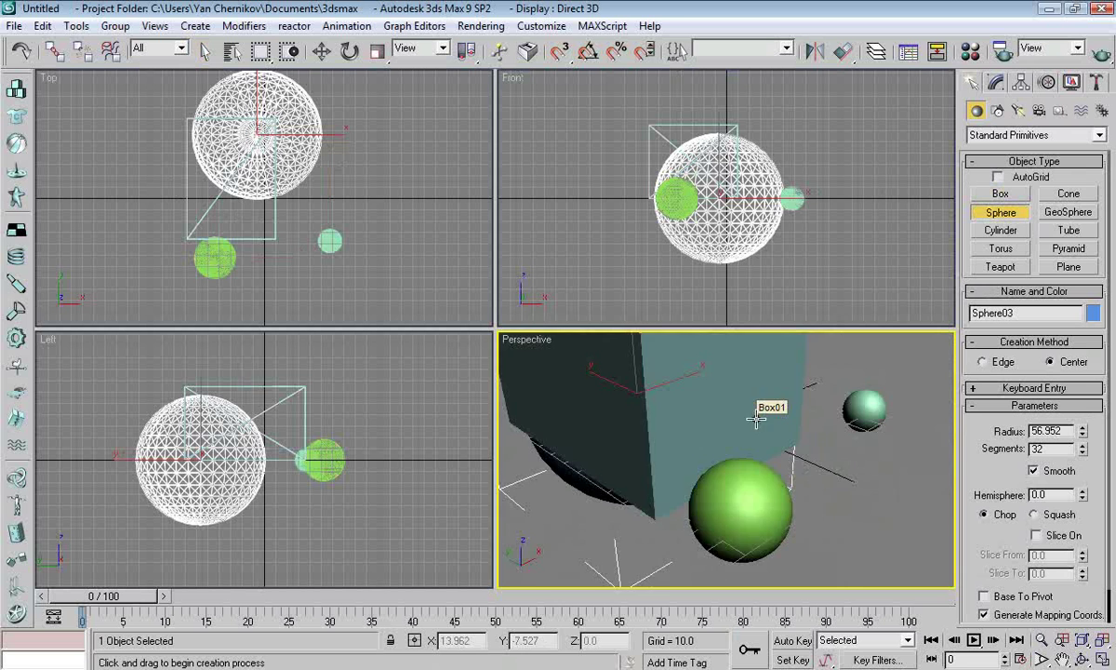
middle_drag(721, 417, 736, 441)
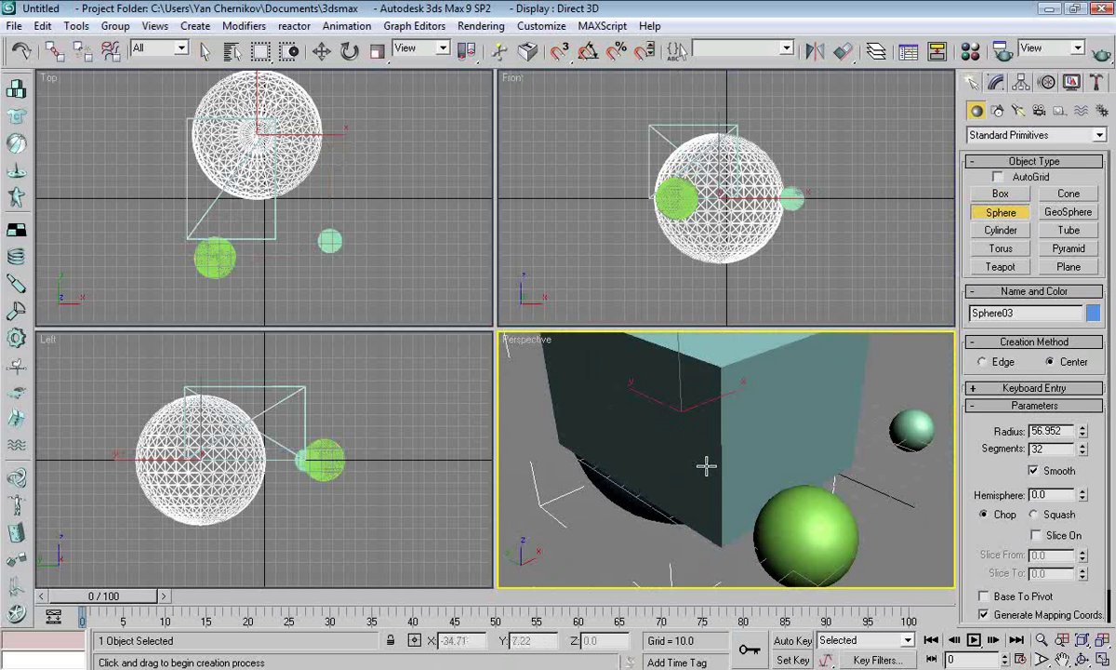
mouse_move(699, 478)
alt+middle_down()
mouse_move(851, 382)
mouse_move(829, 365)
mouse_move(811, 400)
mouse_move(815, 441)
mouse_move(770, 430)
mouse_move(749, 449)
alt+middle_up()
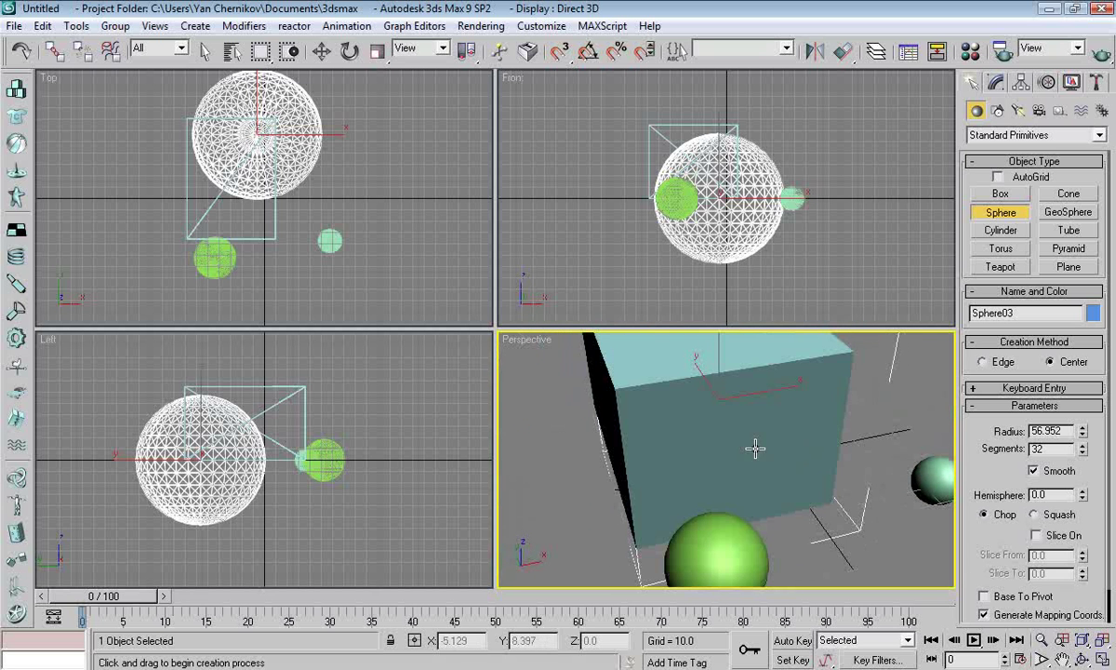
Step: Reset the scene without saving the changes
click(14, 26)
click(43, 65)
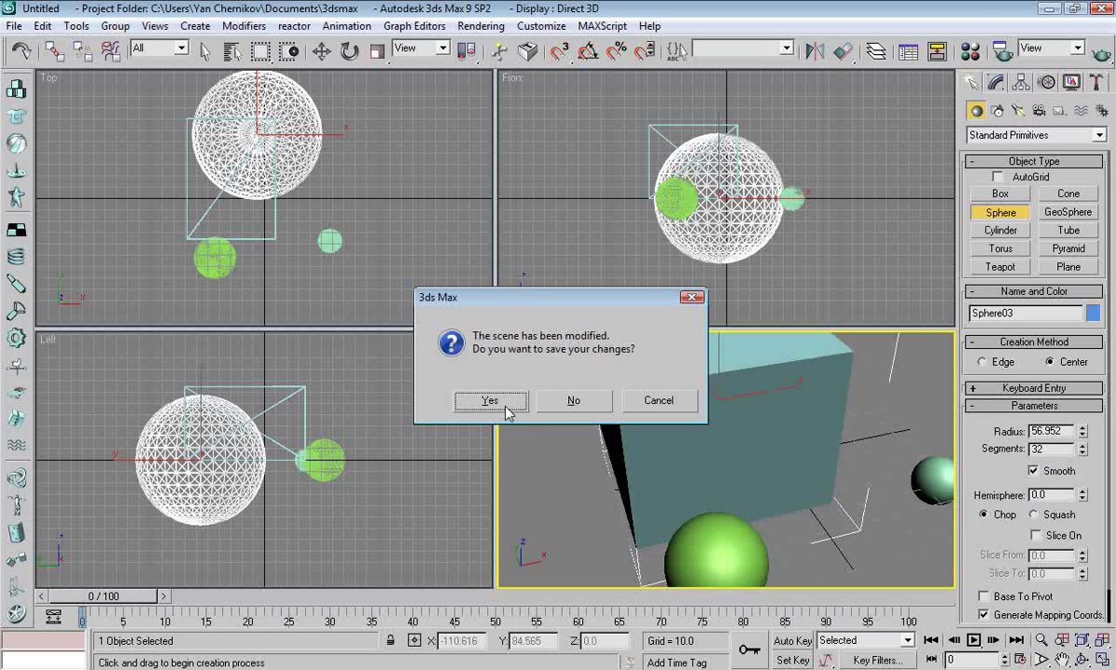
click(574, 400)
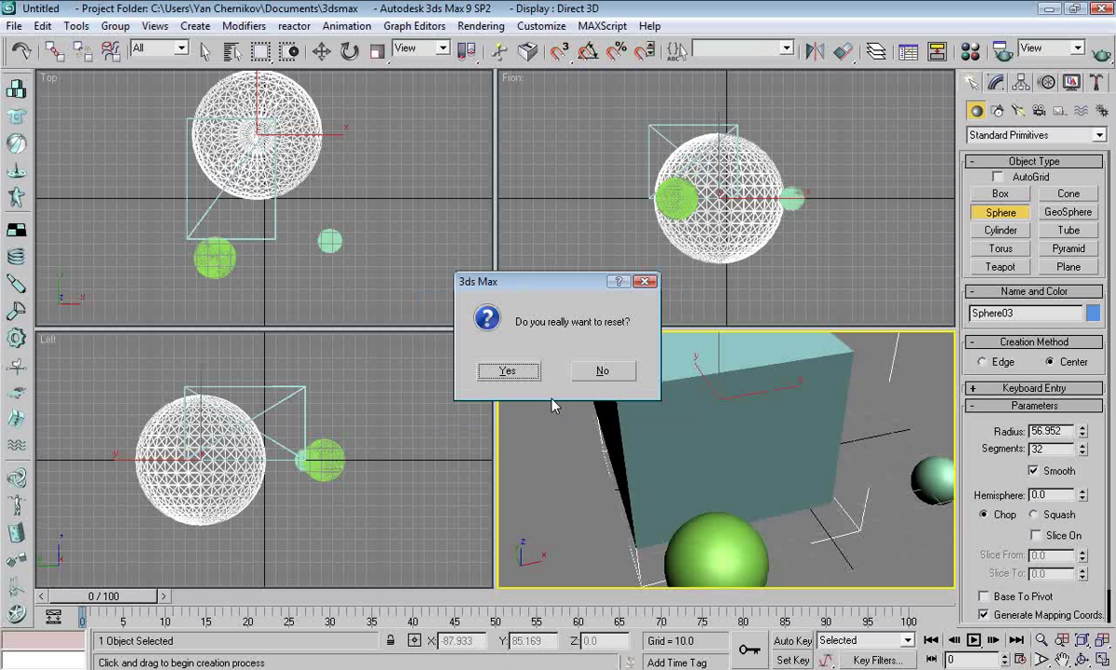
click(508, 372)
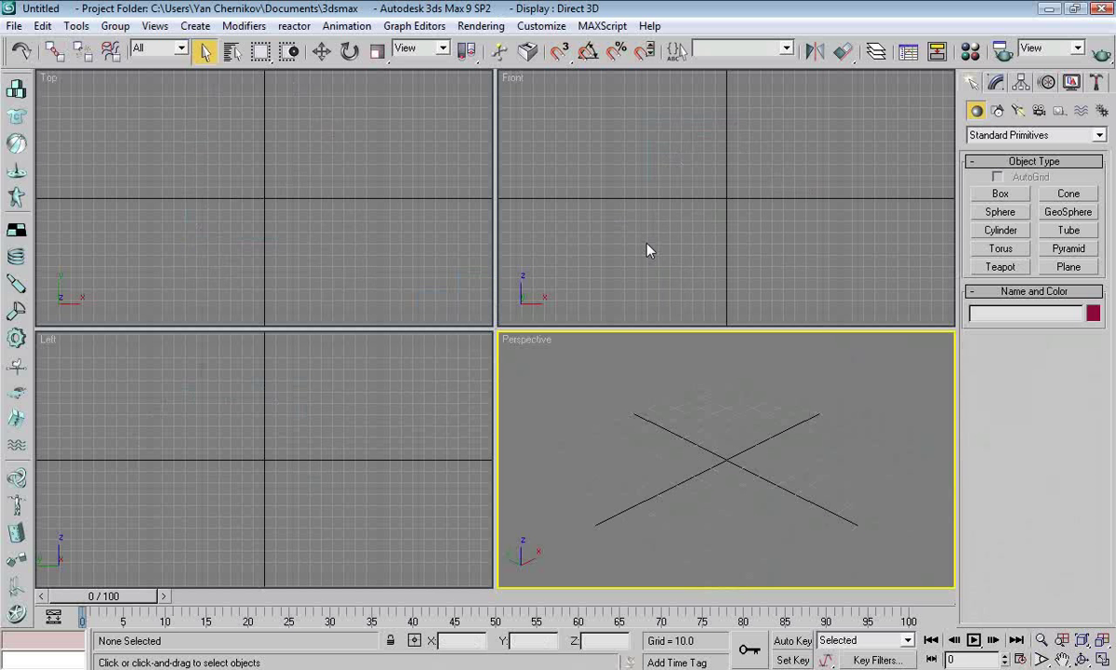
Step: Set the display unit scale to Metric with Meters in the units setup
click(540, 26)
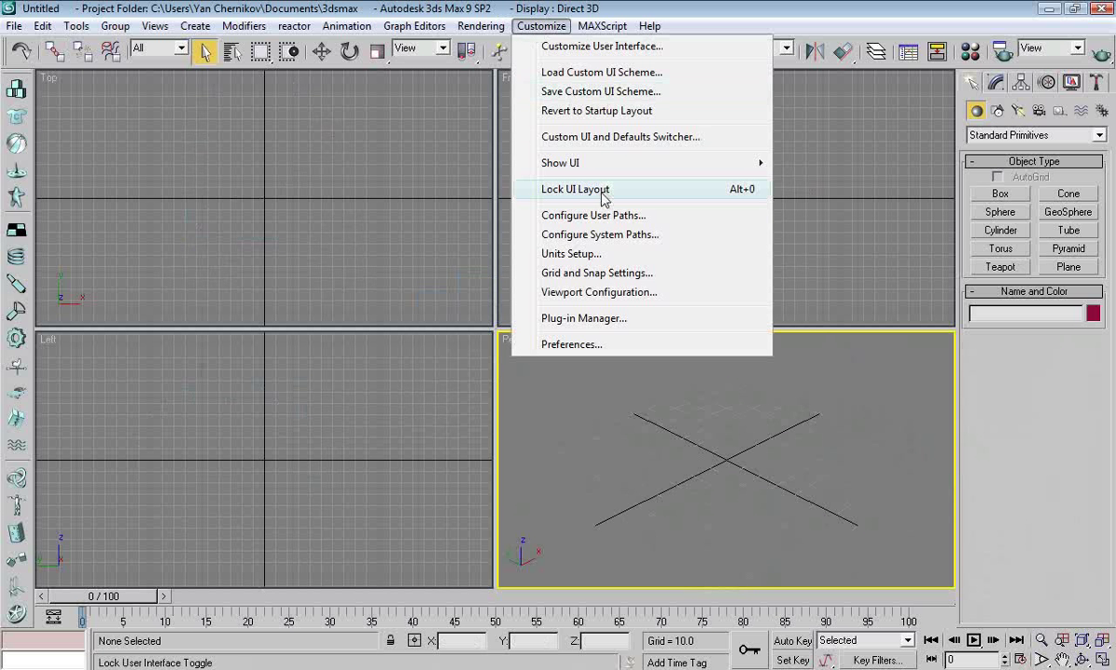
click(570, 253)
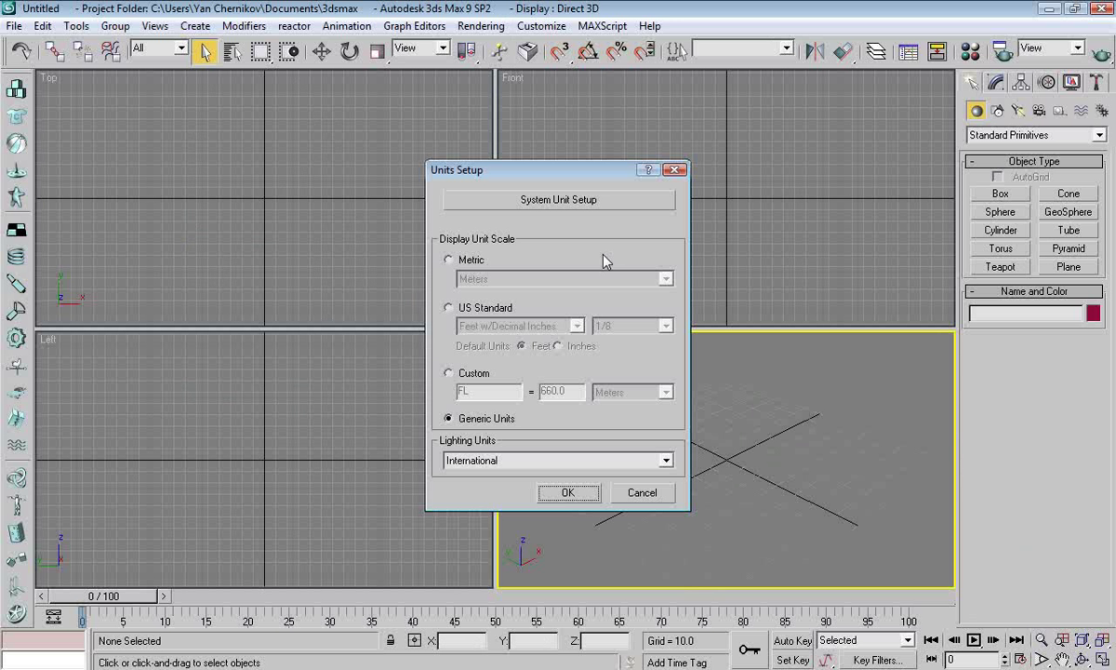
click(448, 261)
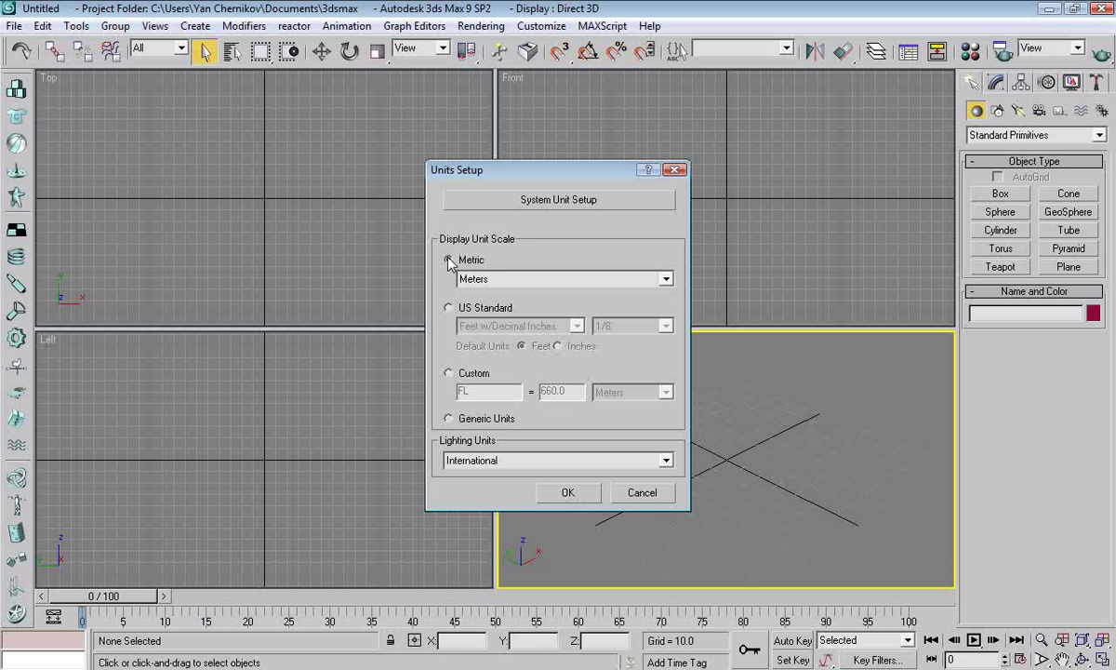
click(569, 493)
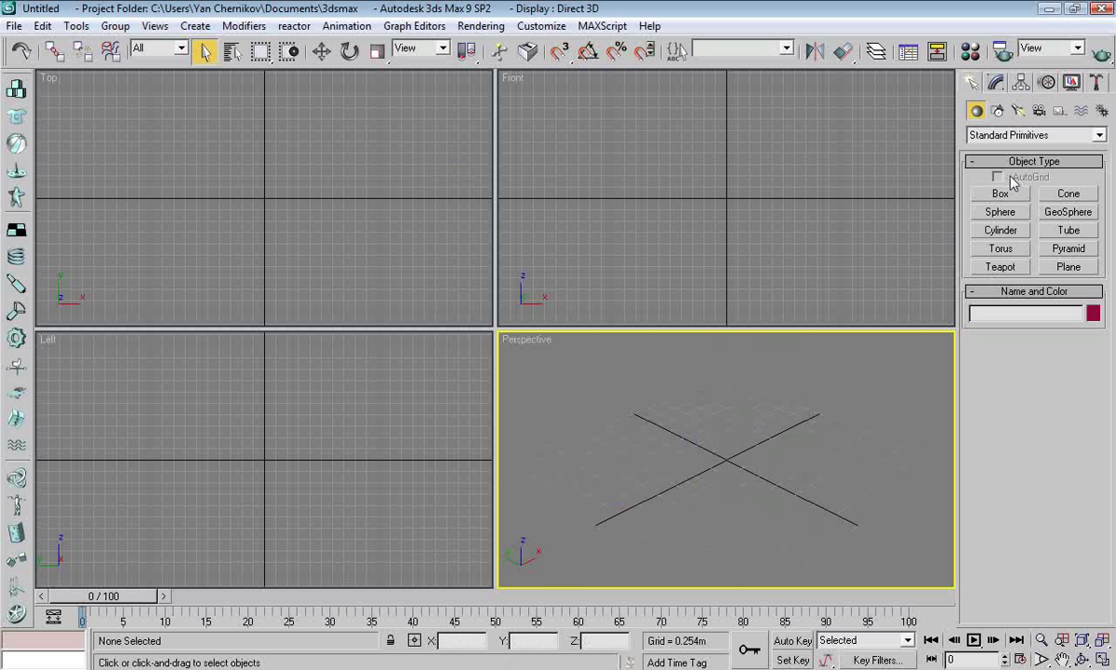
Step: Create a plane in the Perspective viewport and set both its length and width to 12.5 m
click(1068, 267)
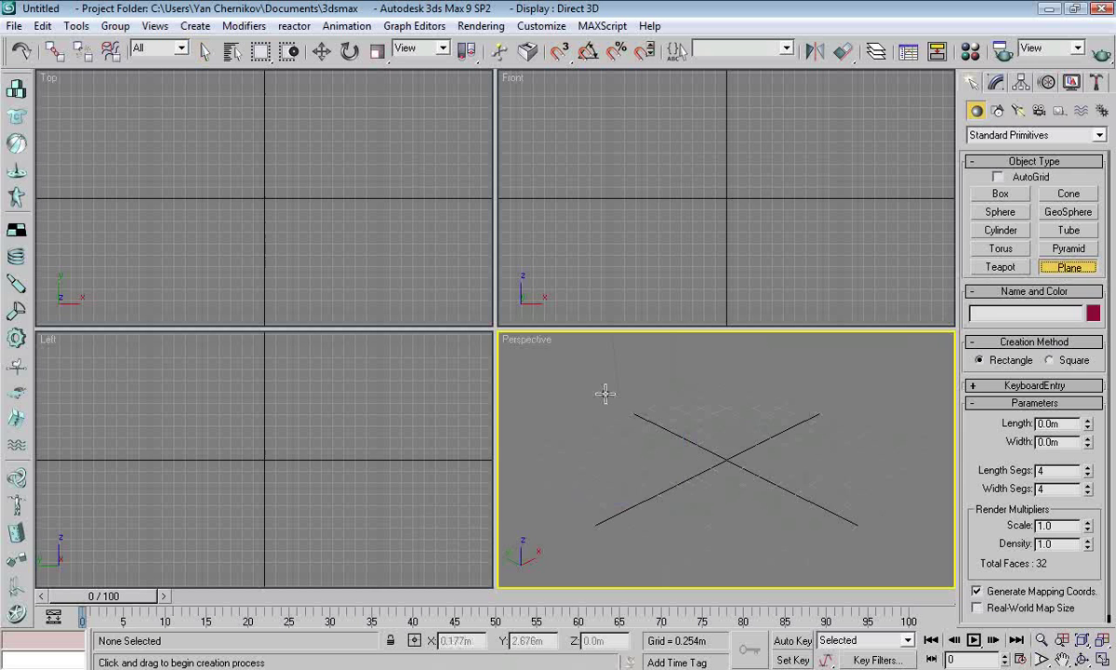
drag(605, 392, 580, 528)
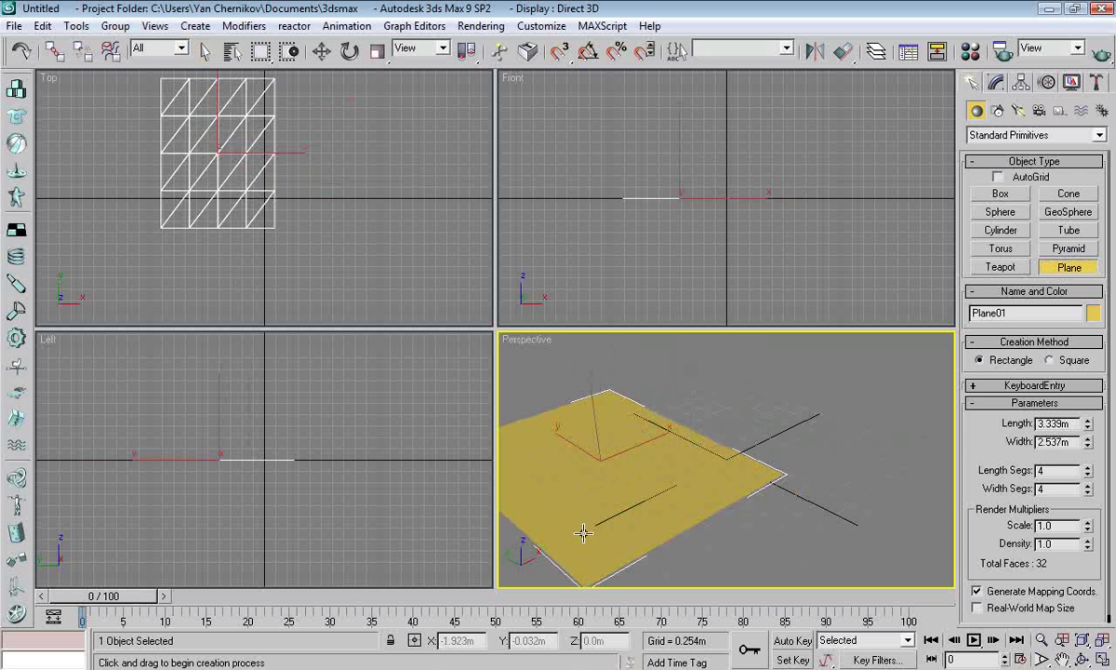
click(1074, 425)
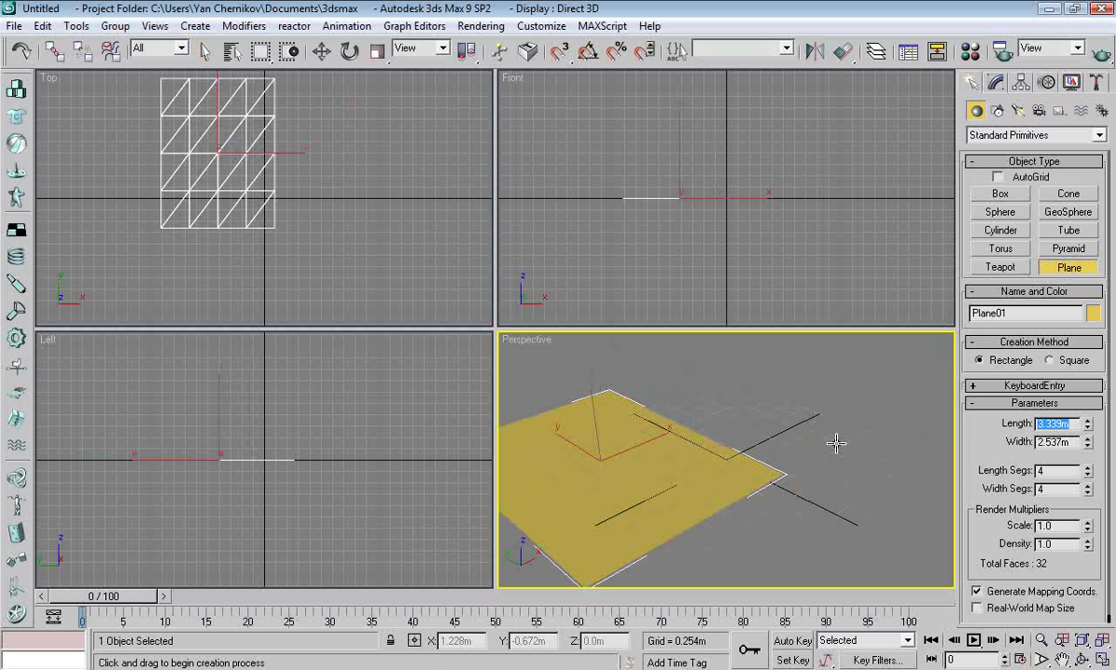
text(12.5)
key(Tab)
text(1)
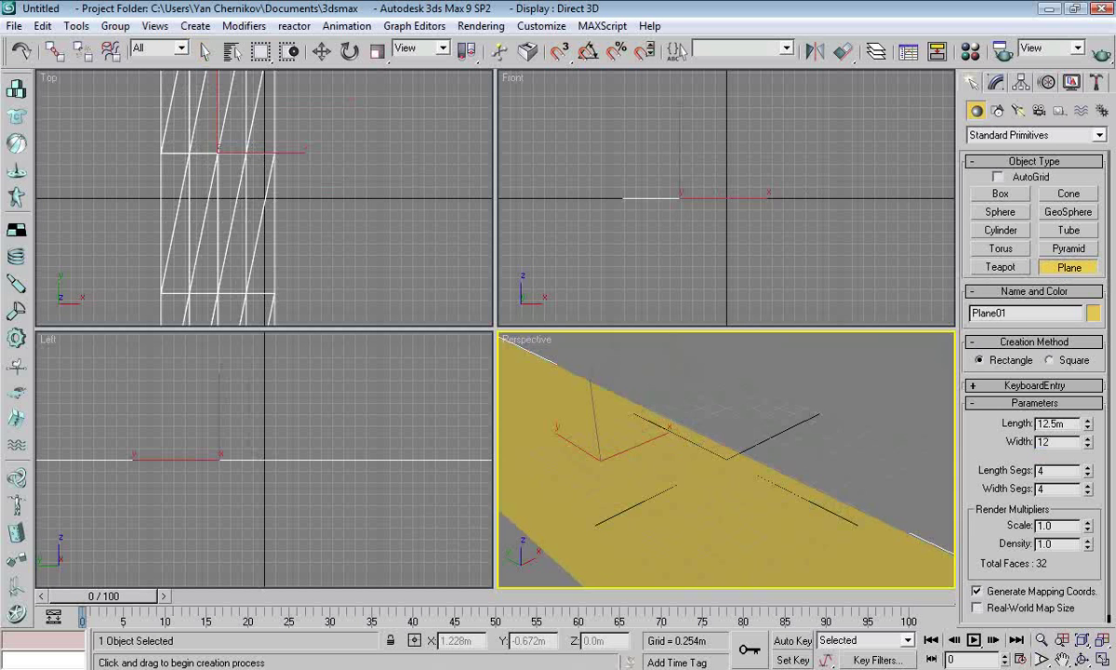
key(Return)
alt+middle_drag(778, 441, 742, 448)
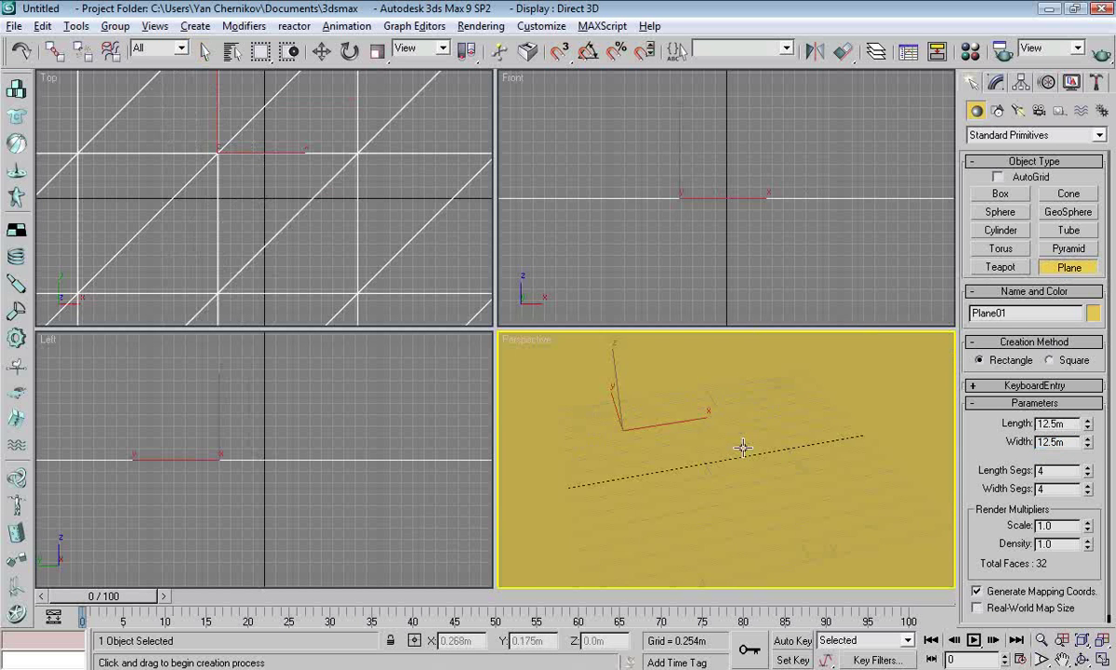
scroll(820, 454, down, 3)
alt+middle_drag(819, 453, 739, 451)
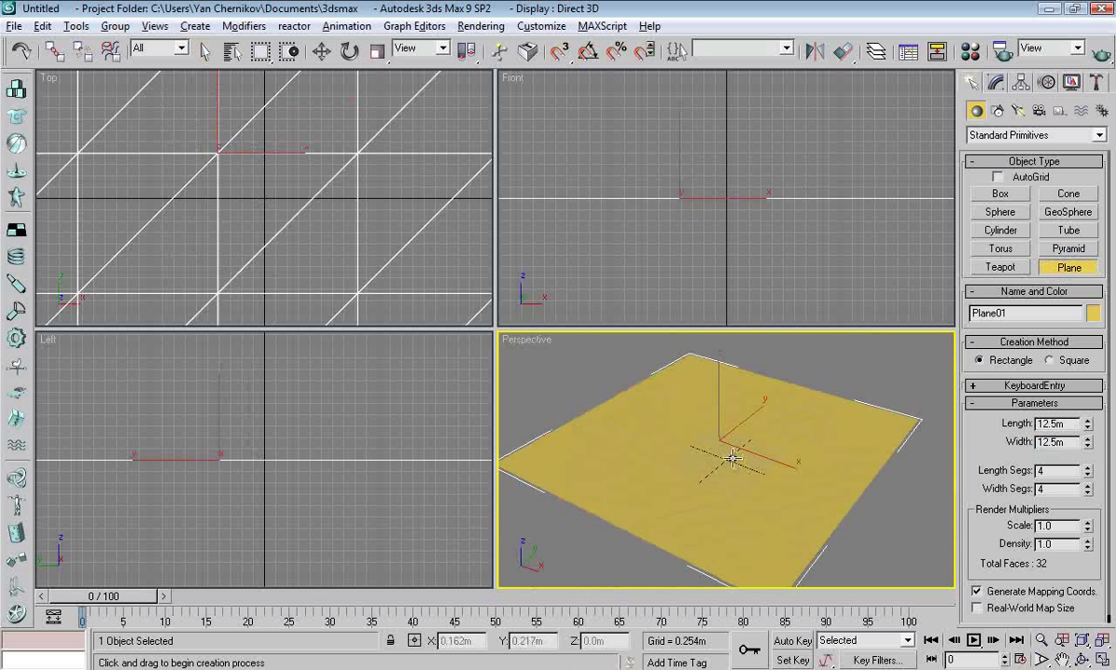
Step: Hide the grid in the Perspective viewport
right_click(526, 338)
click(636, 465)
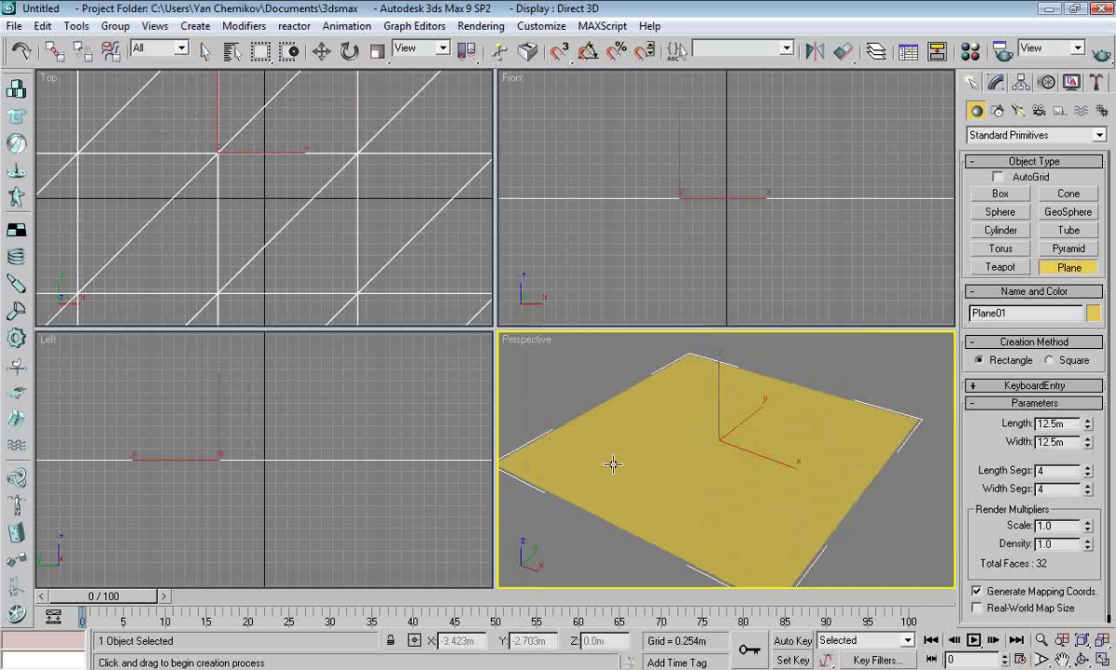
alt+middle_drag(610, 528, 728, 464)
scroll(795, 453, up, 4)
scroll(802, 445, up, 1)
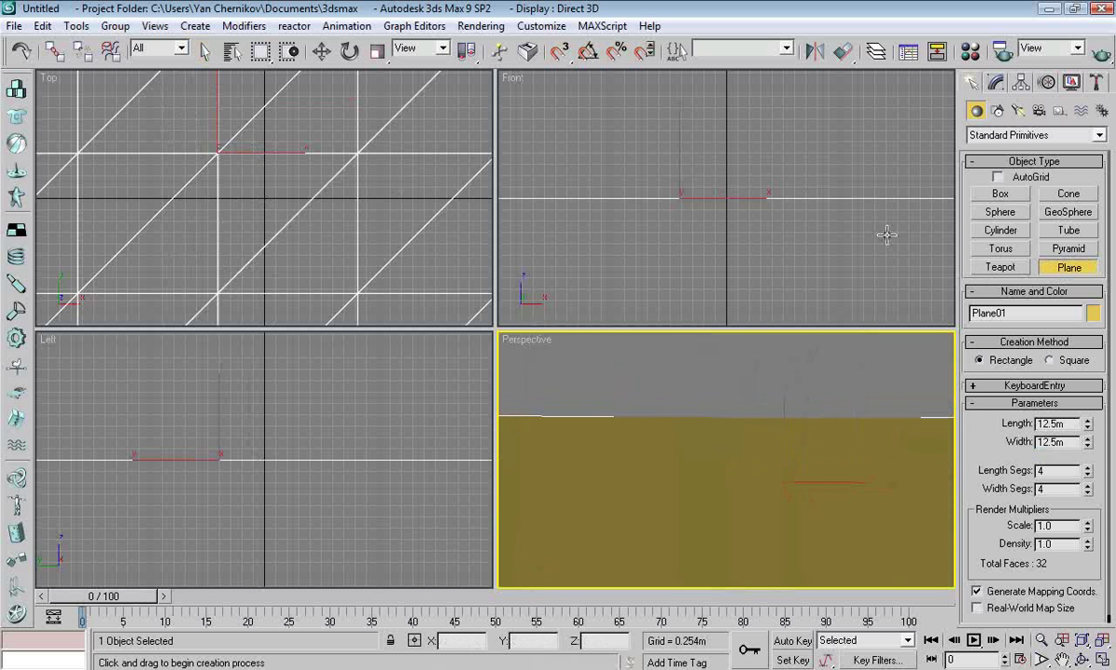
Step: Open the render scene settings and assign the Default Scanline Renderer as the production renderer
click(1001, 52)
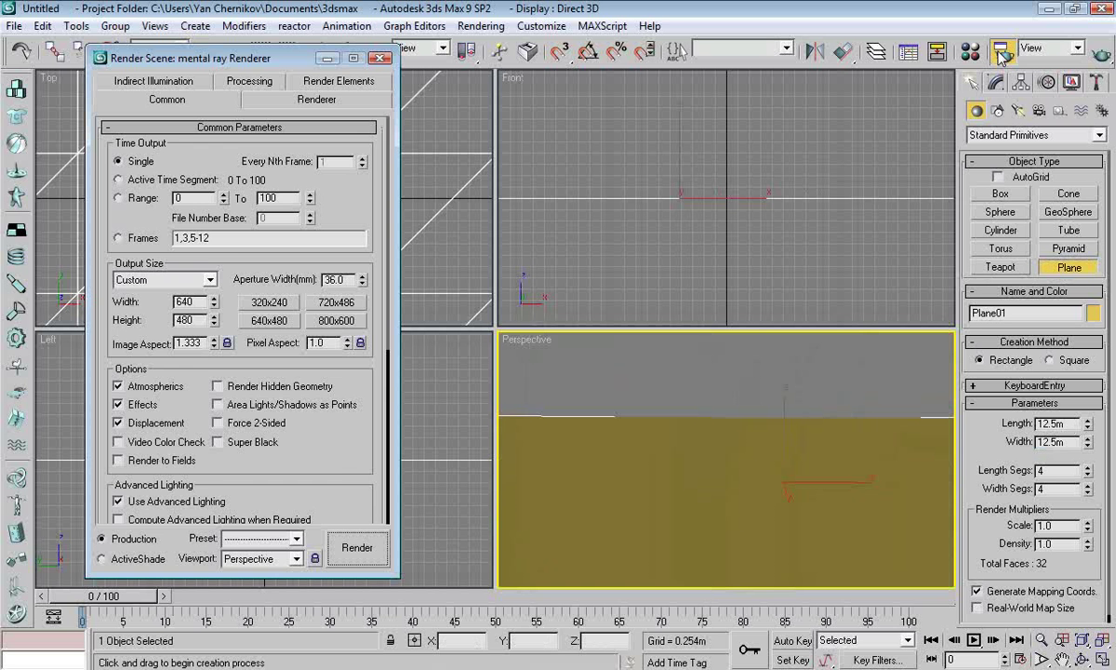
mouse_move(317, 441)
mouse_down()
mouse_move(338, 420)
mouse_move(339, 159)
mouse_move(338, 487)
mouse_move(266, 103)
mouse_up()
click(257, 98)
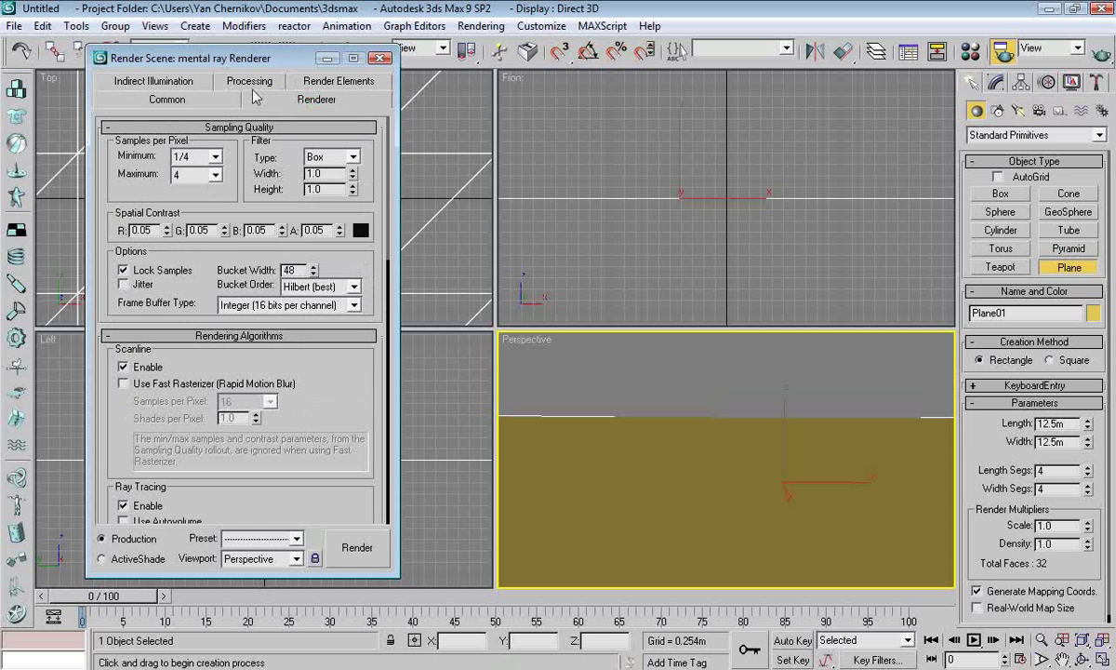
click(177, 103)
mouse_move(261, 489)
mouse_down()
mouse_move(243, 425)
mouse_move(216, 440)
mouse_move(175, 419)
mouse_up()
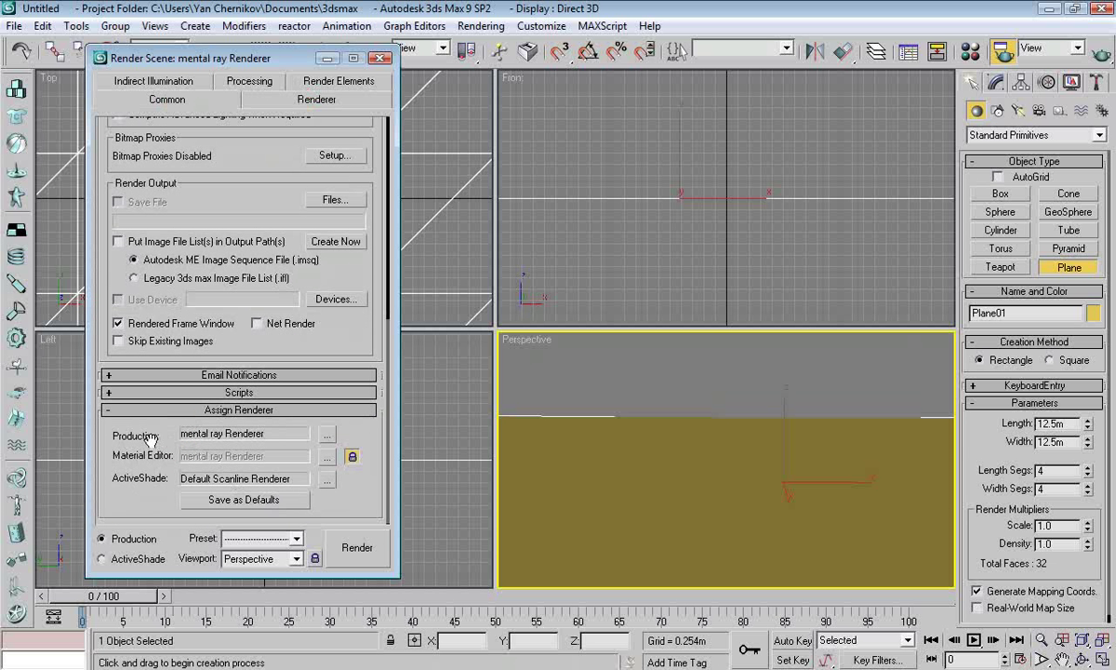
click(327, 434)
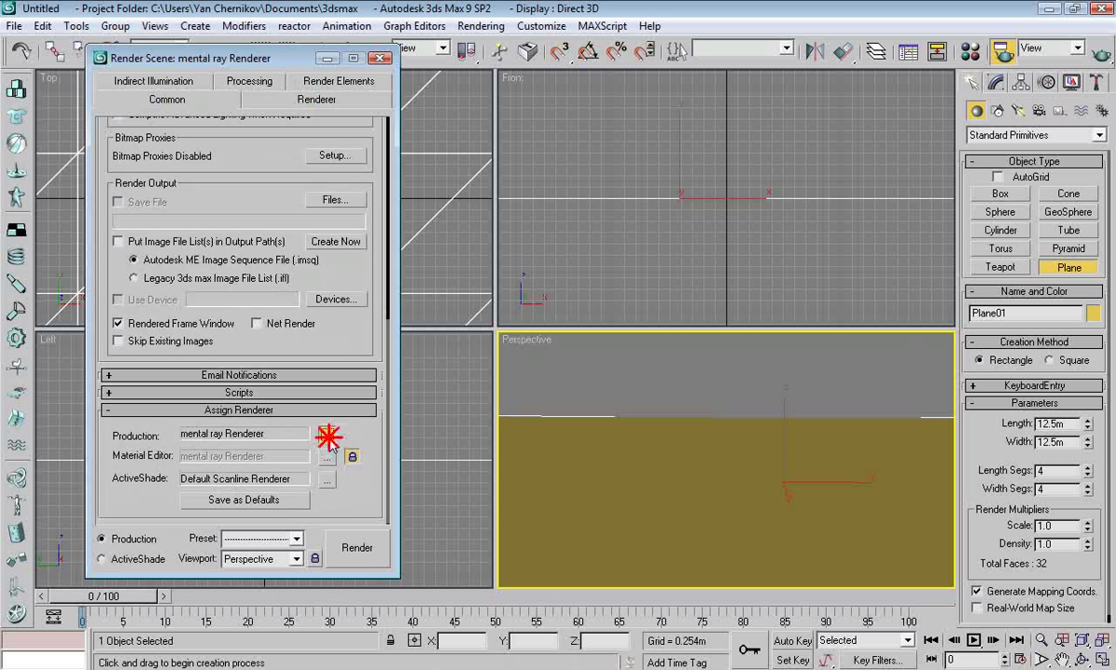
double_click(190, 205)
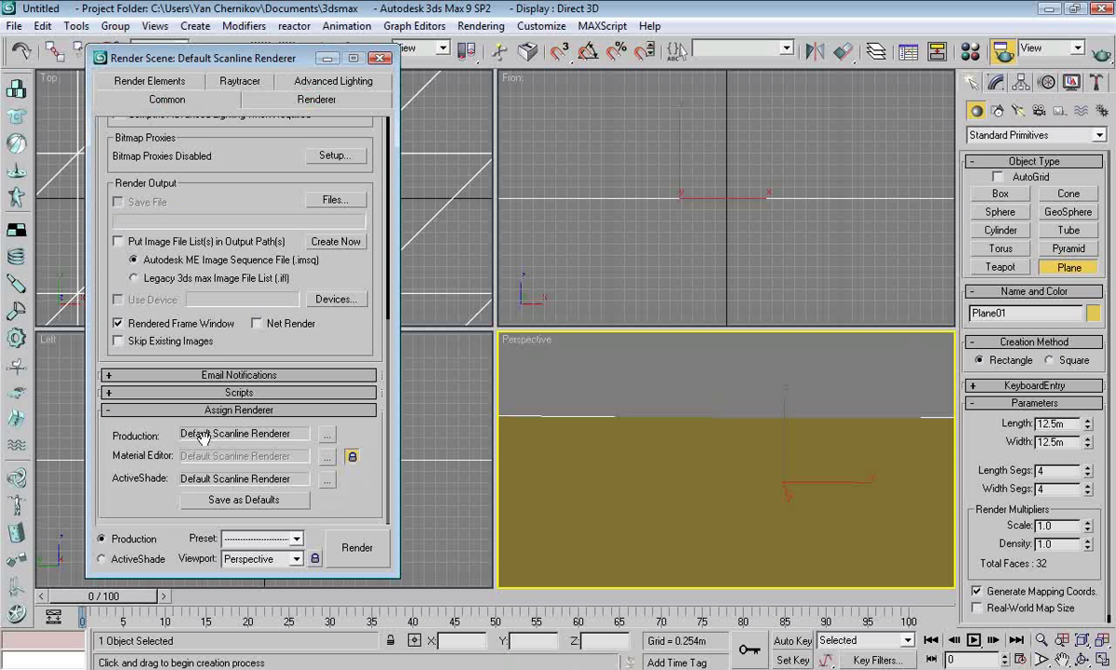
Step: Assign the mental ray Renderer as the production renderer and close the render scene settings
click(326, 434)
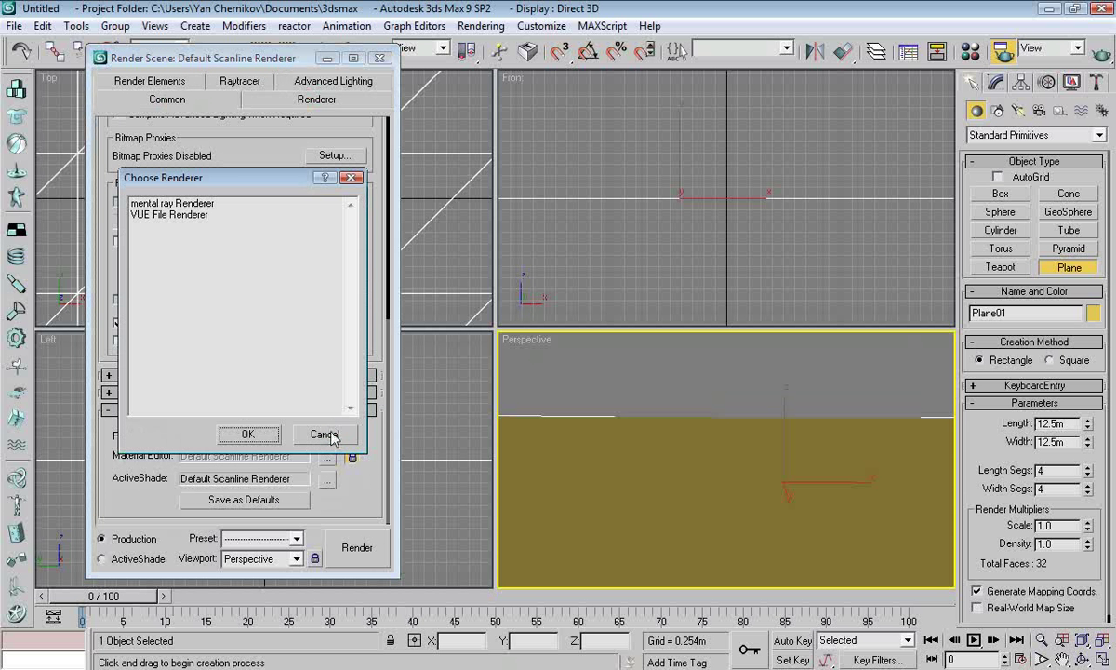
click(182, 203)
click(240, 434)
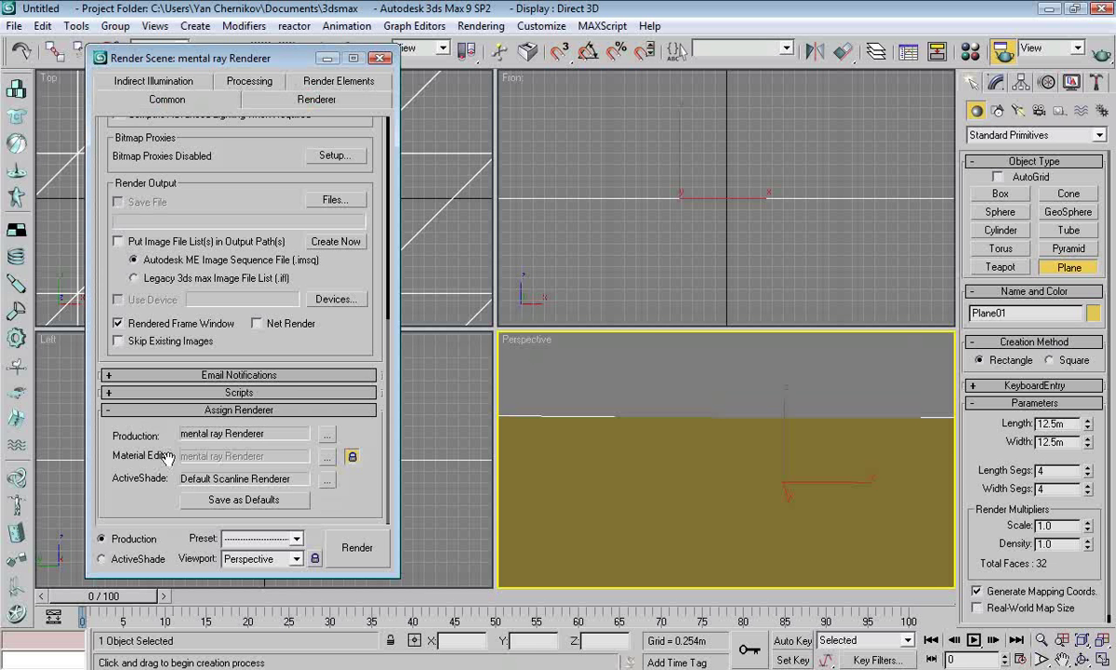
click(378, 57)
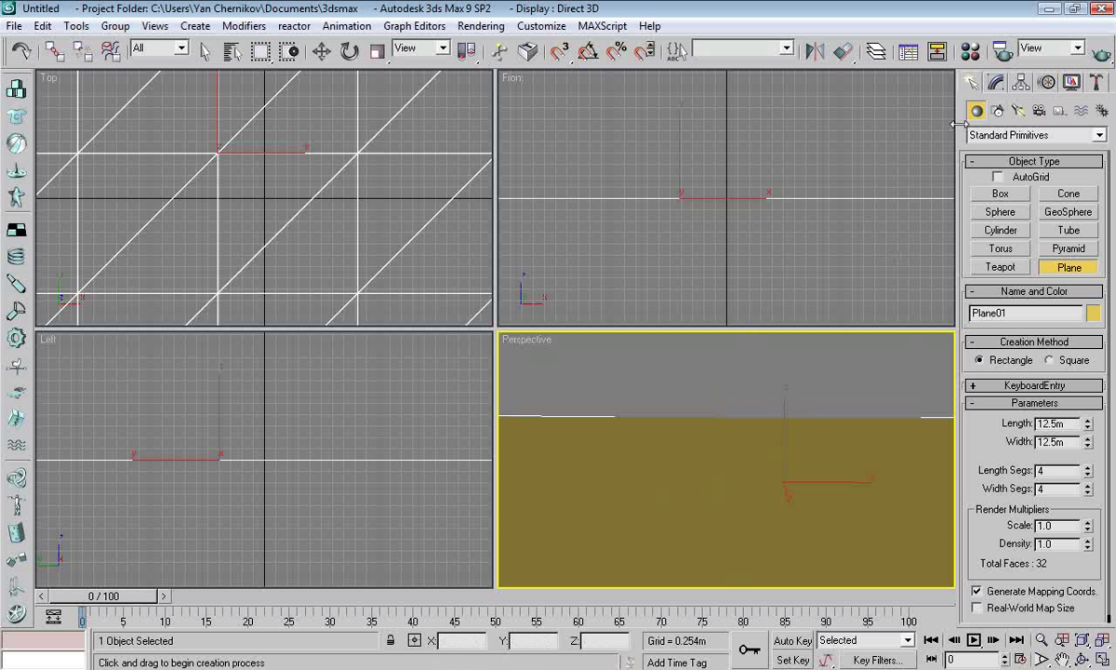
Step: Open the Material Editor and rename the first material WaterSurface
click(970, 53)
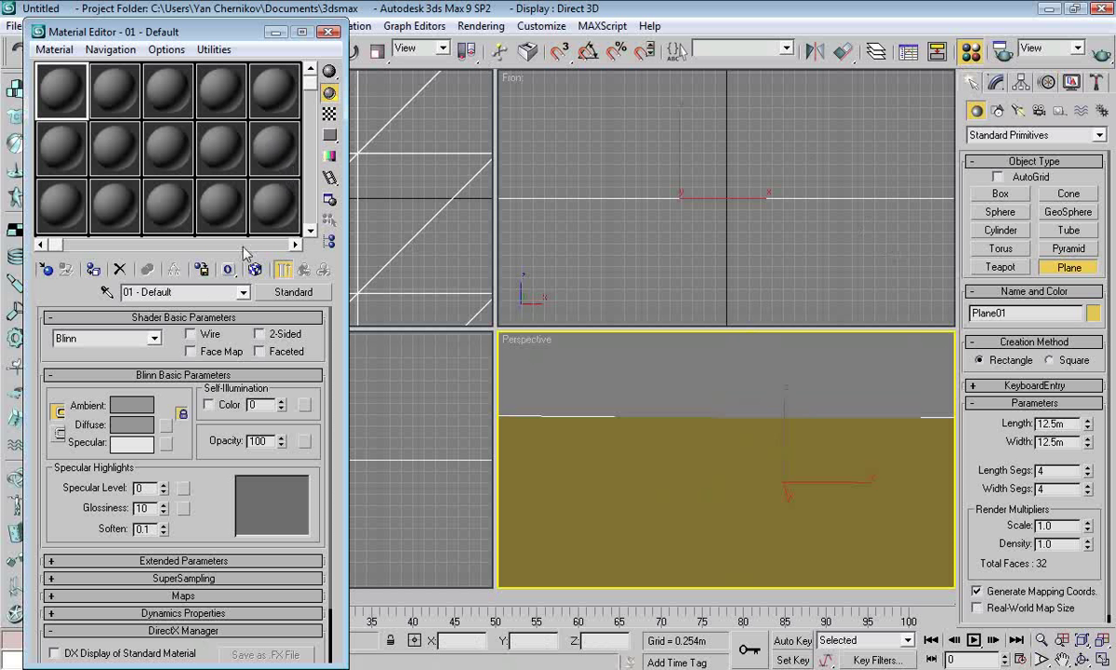
click(197, 291)
text(waterSurface)
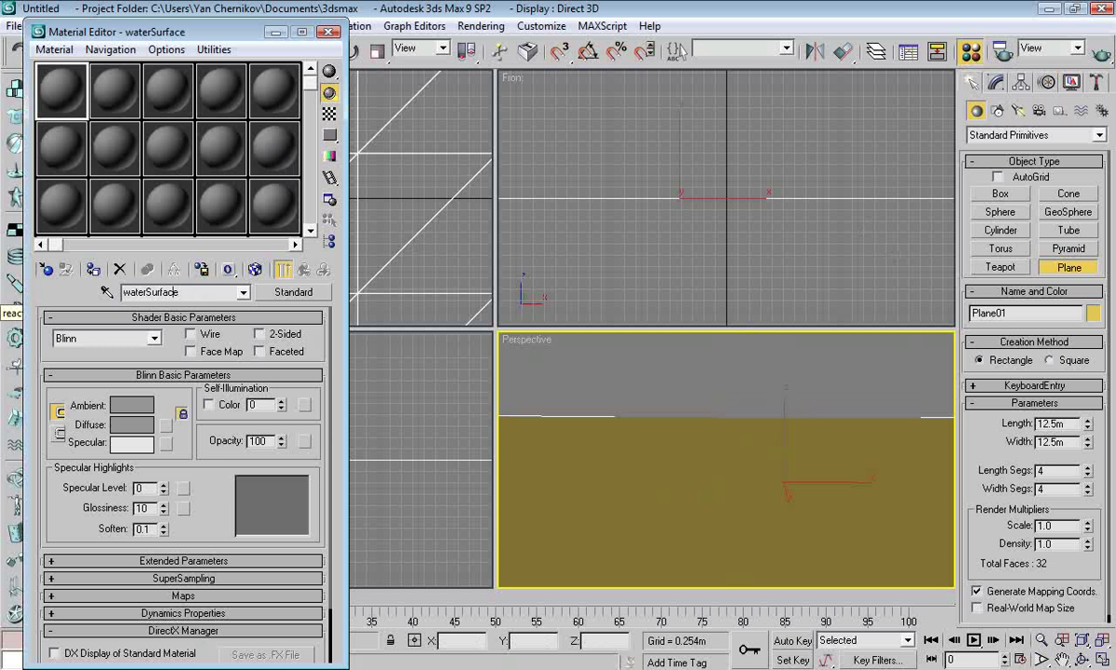
key(Delete)
text(W)
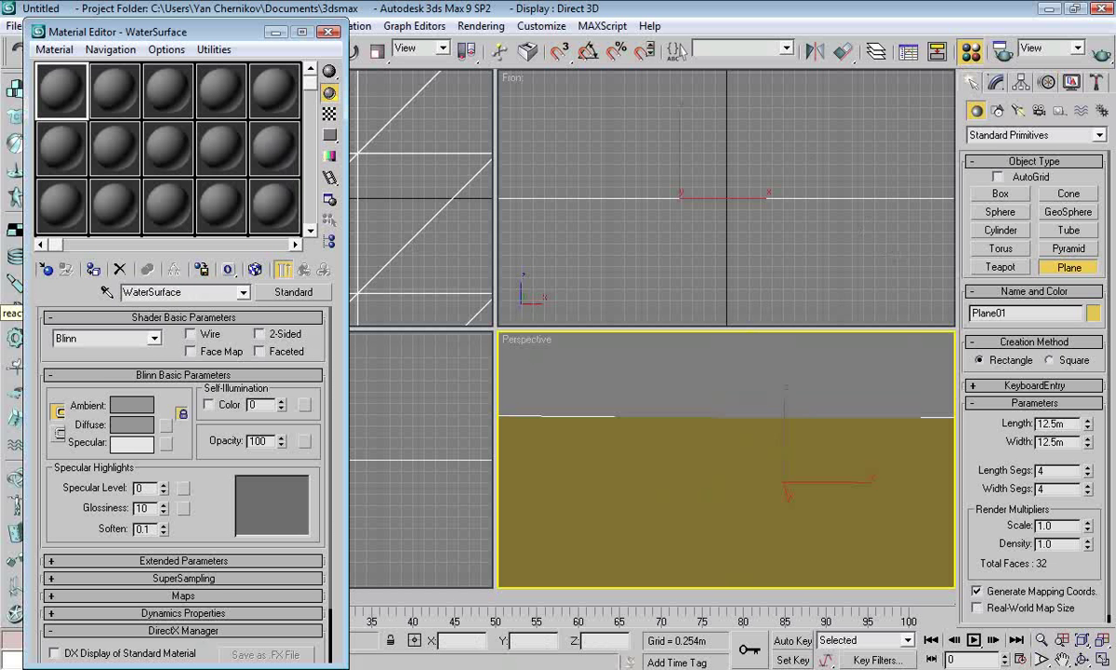
drag(226, 458, 210, 395)
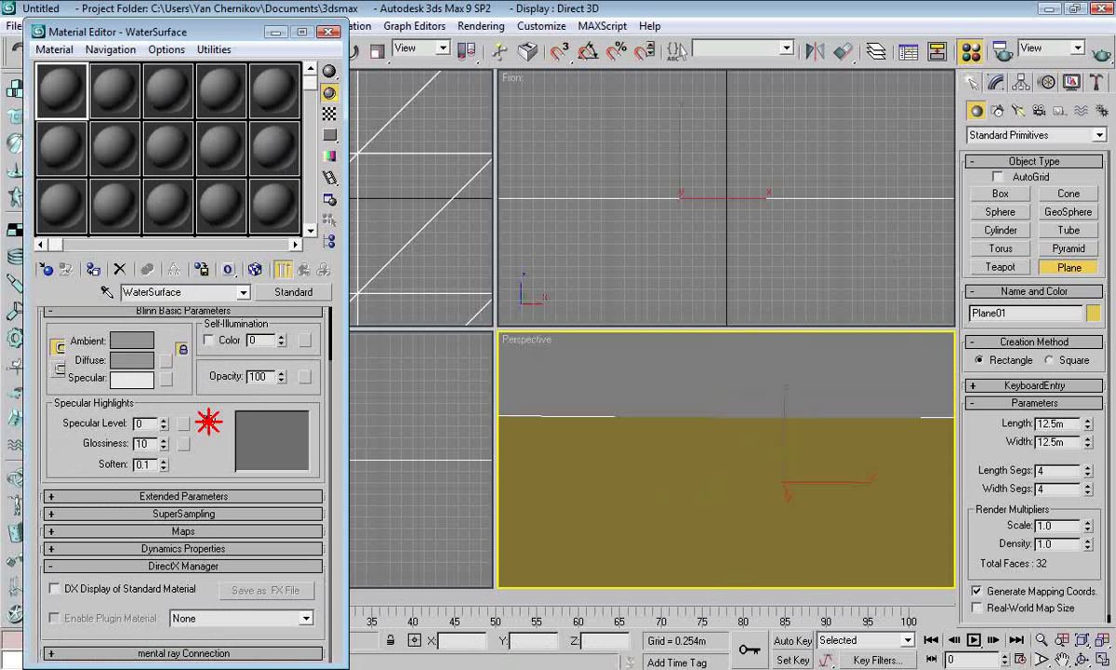
Step: Change the WaterSurface material's type from Standard to Arch & Design (mi)
drag(211, 444, 205, 503)
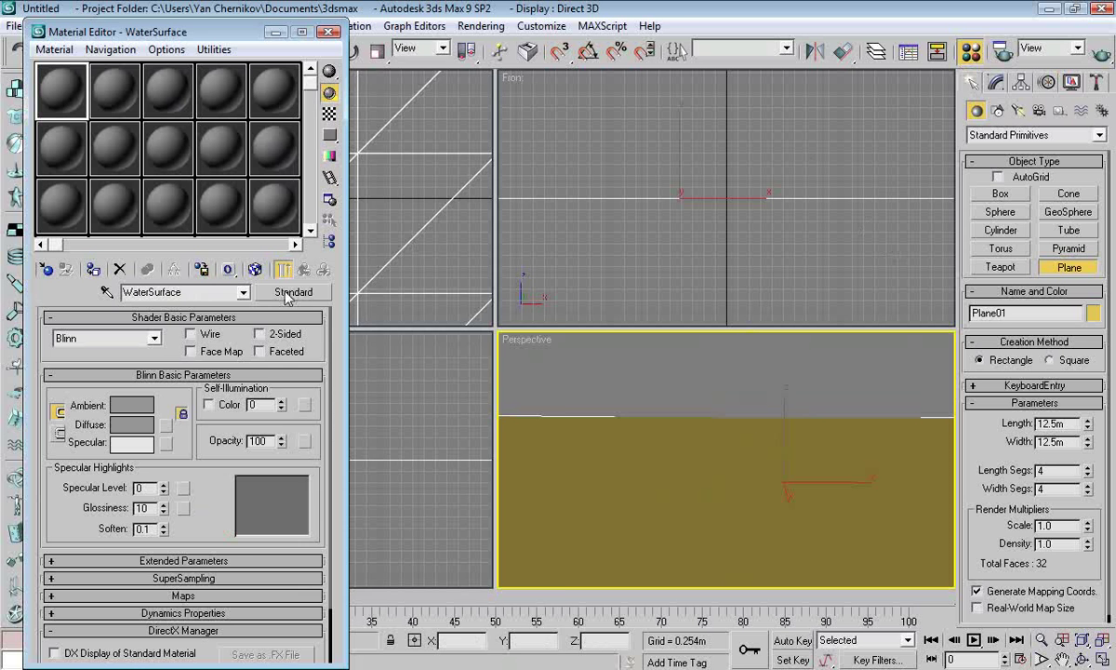
click(293, 291)
click(408, 104)
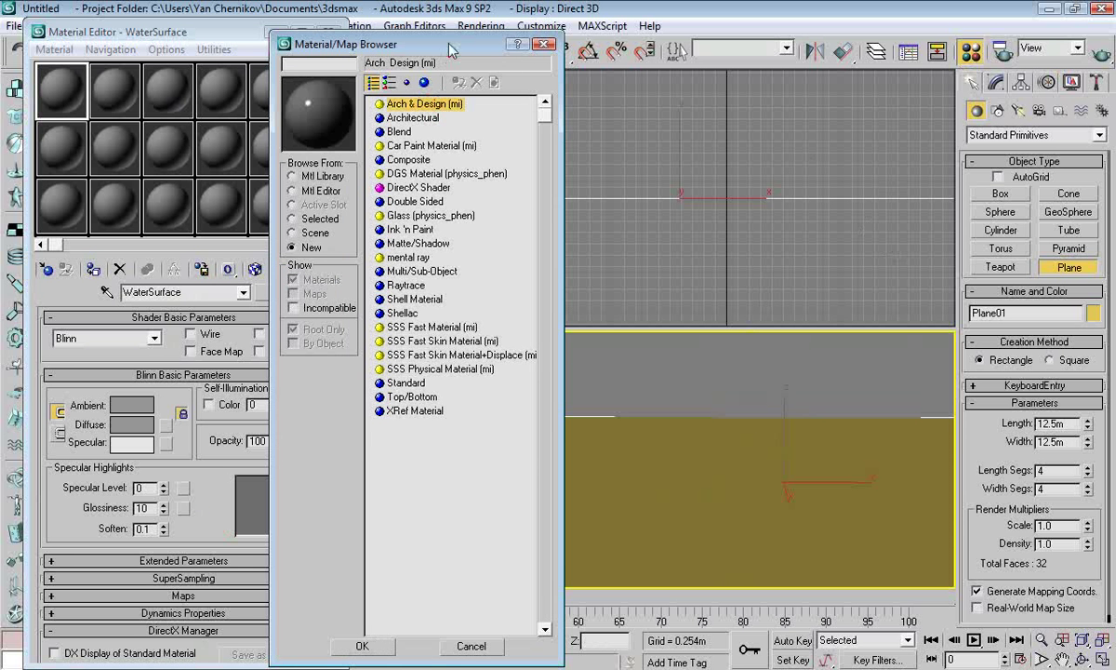
drag(422, 43, 392, 28)
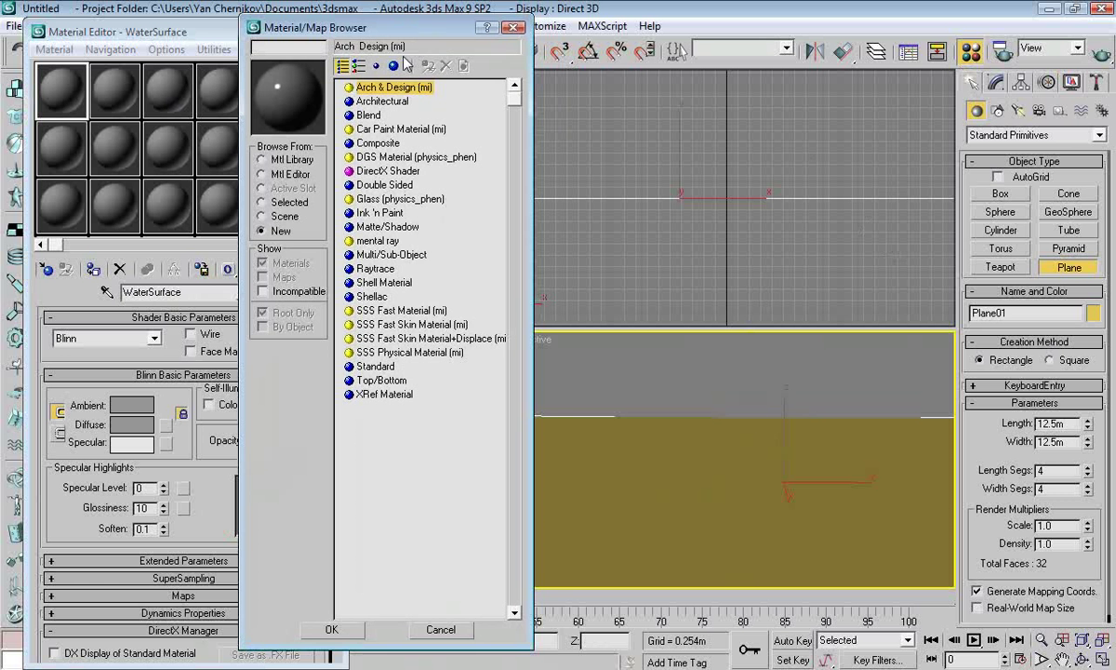
drag(436, 37, 410, 40)
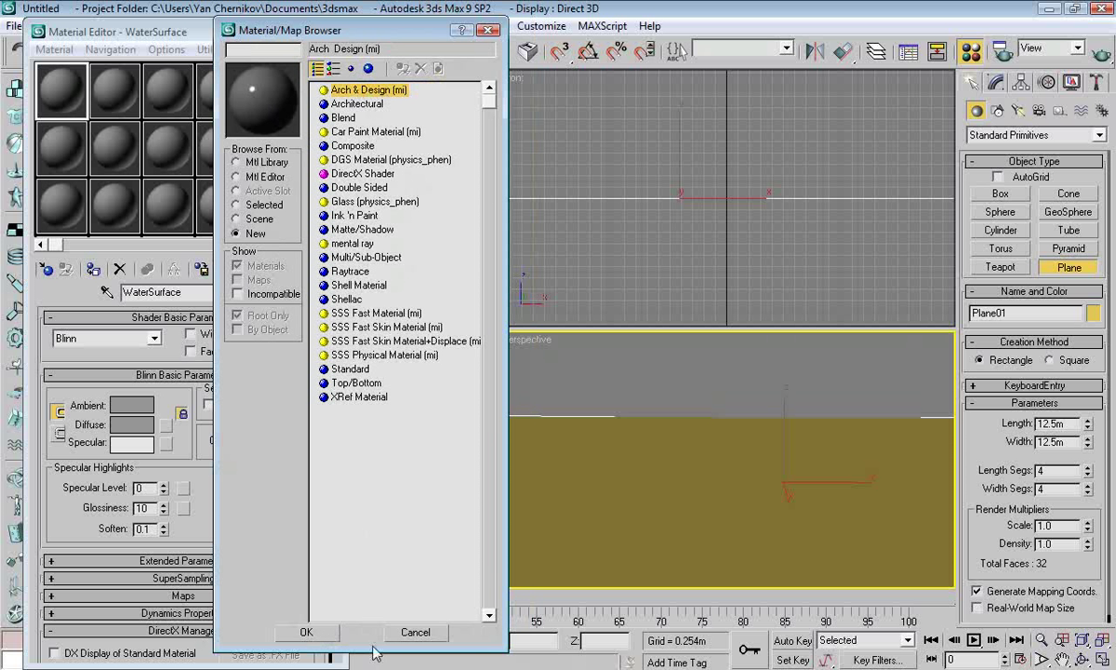
click(307, 633)
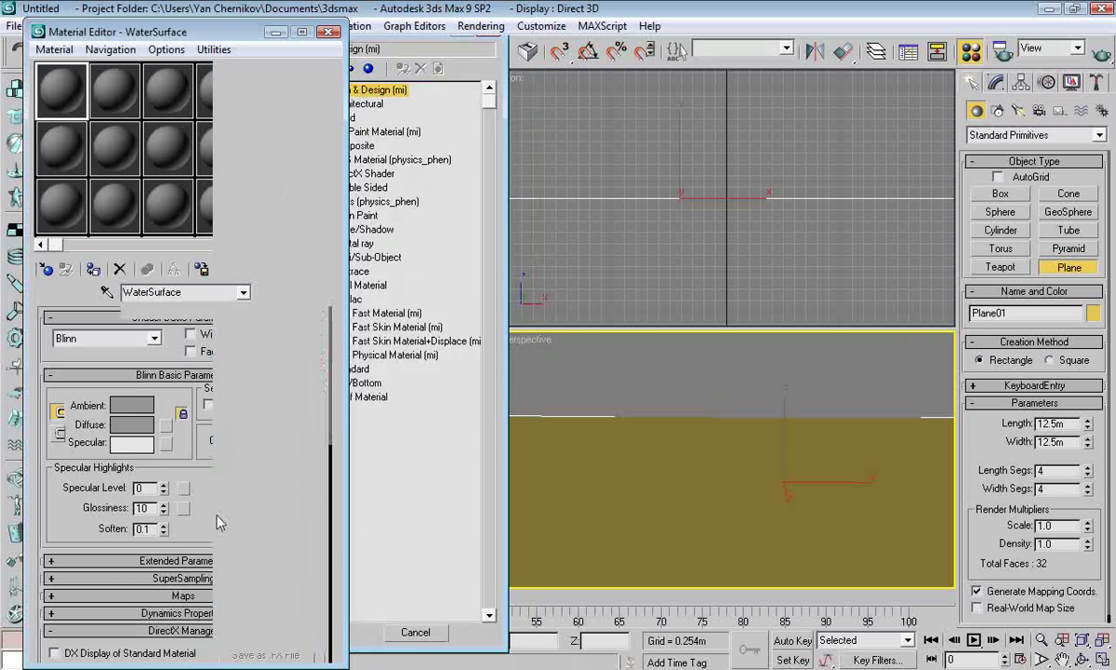
Step: Set the WaterSurface material's diffuse color to a dark, muted sea green
scroll(206, 474, down, 2)
drag(206, 475, 198, 450)
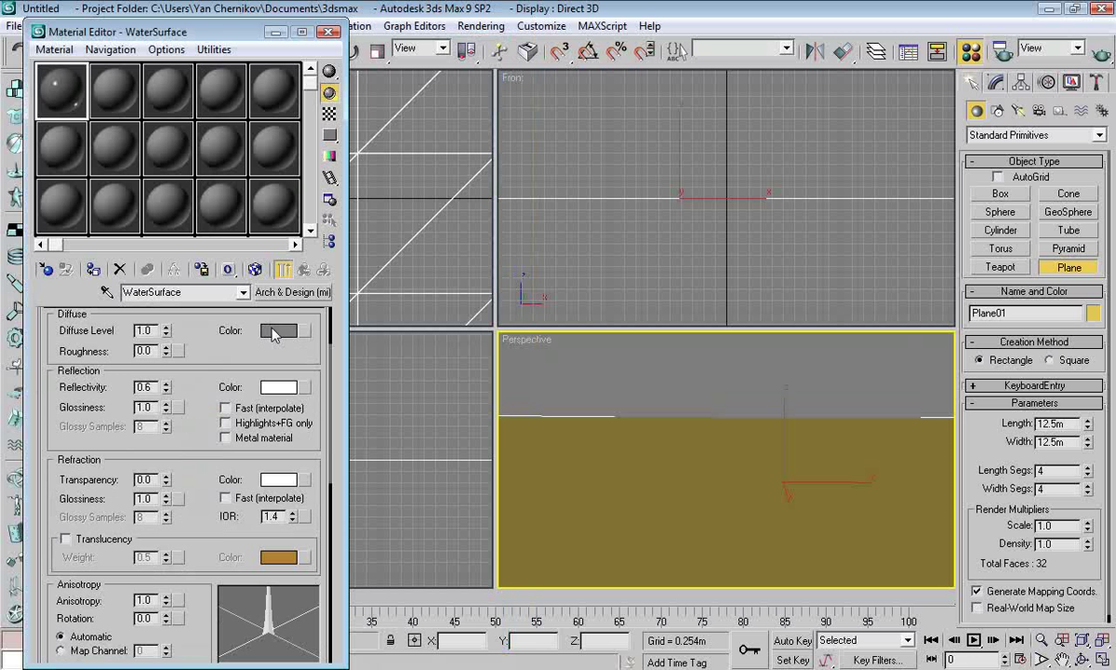
click(268, 332)
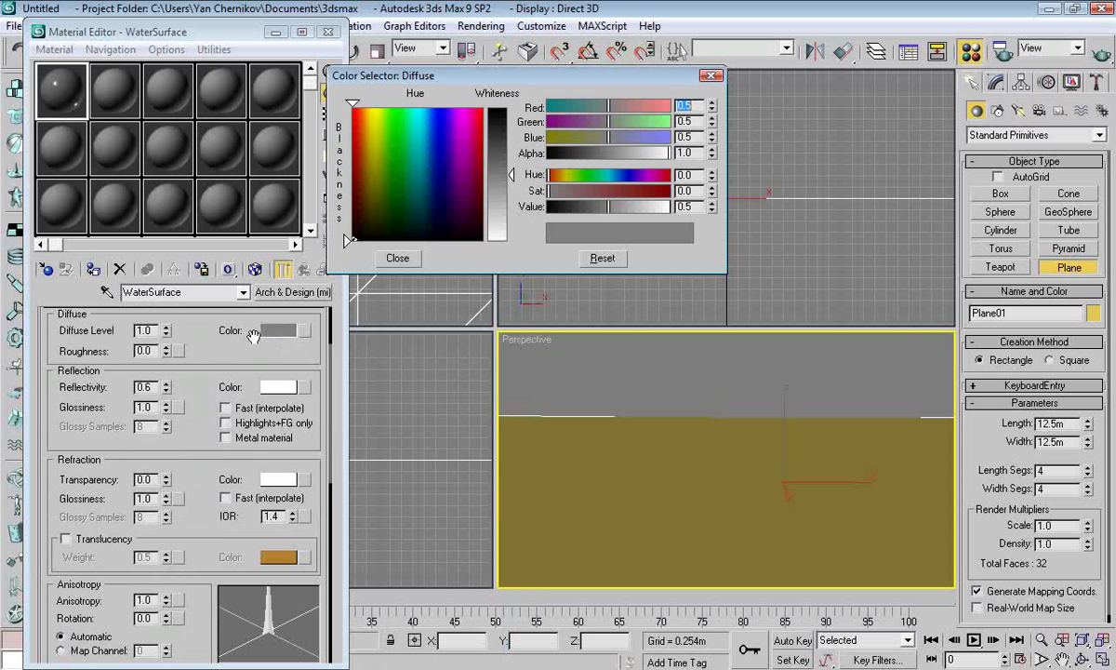
drag(379, 223, 408, 182)
drag(503, 159, 505, 139)
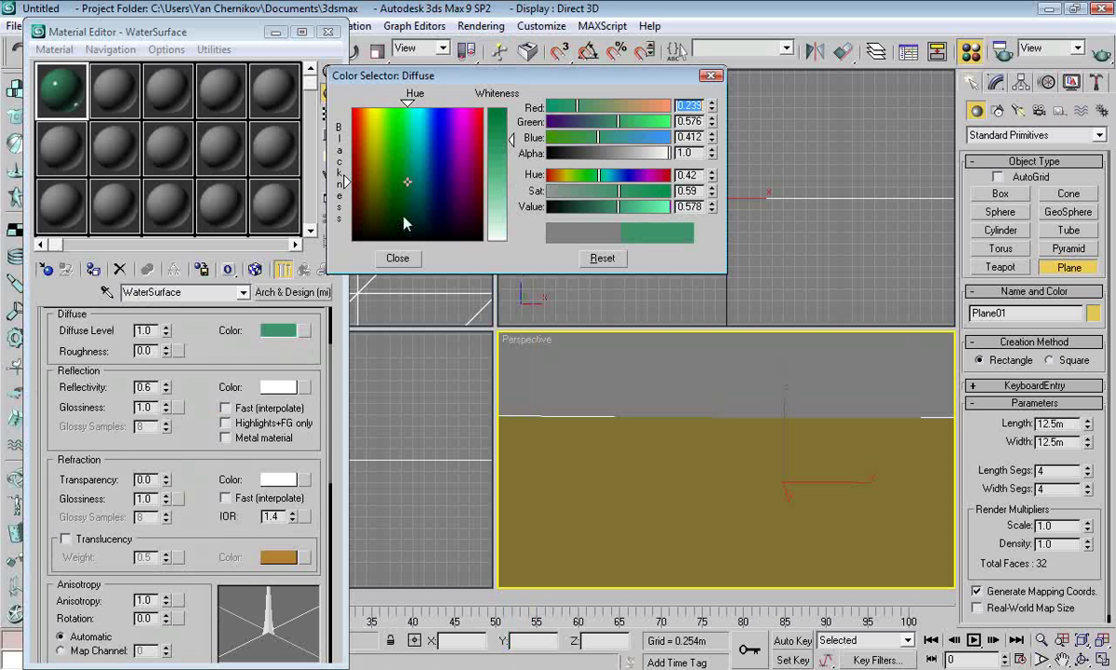
mouse_move(618, 207)
mouse_down()
mouse_move(600, 206)
mouse_move(601, 193)
mouse_up()
click(399, 257)
Step: Assign a new Ocean (lume) map to the Bump slot in the material's special purpose maps
mouse_move(259, 335)
mouse_down()
mouse_move(250, 205)
mouse_move(279, 364)
mouse_move(255, 348)
mouse_up()
scroll(255, 348, down, 4)
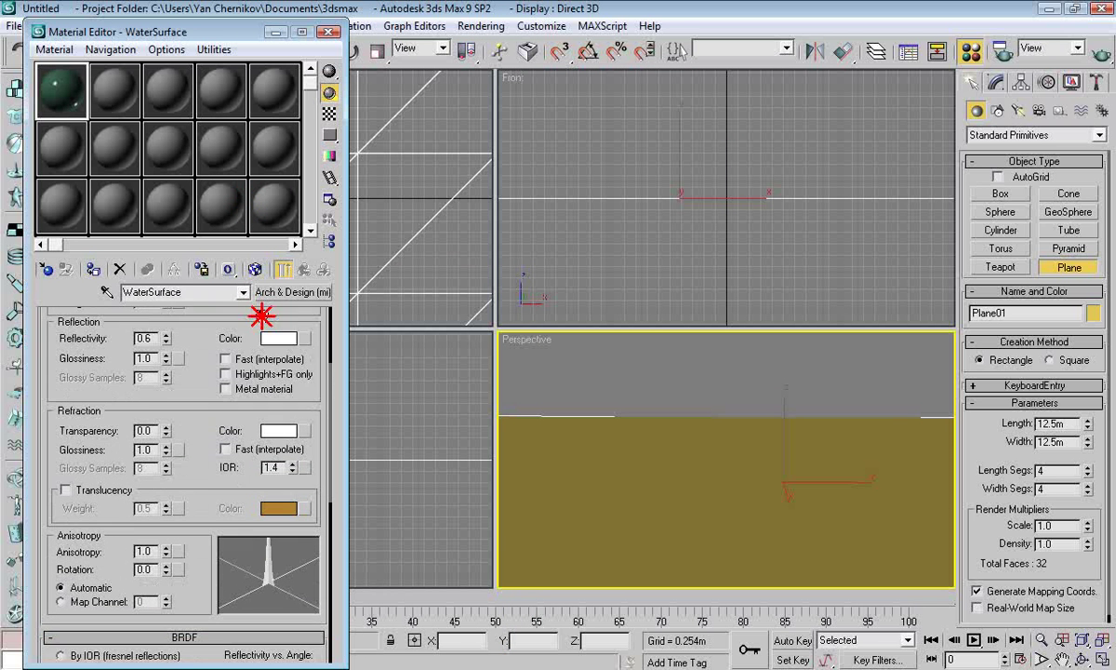
scroll(199, 605, up, 5)
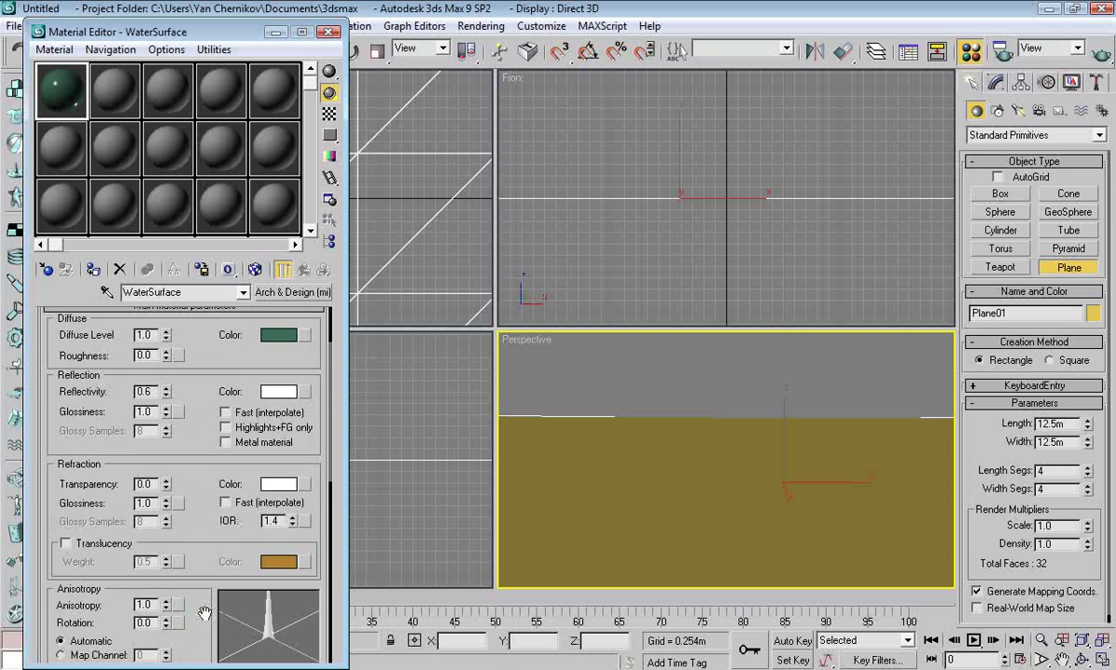
drag(203, 613, 194, 417)
drag(184, 541, 181, 509)
scroll(184, 512, down, 4)
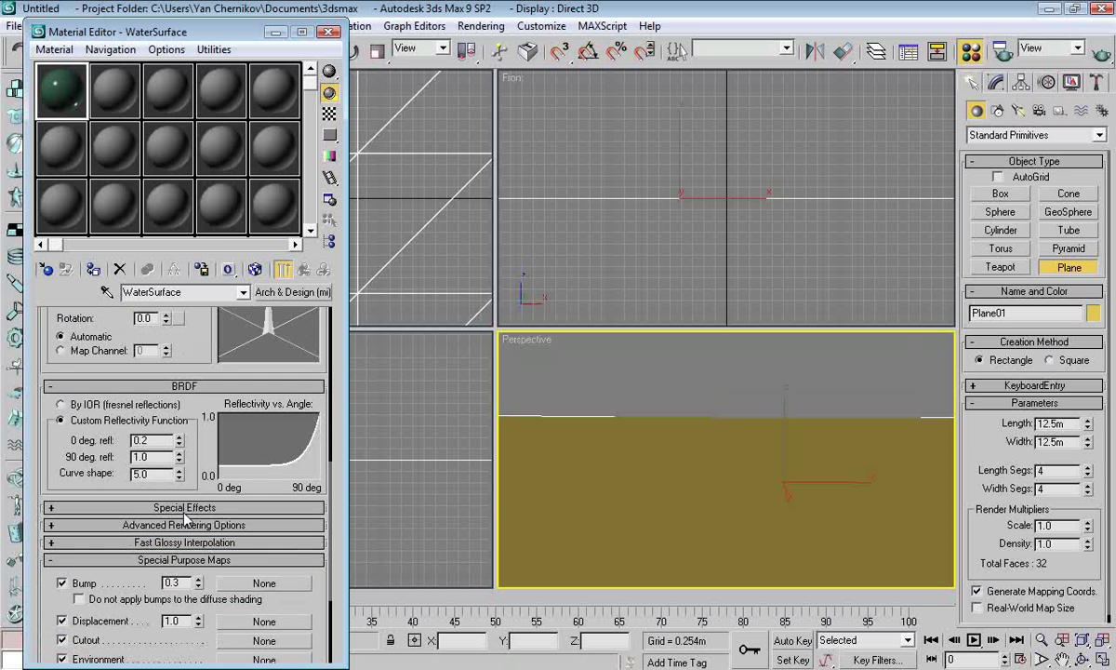
scroll(185, 517, down, 3)
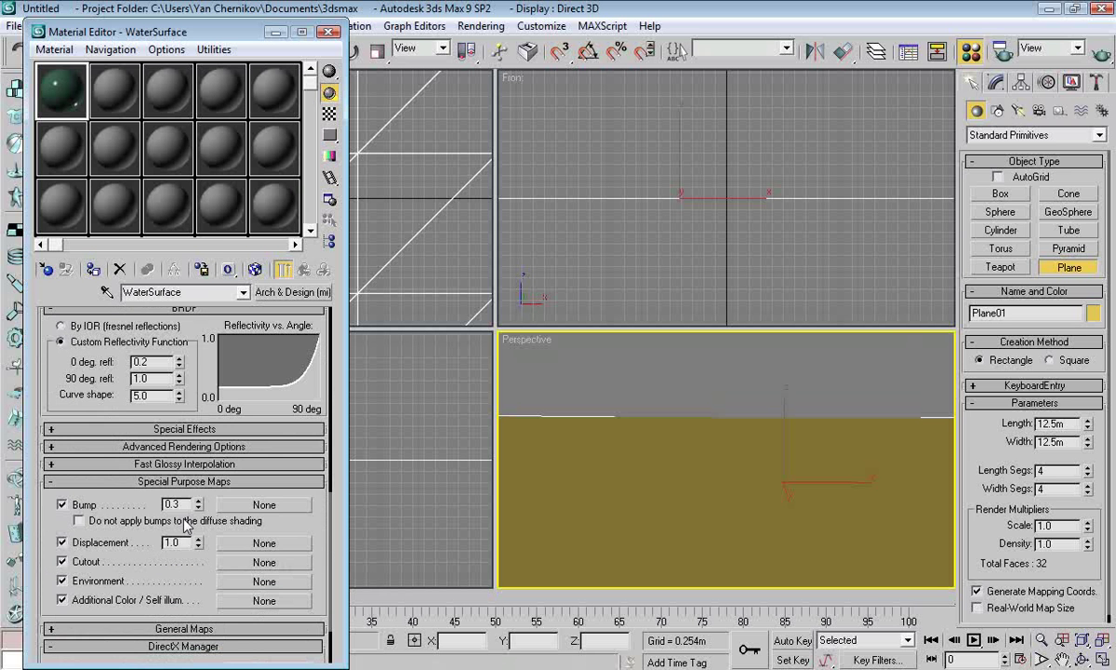
click(279, 505)
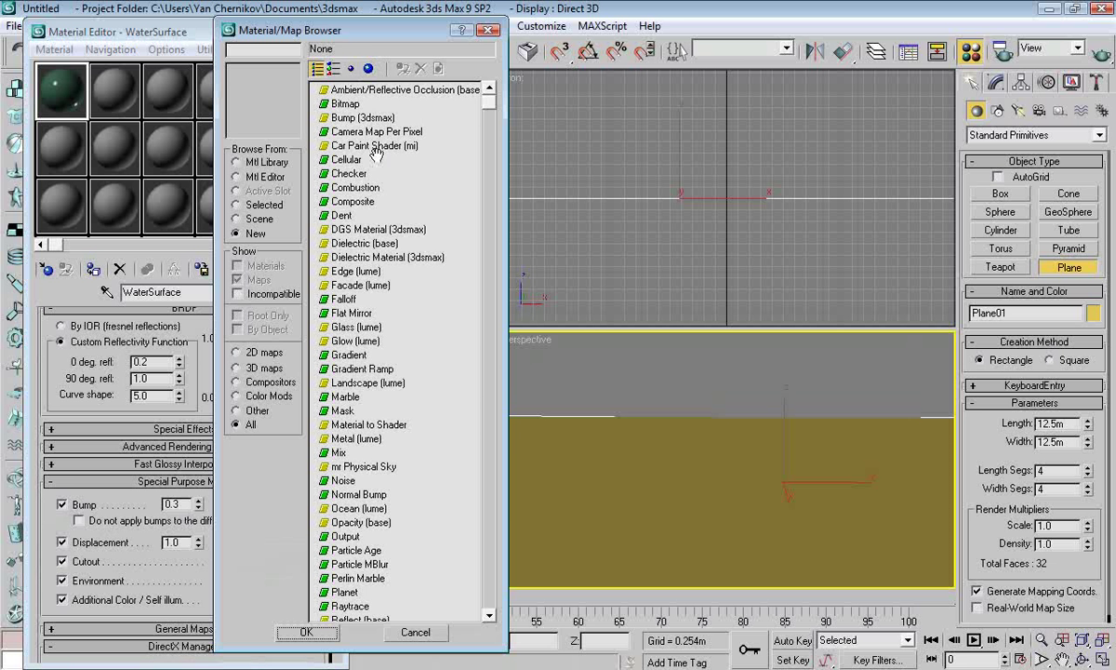
click(349, 509)
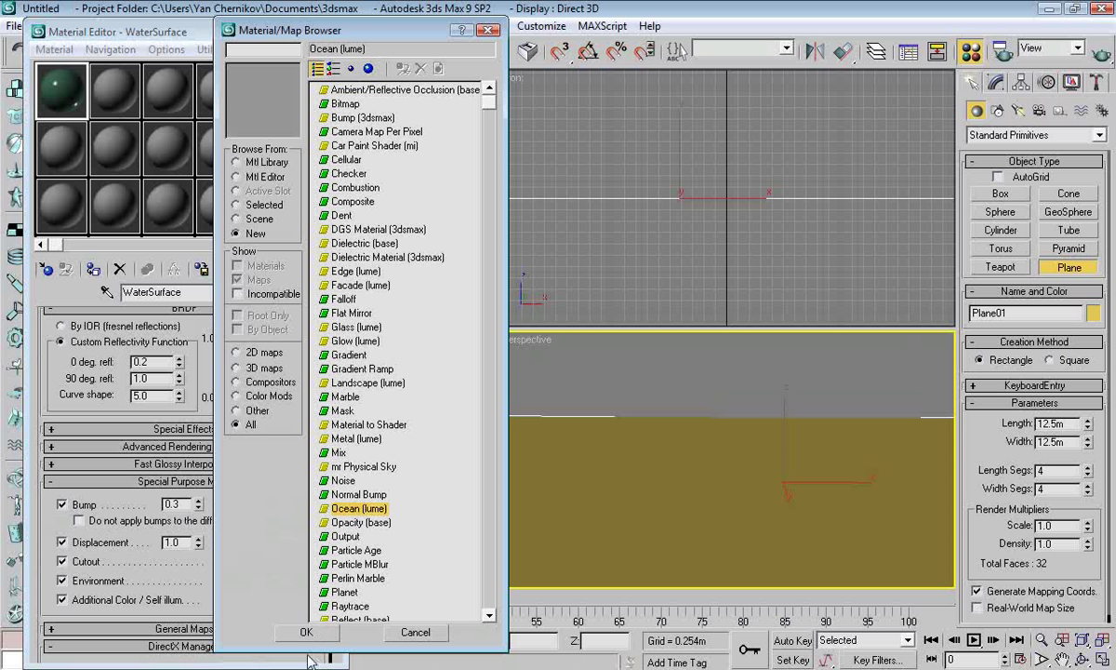
click(237, 161)
click(247, 229)
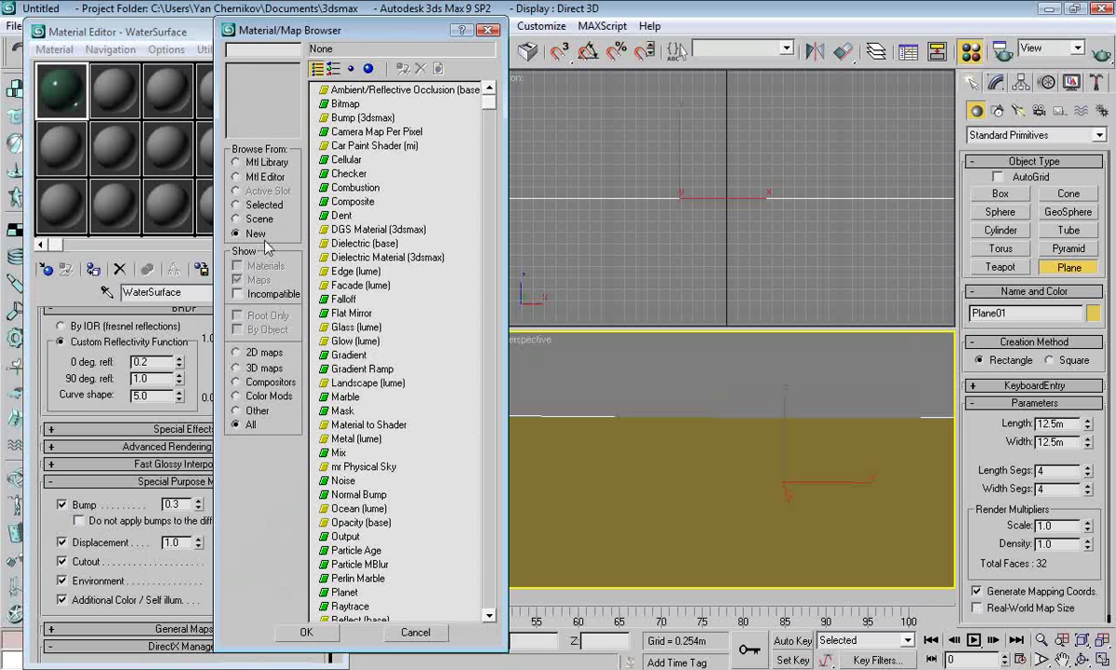
click(352, 511)
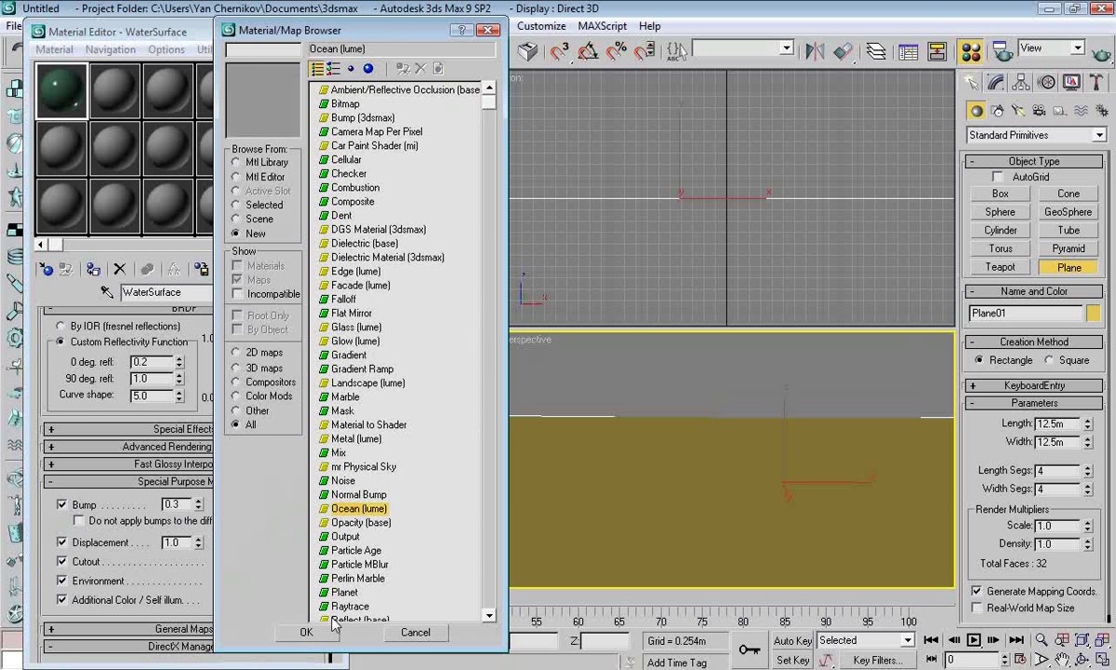
click(300, 631)
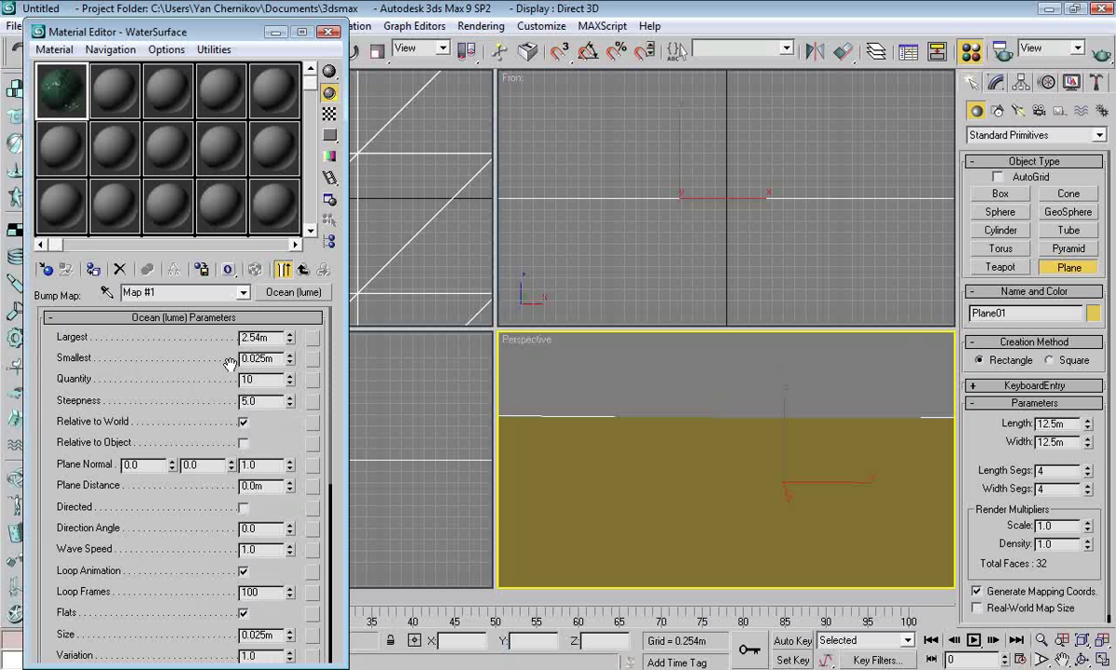
Step: Set the Ocean map's Largest to 0.3 m, Smallest to 0.005 m, Quantity to 5 and Steepness to 6.5
double_click(258, 337)
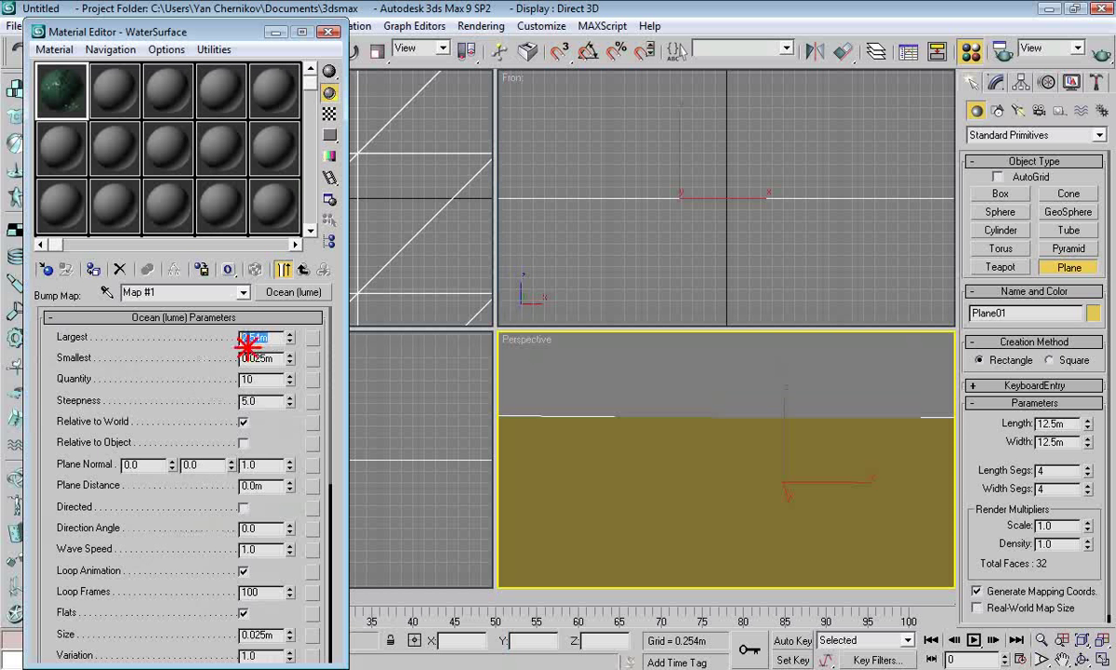
scroll(263, 421, down, 3)
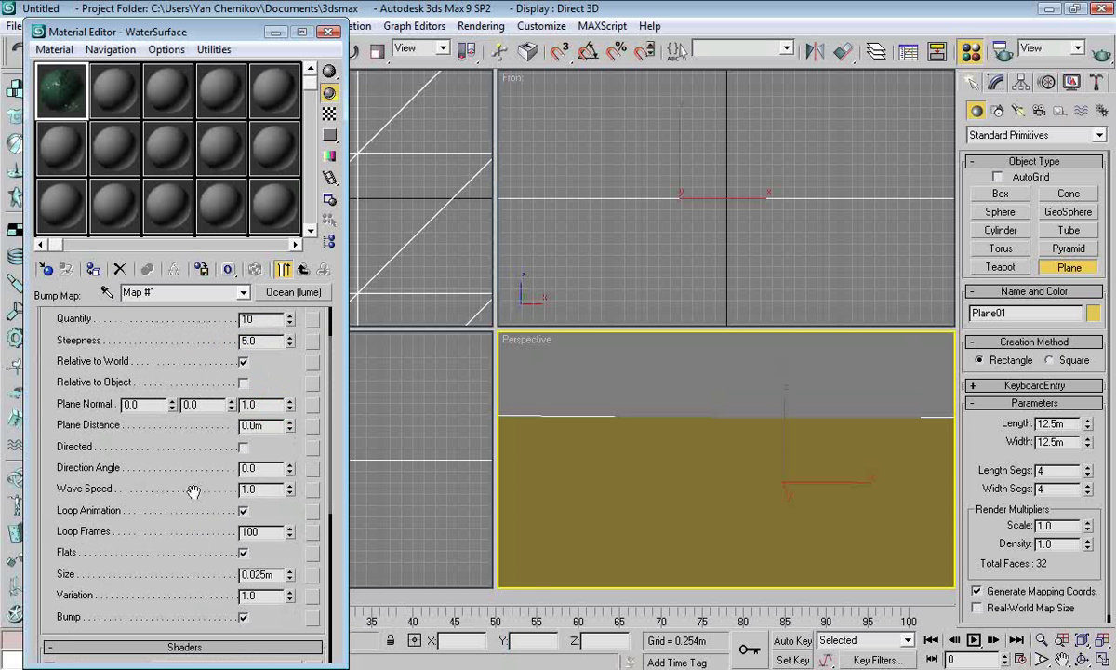
scroll(264, 442, up, 1)
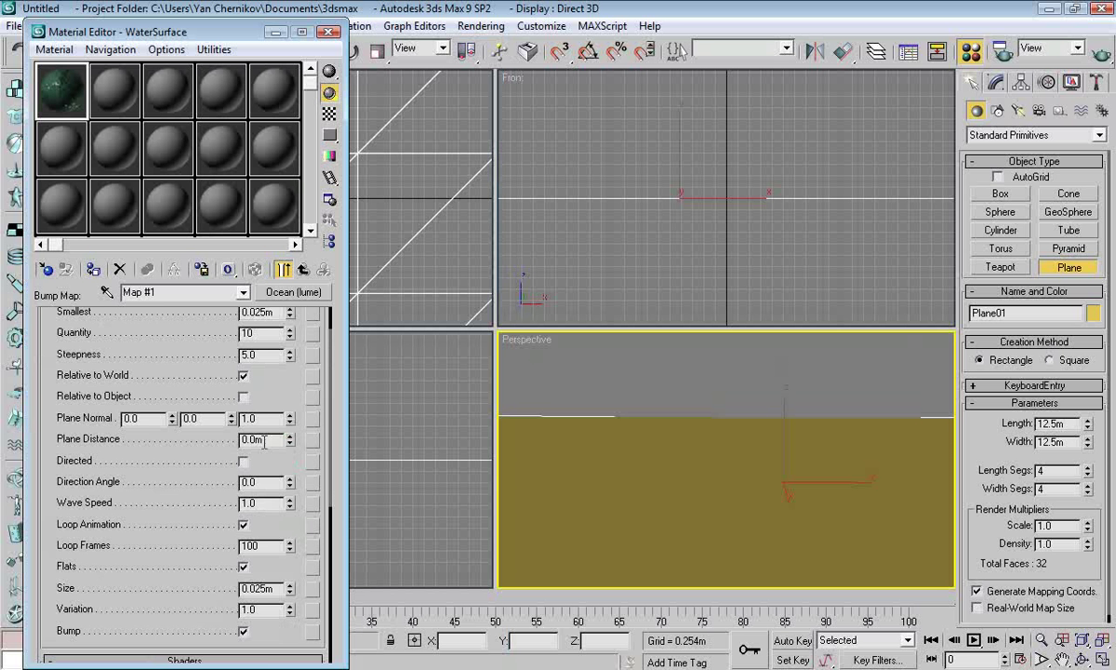
scroll(279, 447, up, 3)
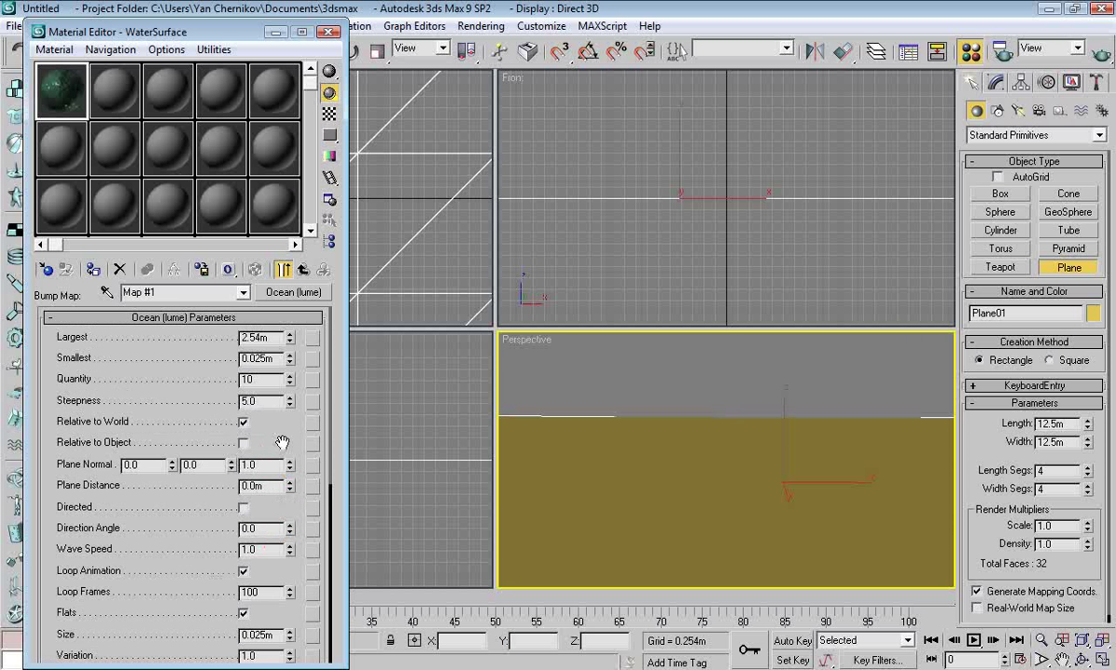
double_click(264, 338)
text(0.3)
key(Tab)
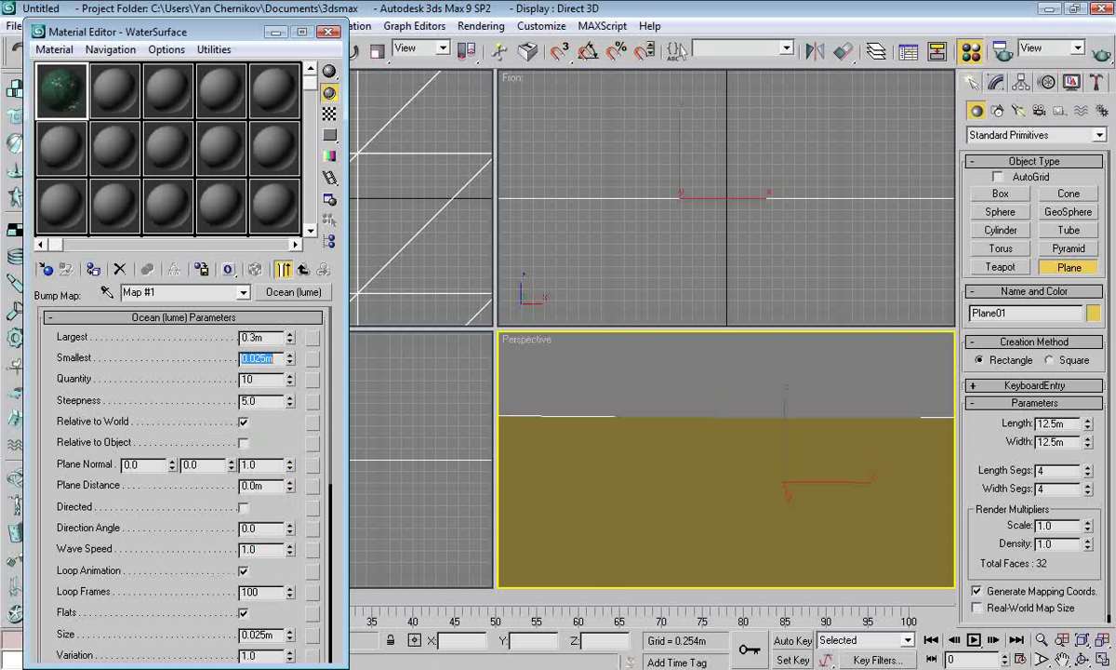
text(0)
key(Tab)
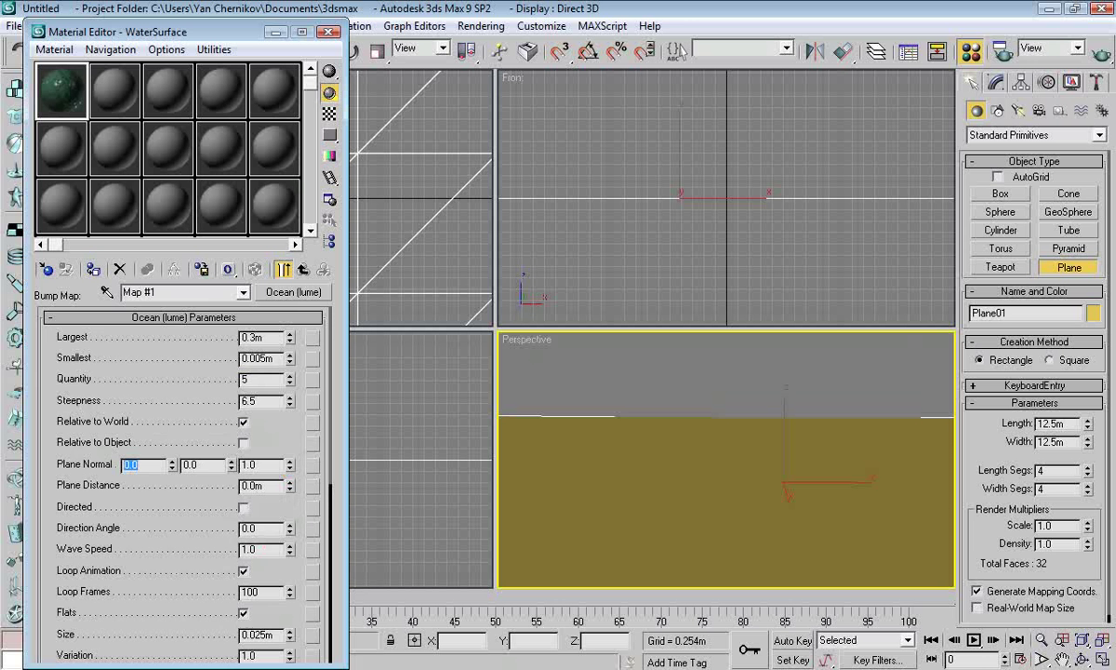
Step: Set the Ocean map's Plane Distance to 25 m, enable Directed with Direction Angle 150, and set Wave Speed to 0
drag(297, 442, 284, 396)
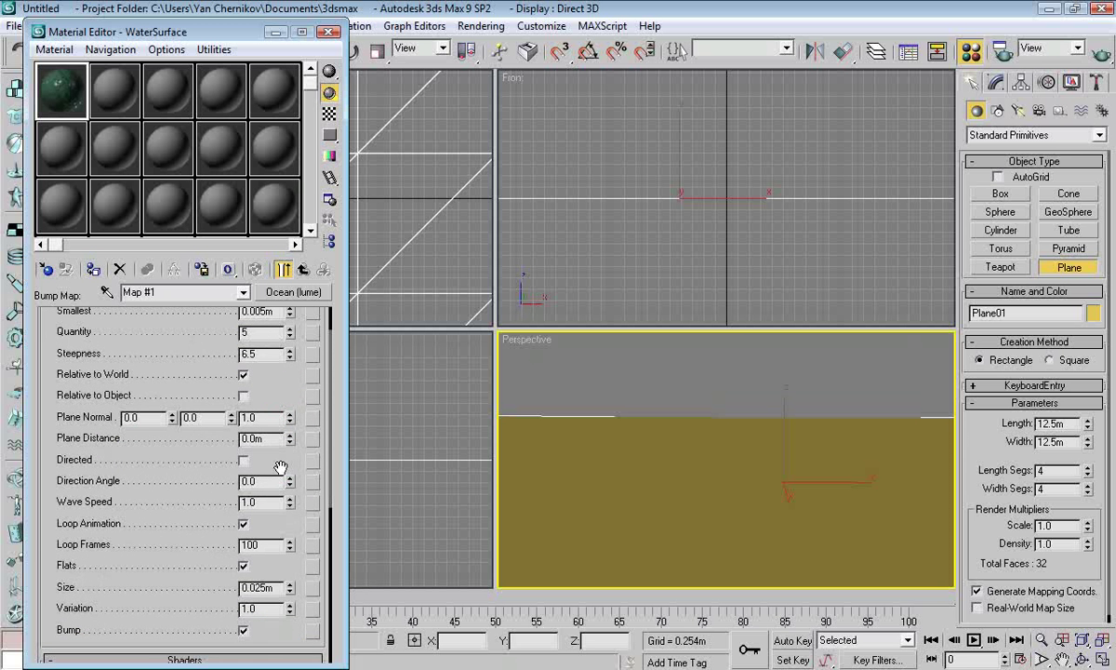
drag(280, 466, 272, 449)
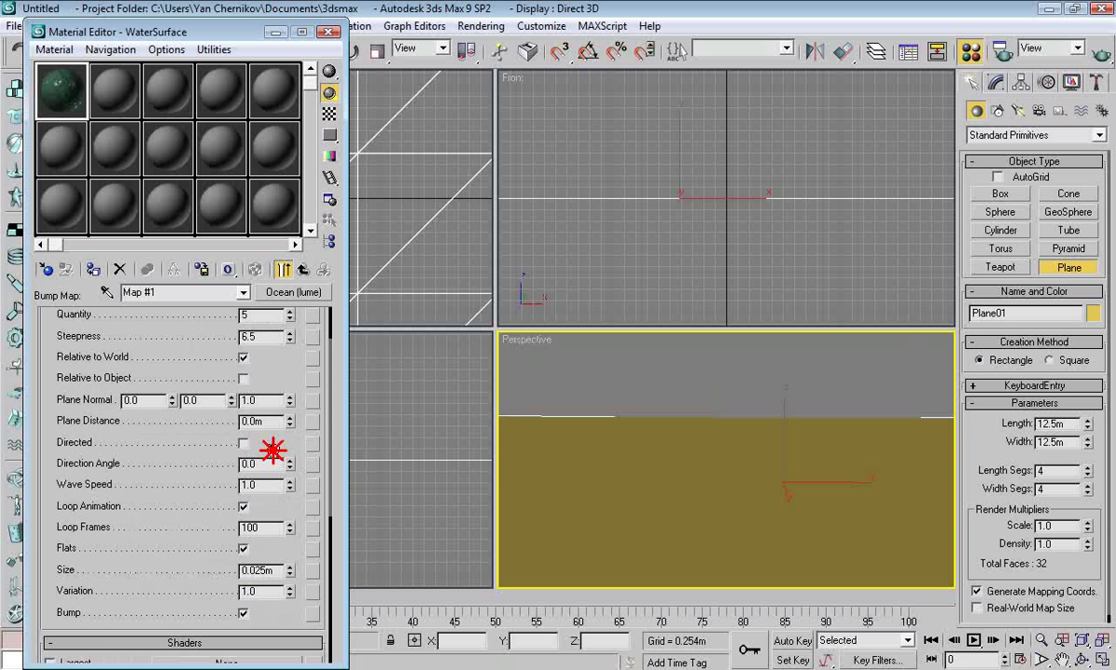
scroll(273, 450, down, 1)
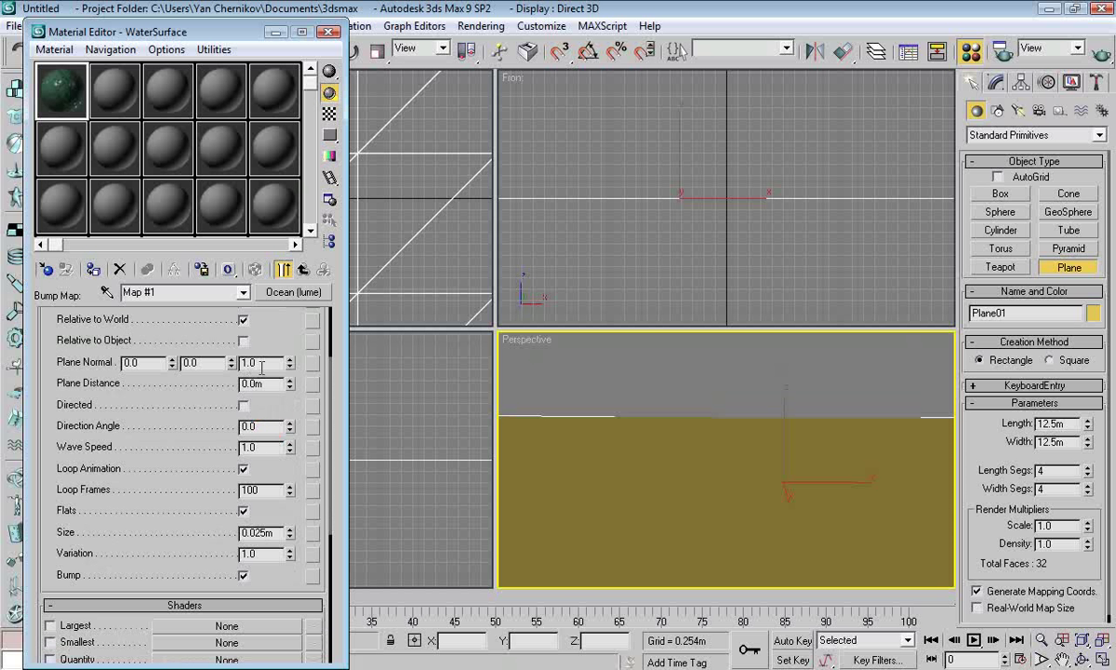
double_click(268, 384)
text(25)
key(Tab)
click(243, 405)
text(150)
key(Return)
key(Tab)
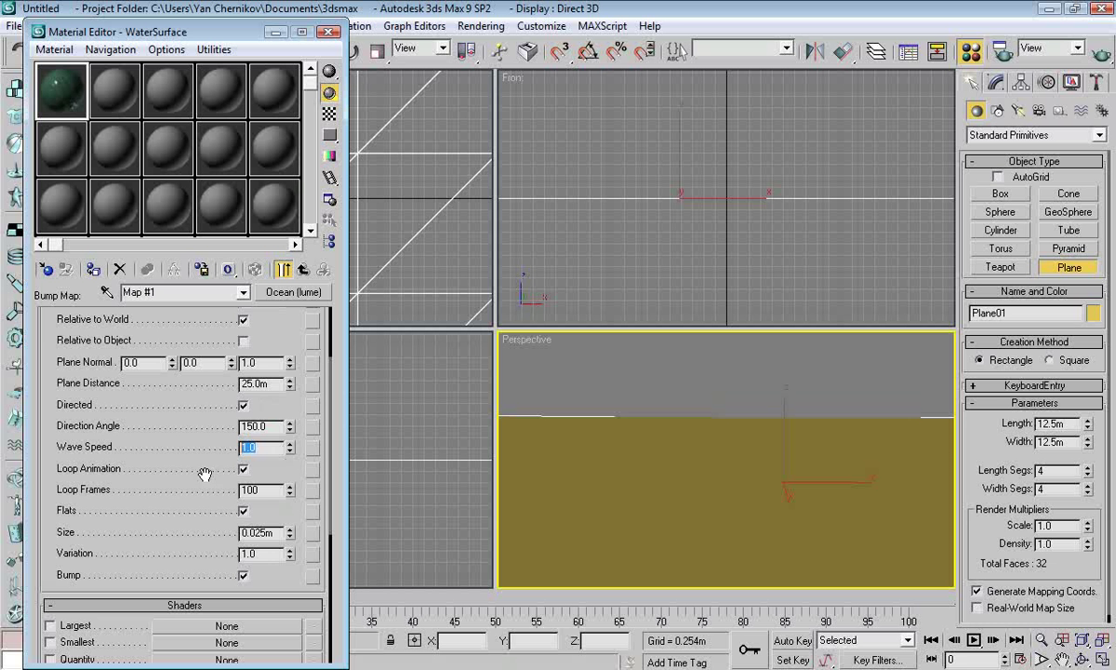
text(0)
Step: Turn off Flats in the Ocean map while checking the result in an enlarged sample preview, closing the preview when done
drag(278, 482, 226, 418)
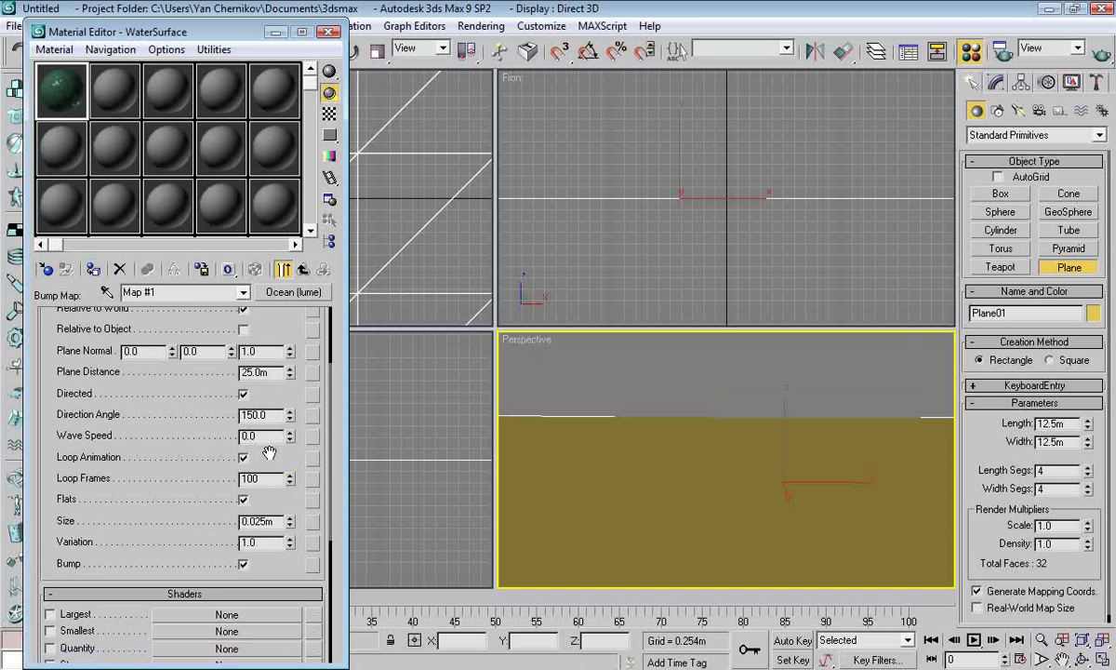
drag(270, 454, 263, 382)
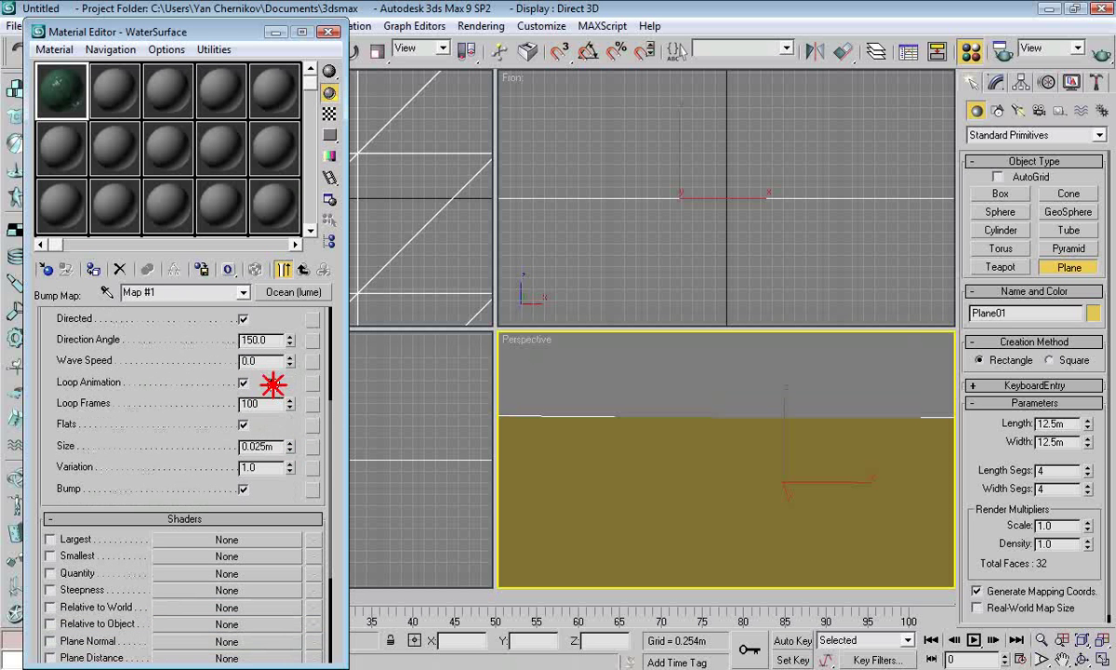
drag(199, 37, 196, 26)
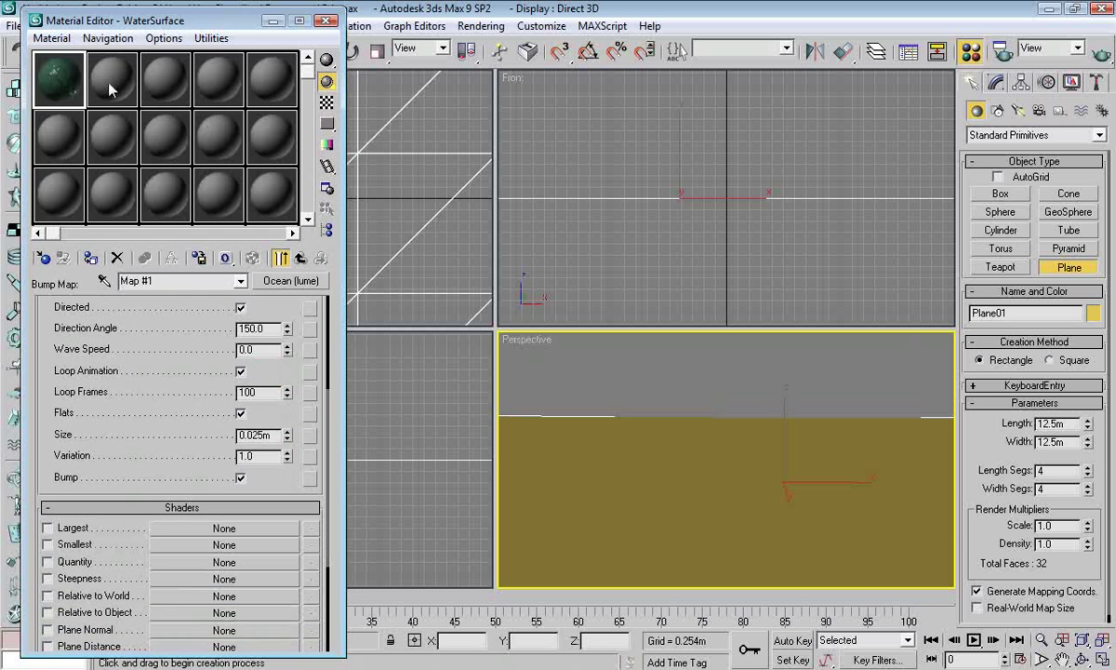
double_click(56, 75)
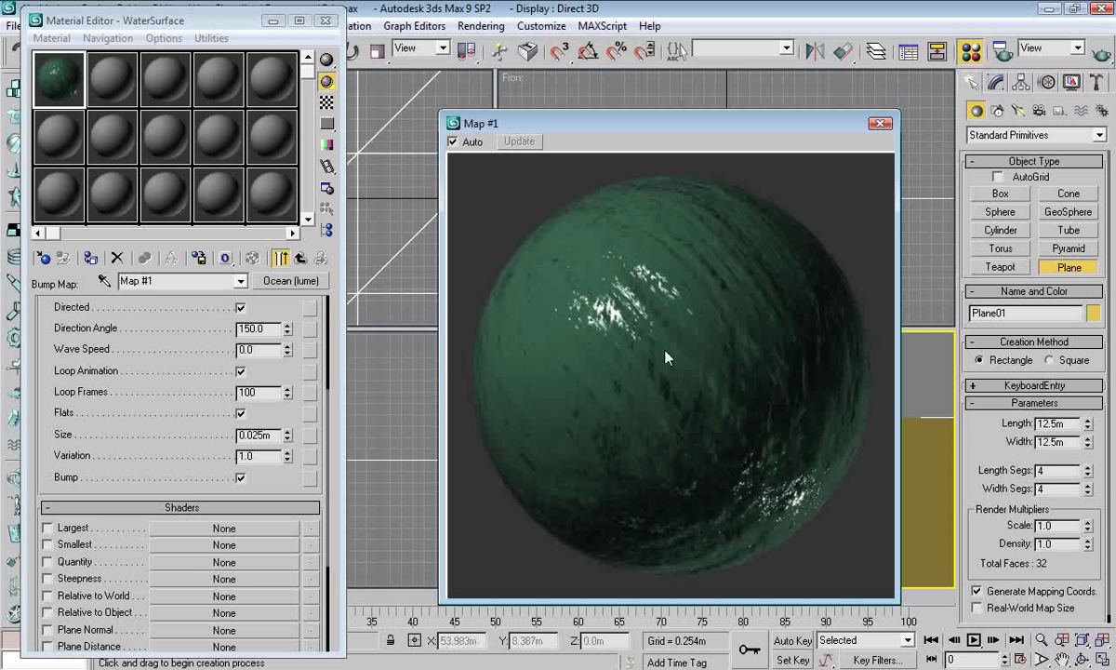
drag(291, 487, 277, 454)
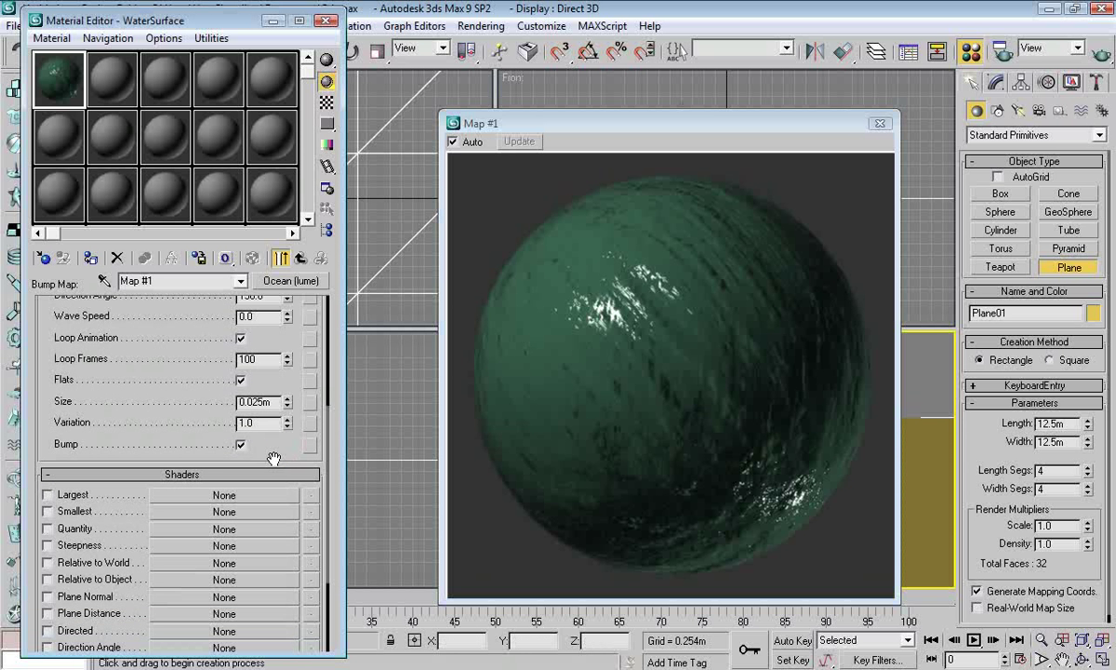
scroll(251, 450, up, 2)
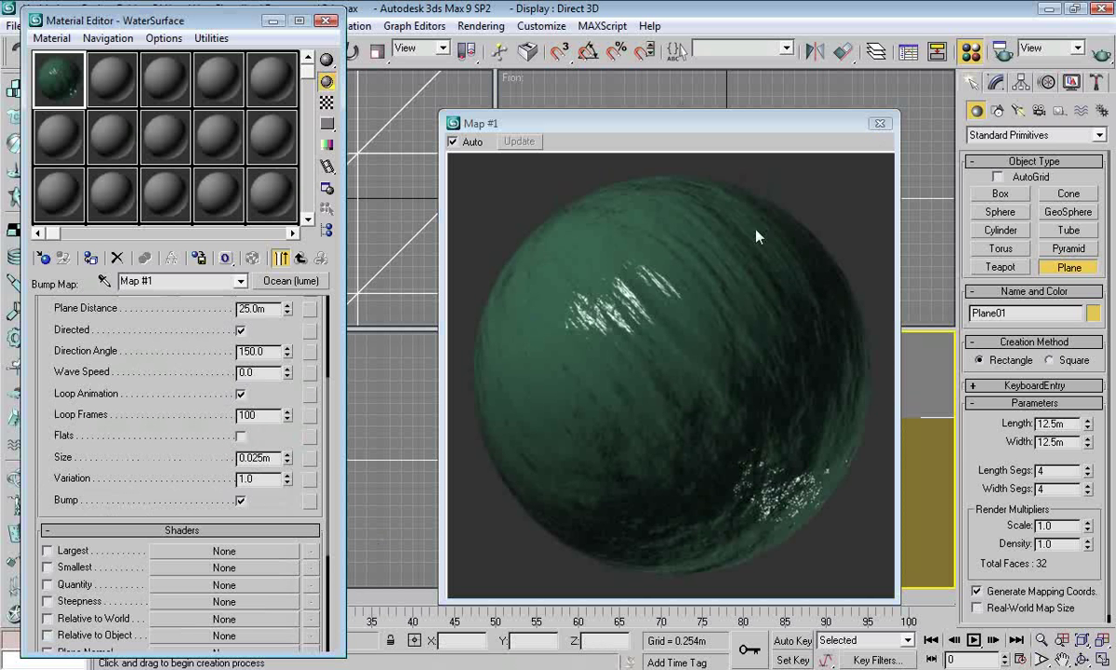
click(879, 123)
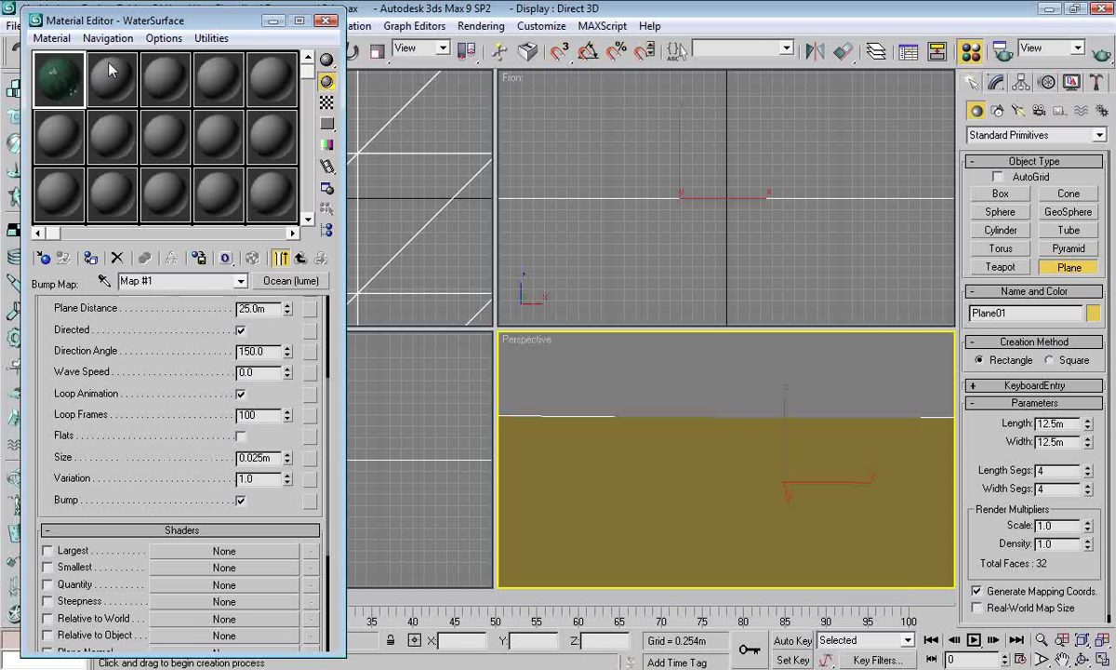
Step: Apply the WaterSurface material to the plane in the Perspective viewport
drag(62, 79, 633, 493)
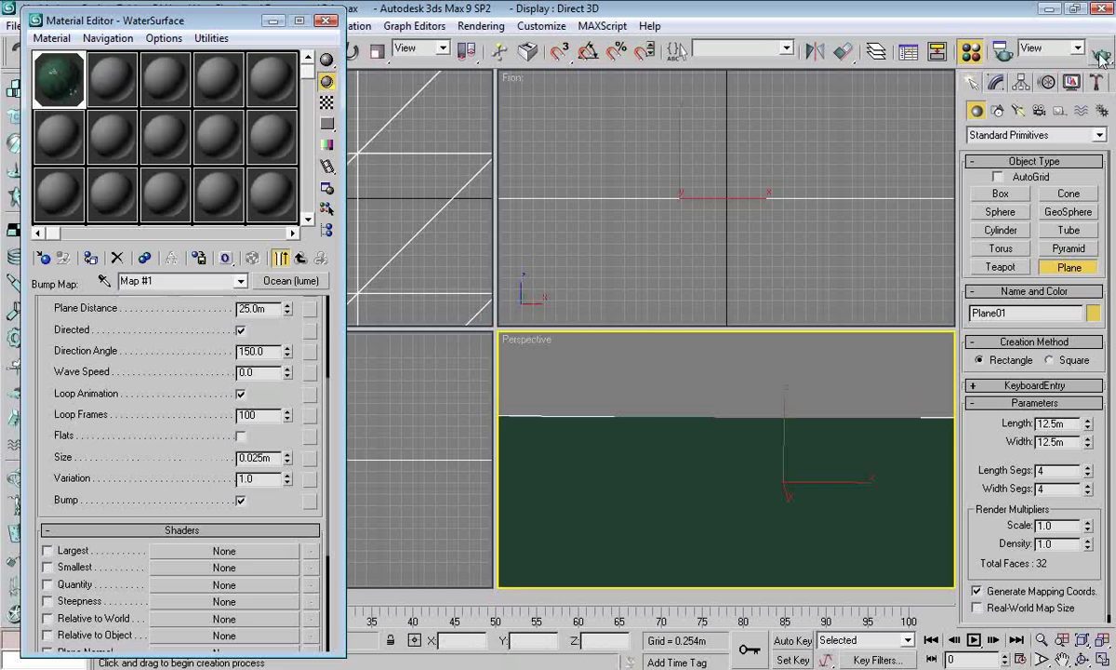
Step: Render the Perspective view to check the water surface and close the rendered image
click(1101, 53)
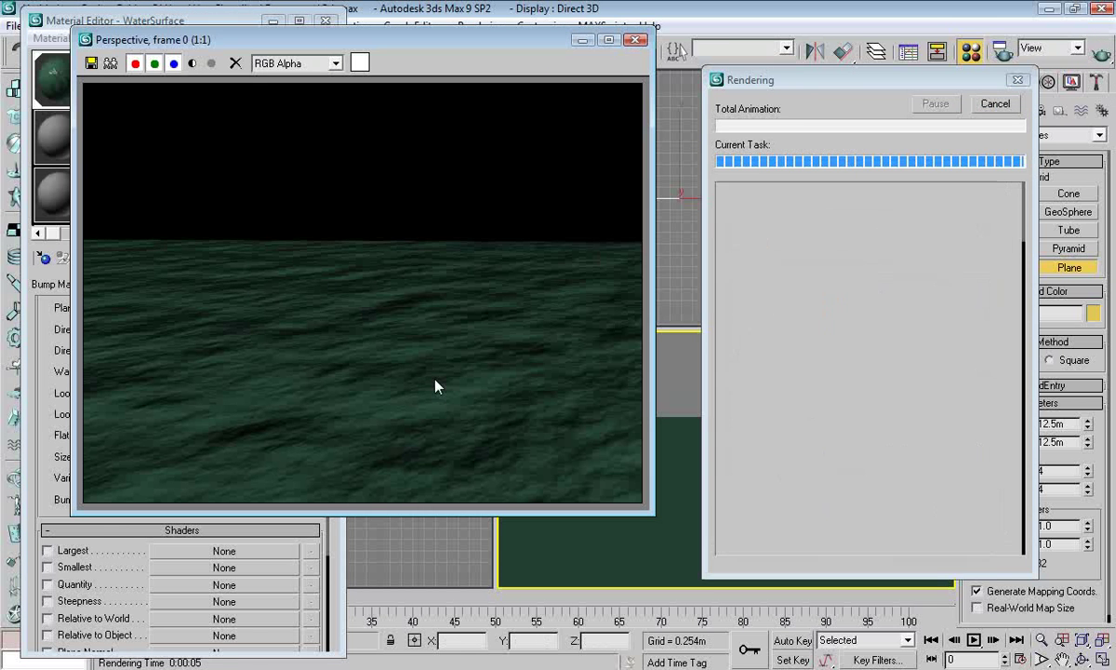
click(636, 39)
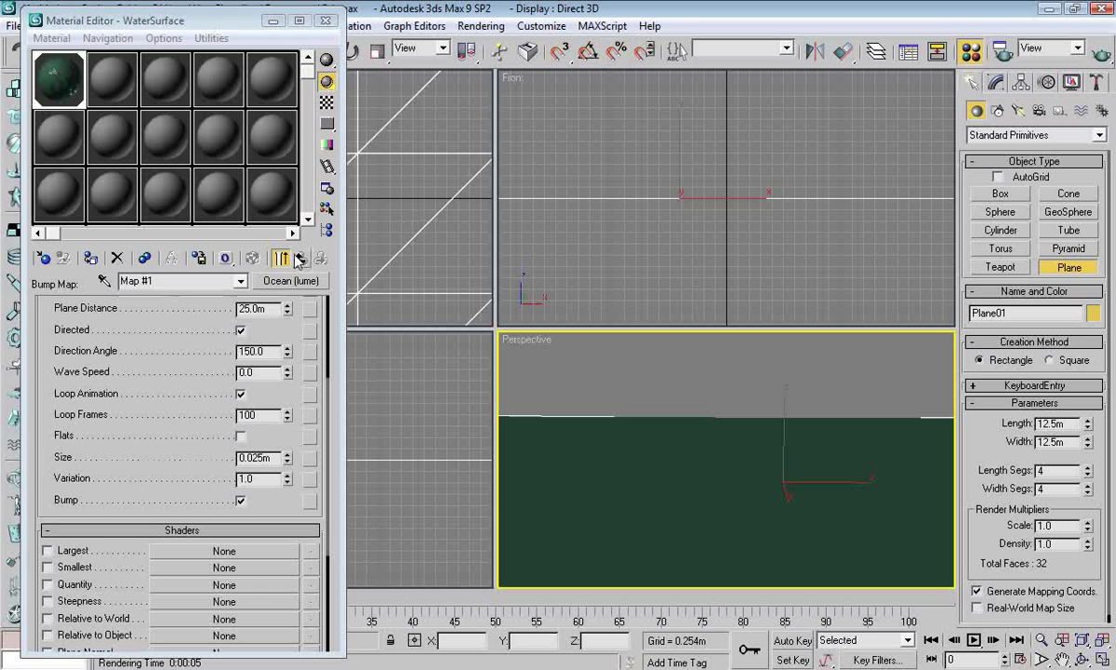
Step: Return to the main WaterSurface material, set its Reflectivity to 0.8 and close the Material Editor
click(282, 258)
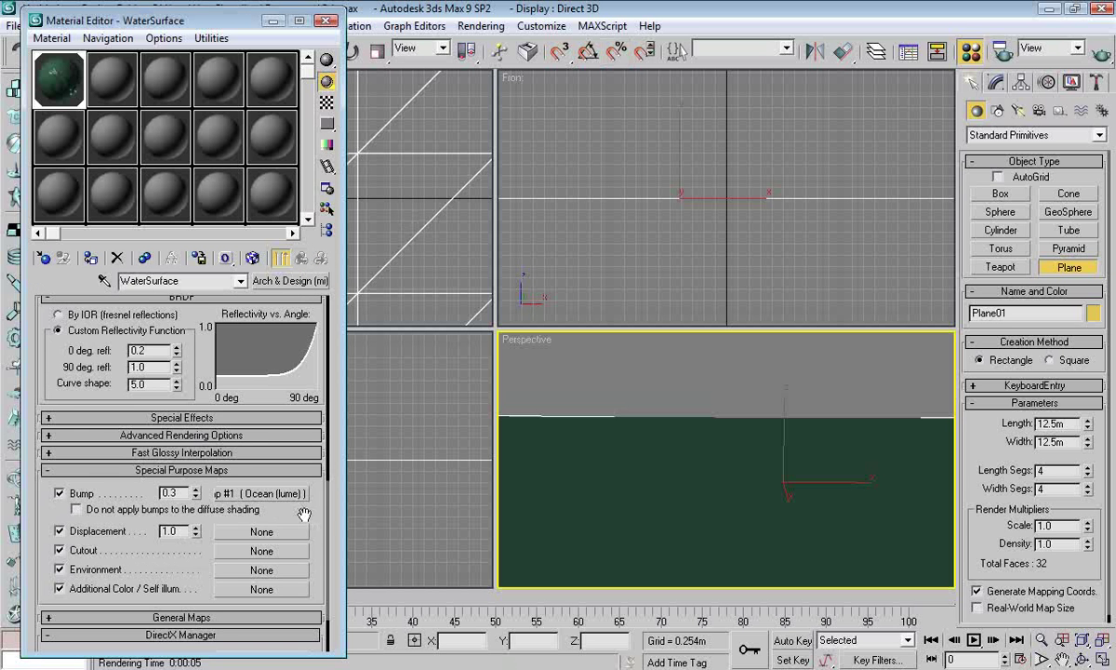
scroll(154, 434, up, 10)
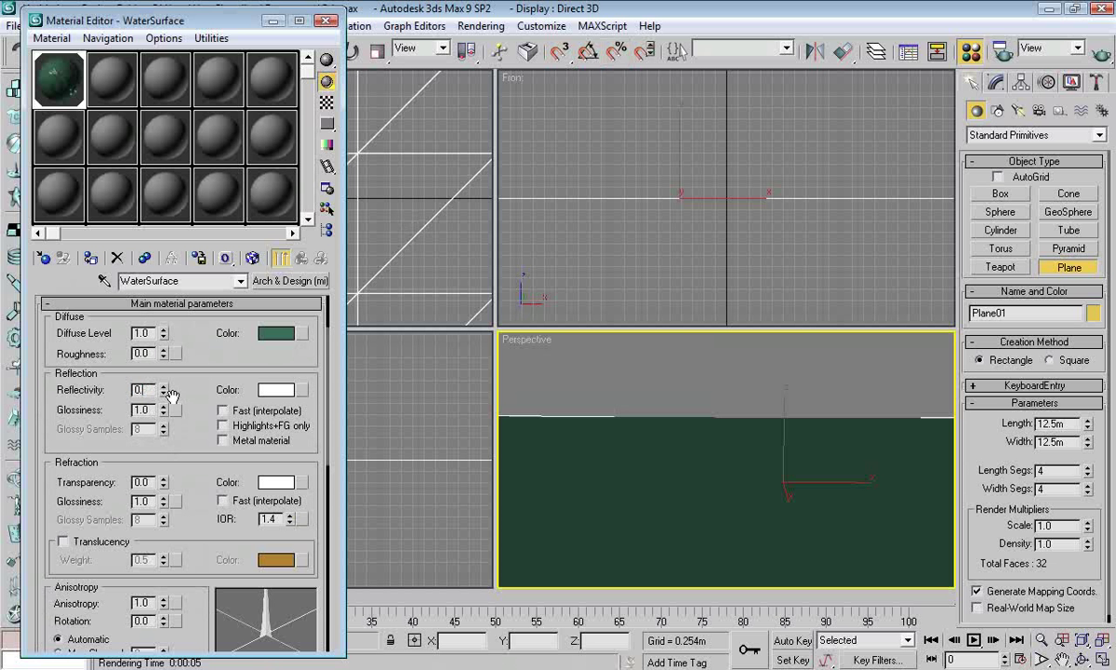
text(8)
key(Return)
click(326, 21)
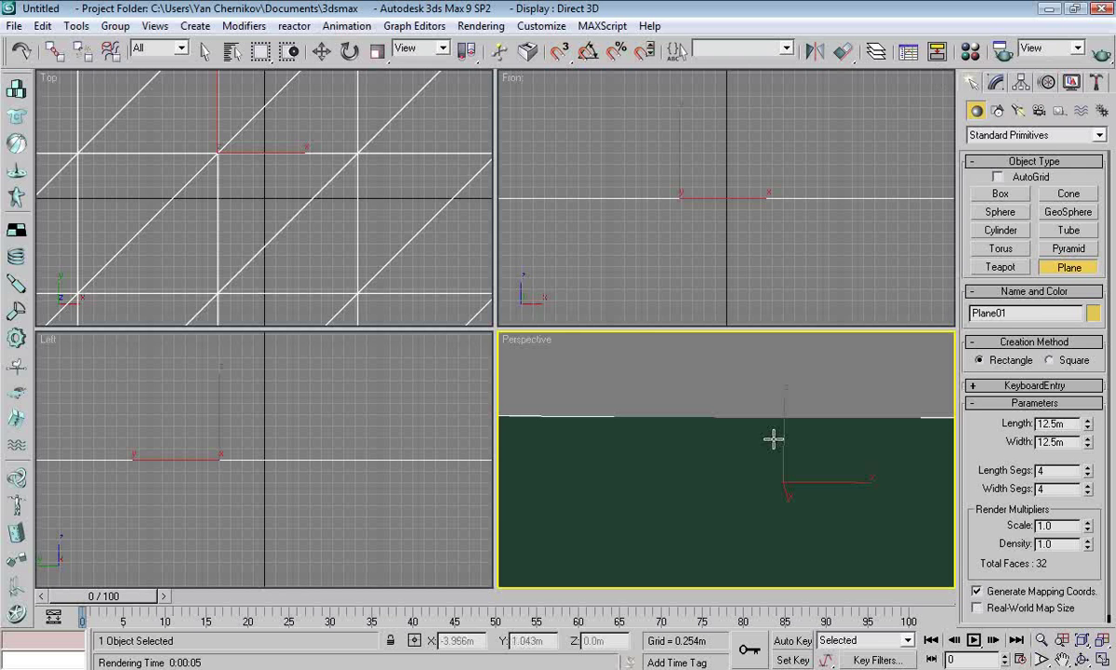
click(1105, 56)
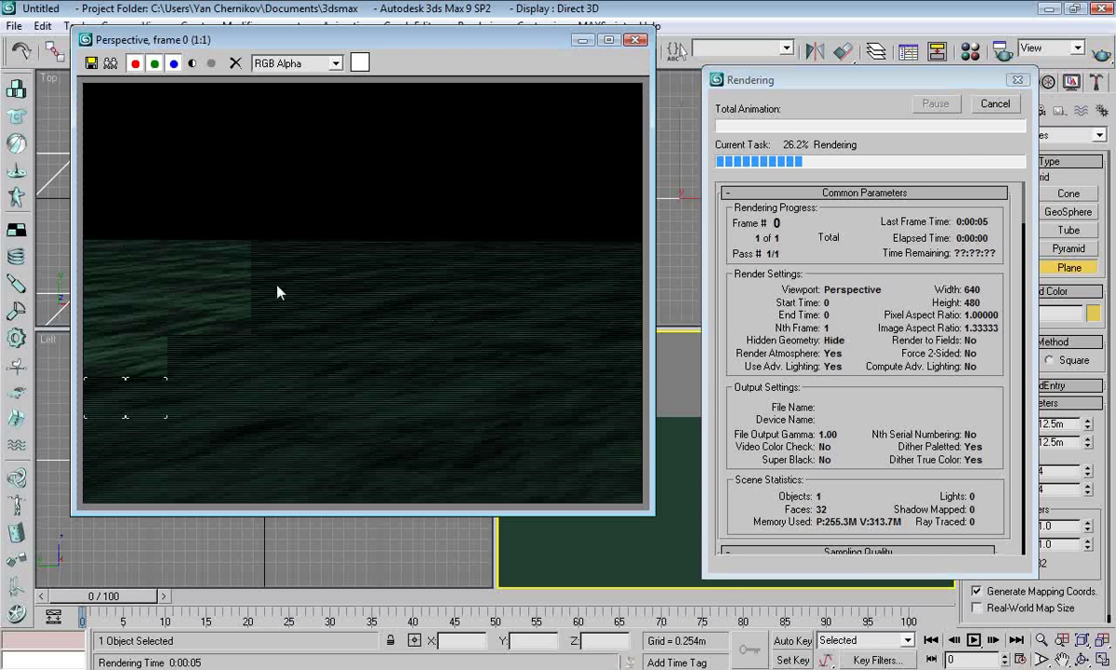
key(Escape)
click(638, 41)
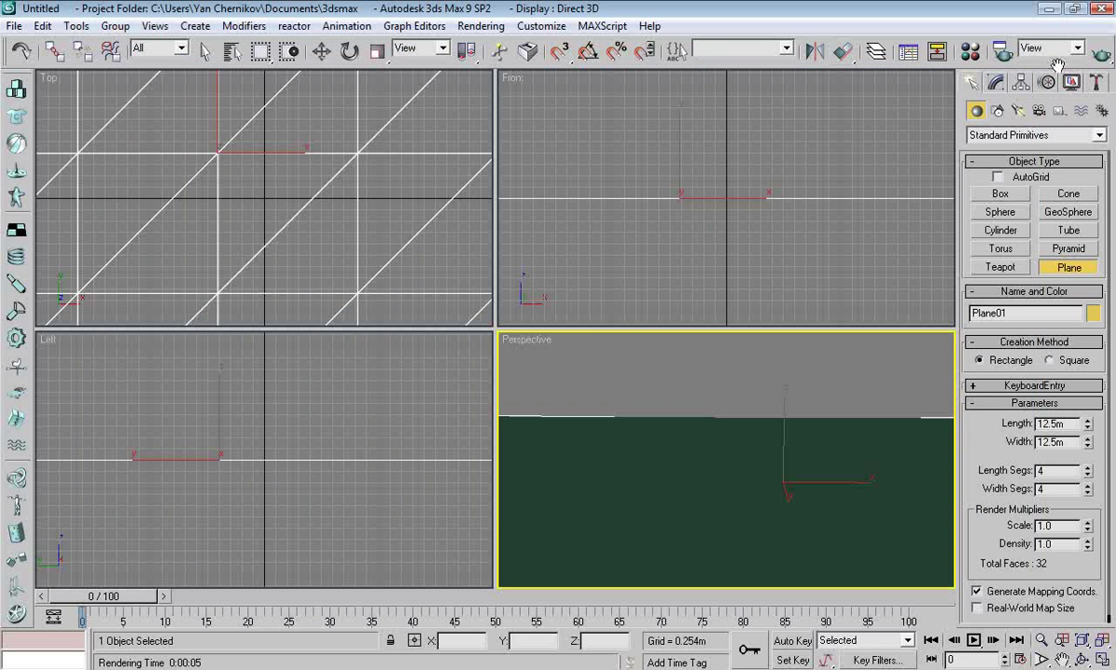
Step: Set the render output width to 720, test-render the Perspective view, and close the rendered image and render settings
click(1003, 50)
double_click(184, 302)
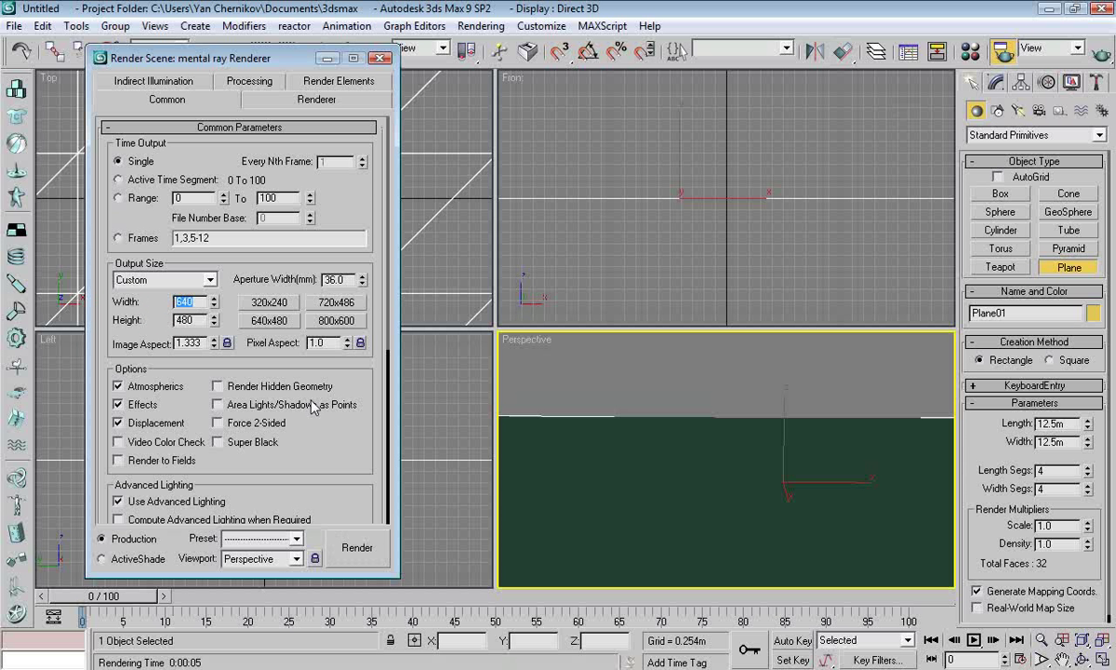
text(720)
key(Tab)
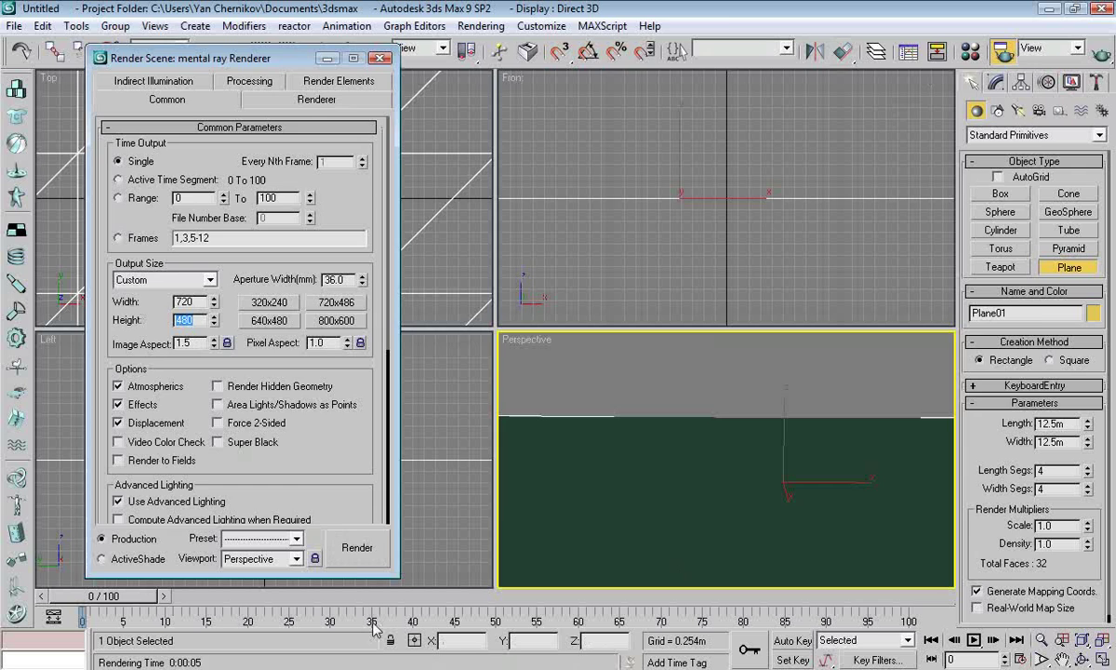
click(356, 547)
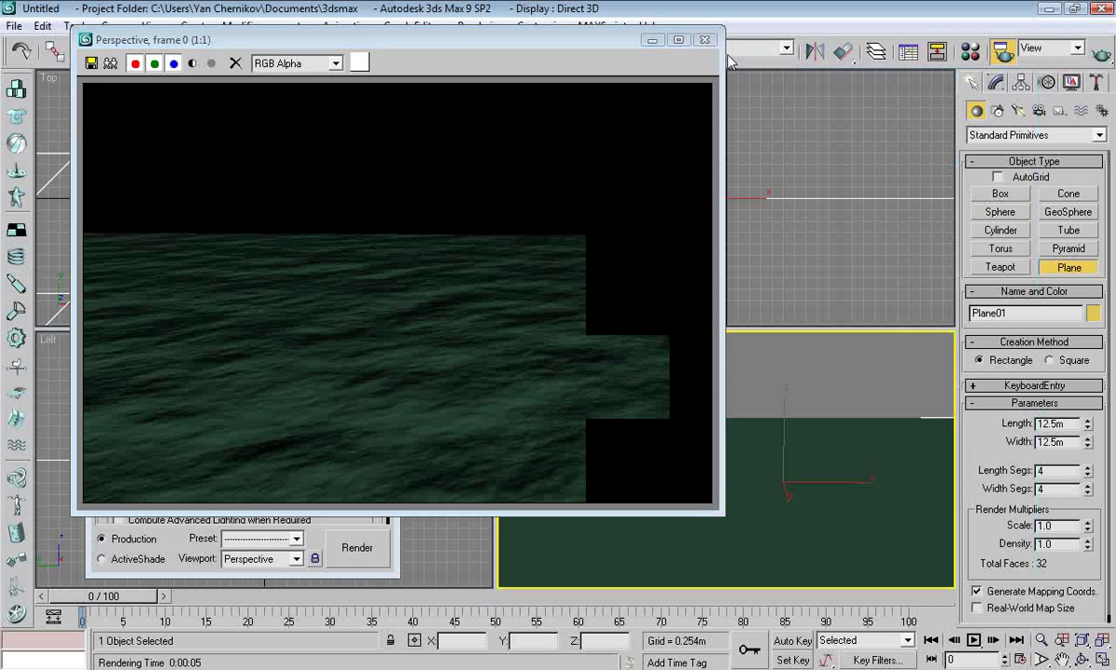
click(706, 39)
click(379, 59)
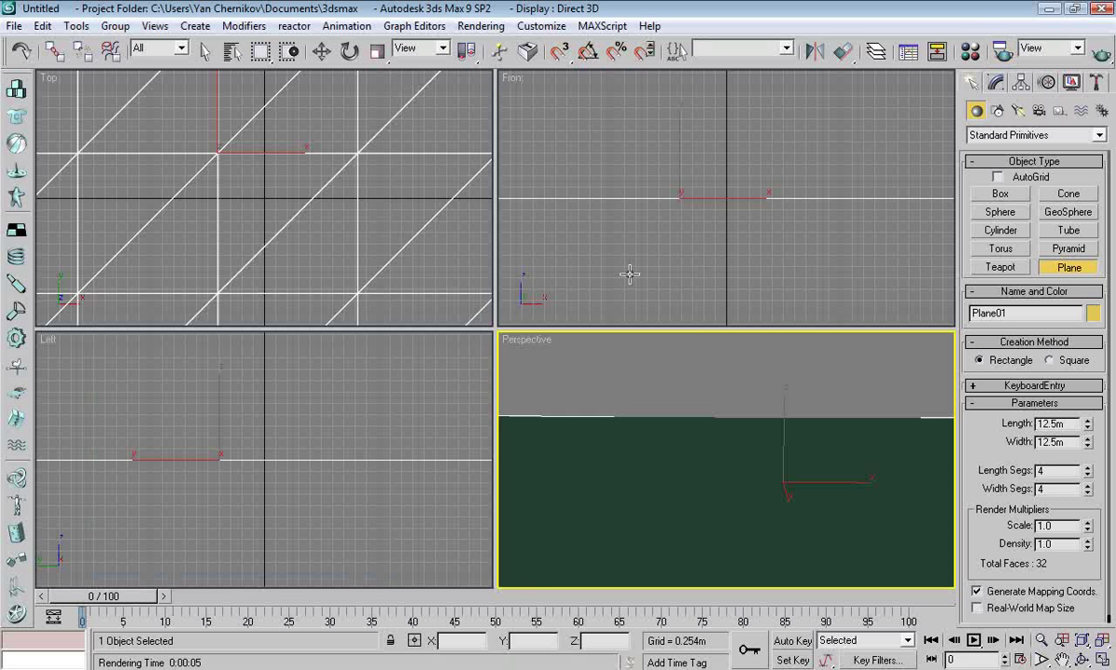
key(8)
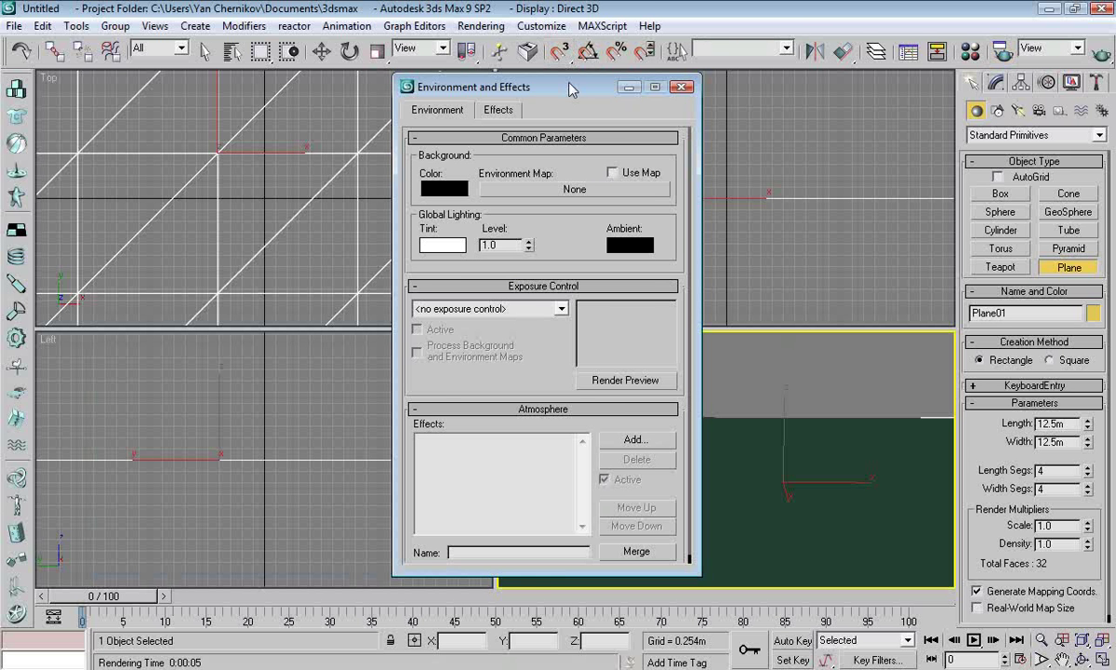
drag(571, 88, 383, 93)
click(506, 91)
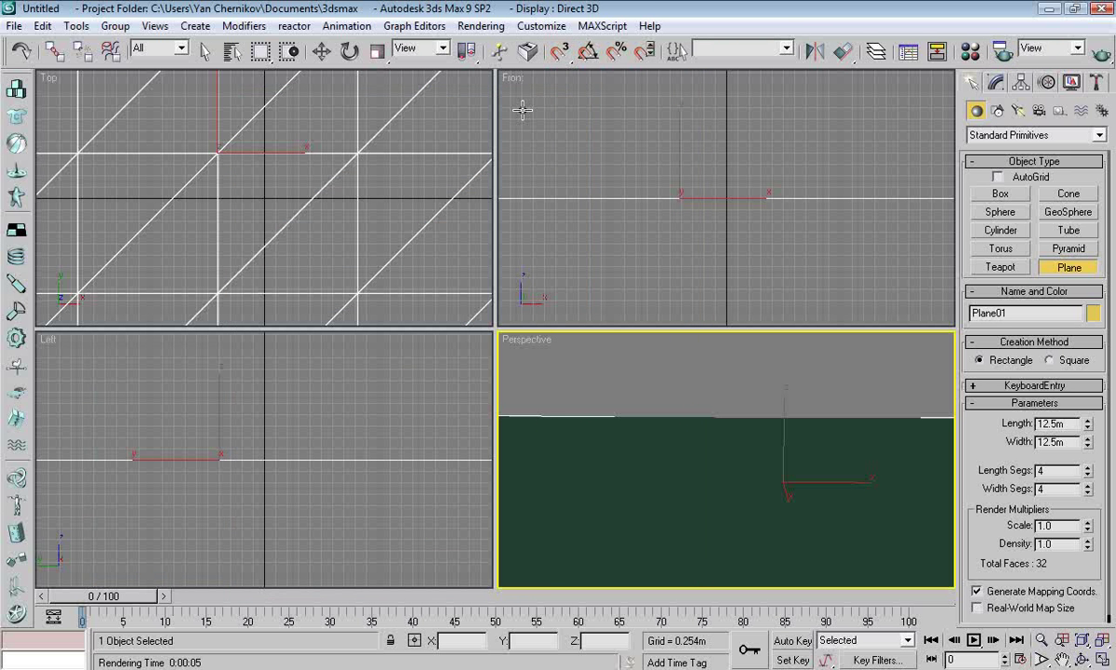
Step: Assign a Gradient map as the scene's environment background map
click(541, 26)
click(542, 26)
click(481, 27)
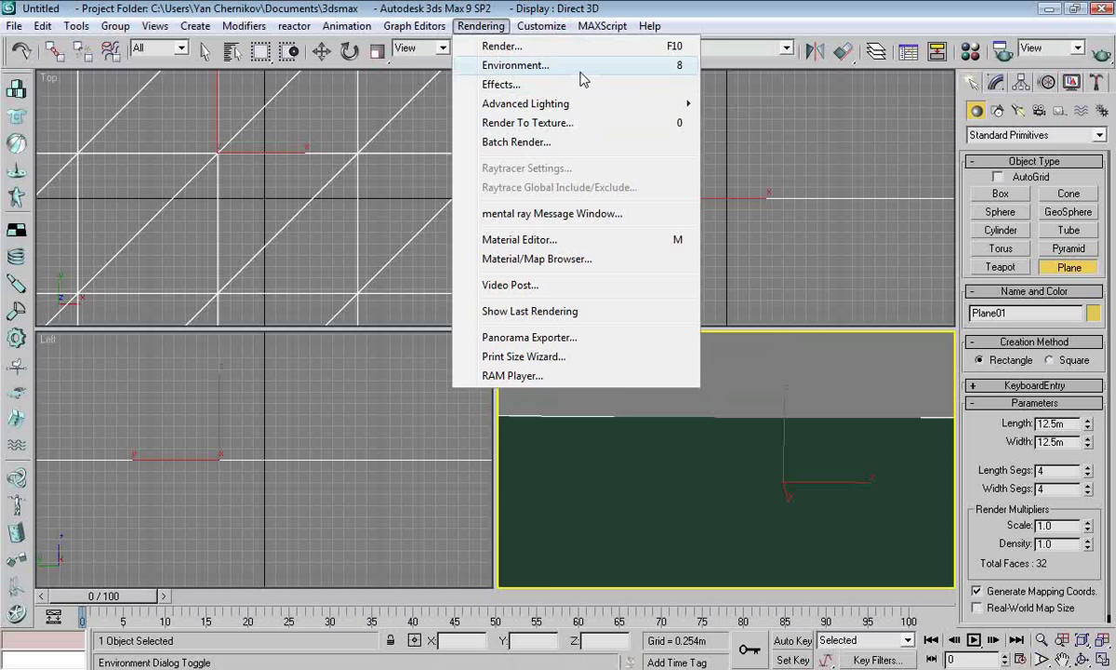
click(536, 65)
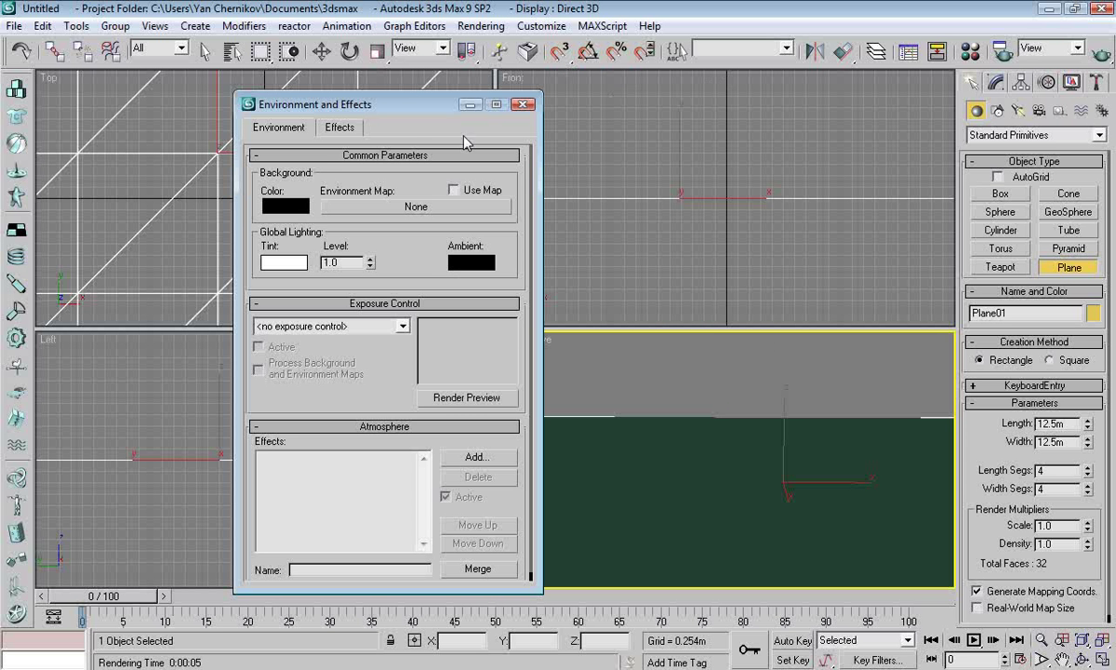
drag(395, 104, 295, 80)
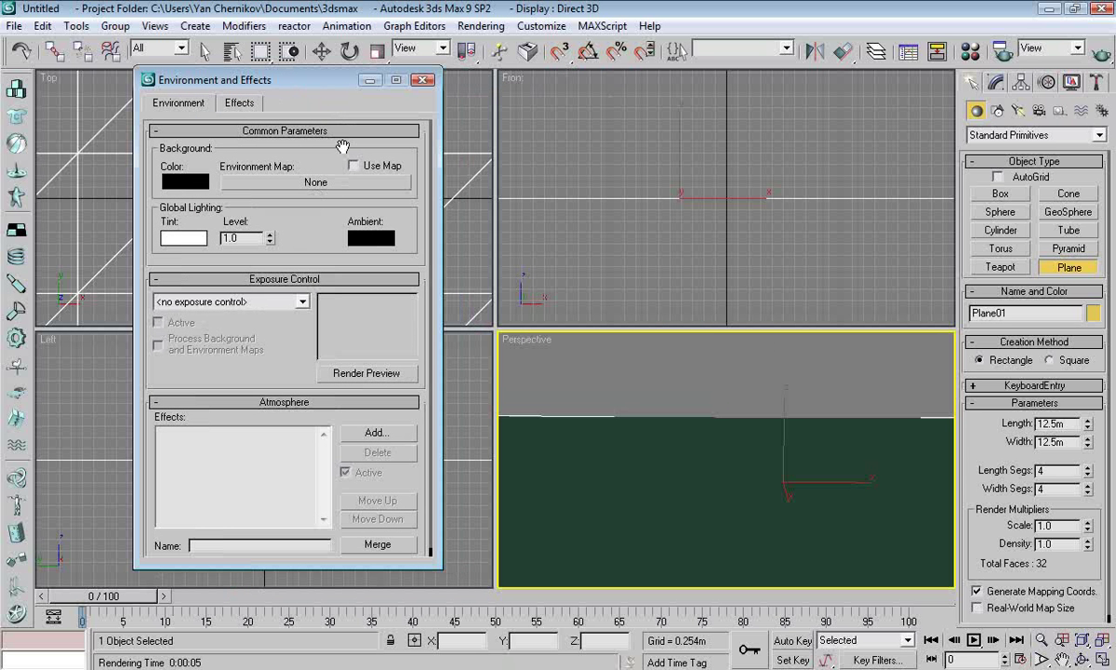
click(290, 185)
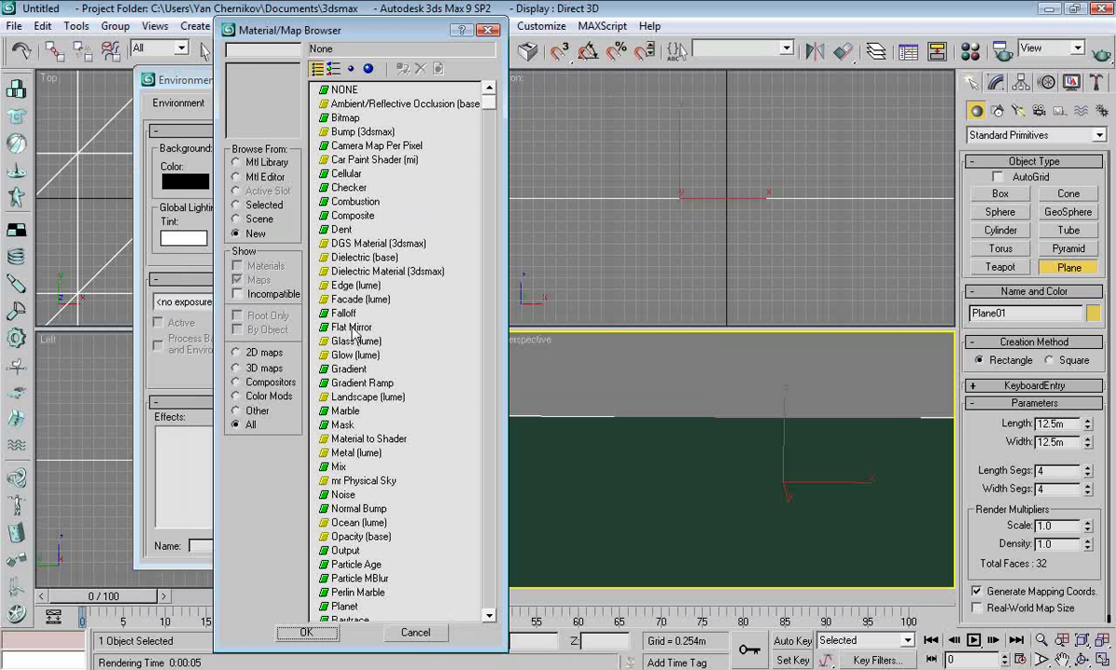
double_click(344, 370)
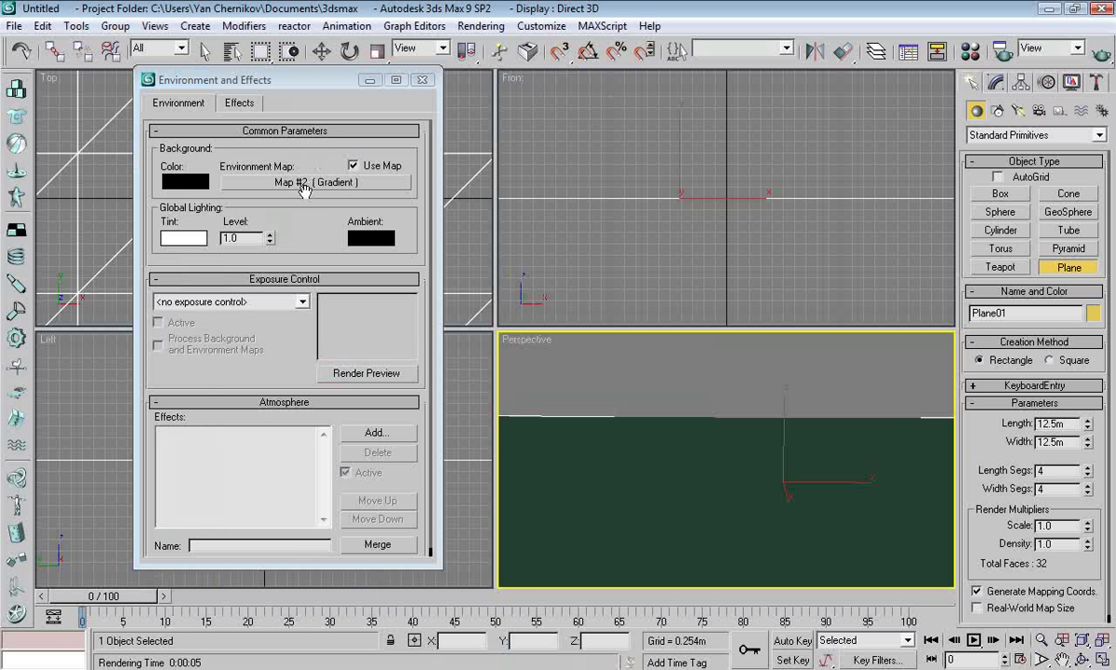
Step: Place the environment Gradient map in the second material sample slot, linked to the background, and name it Sky
drag(324, 82, 793, 108)
click(969, 53)
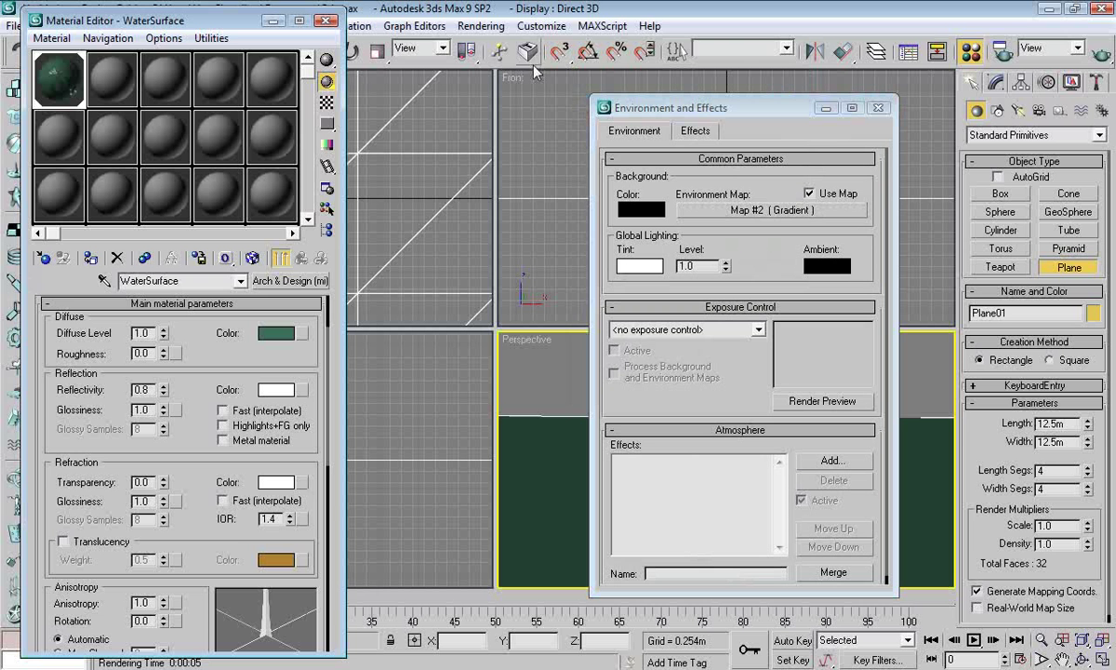
drag(713, 210, 119, 82)
click(142, 388)
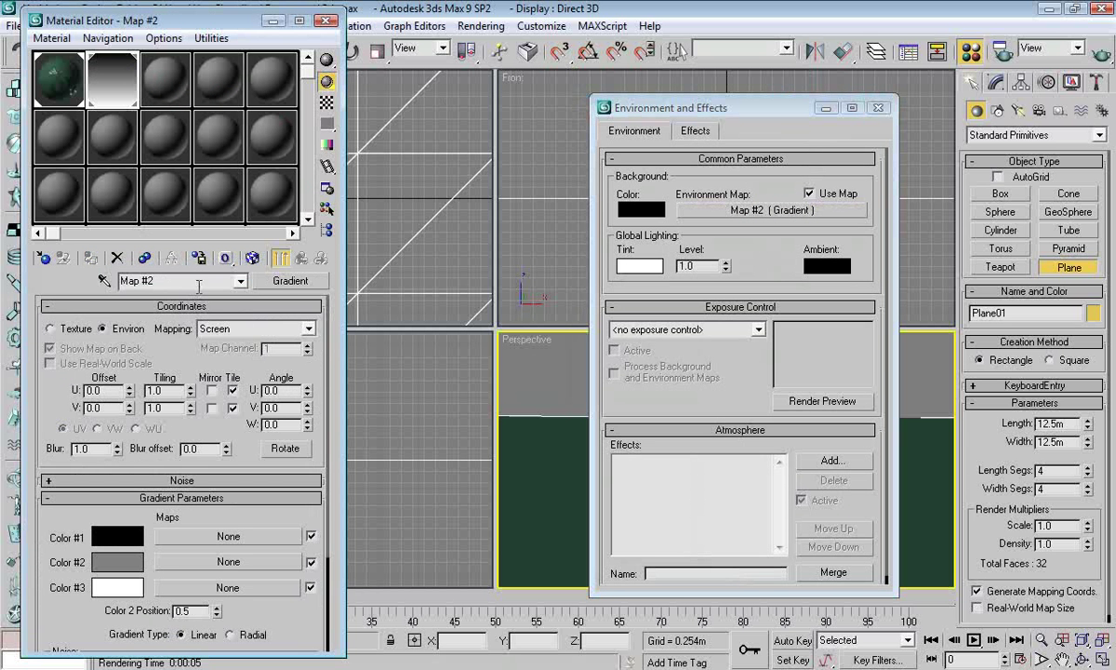
text(s)
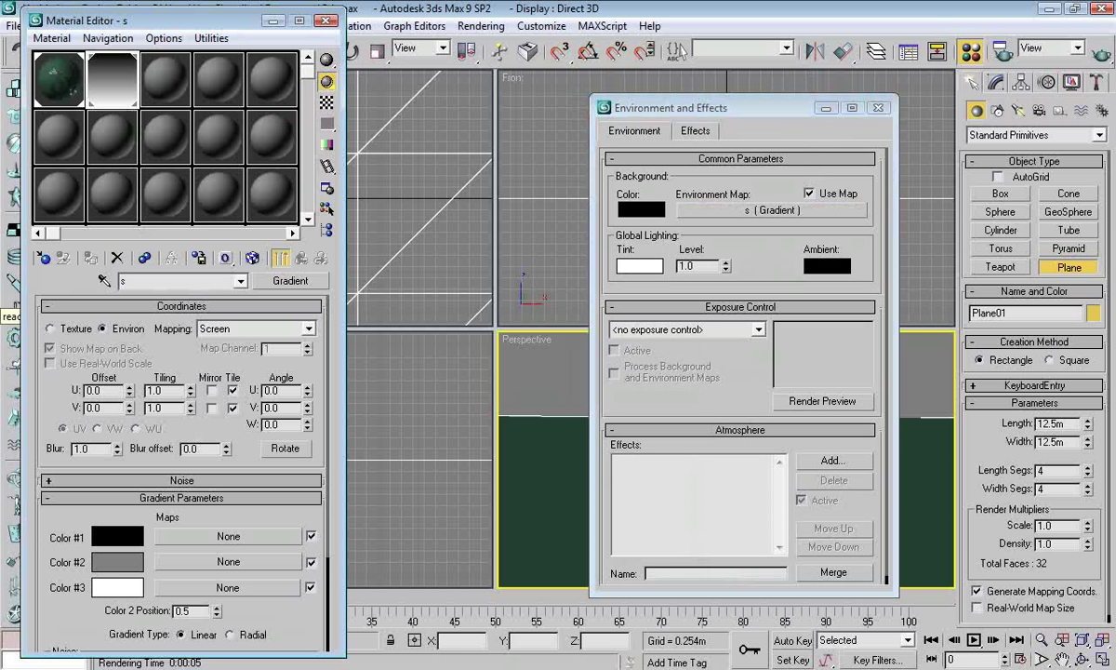
text(ky)
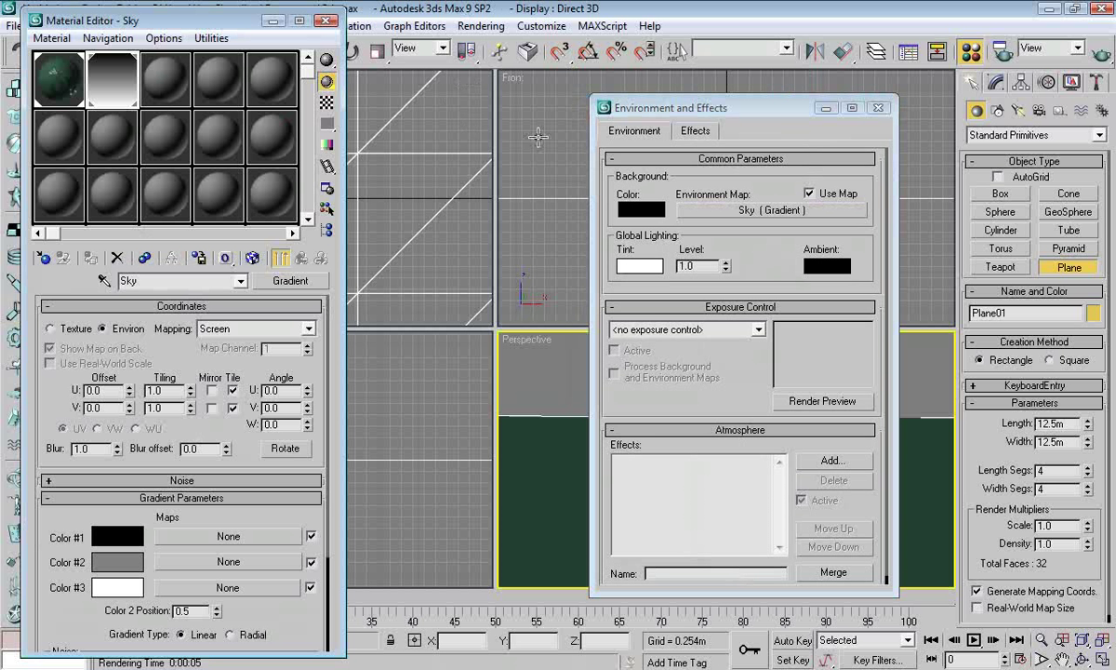
Step: Set the Sky gradient's Color #1 to blue (0, 30, 255) and Color #2 to light cyan (128, 239, 255)
click(117, 537)
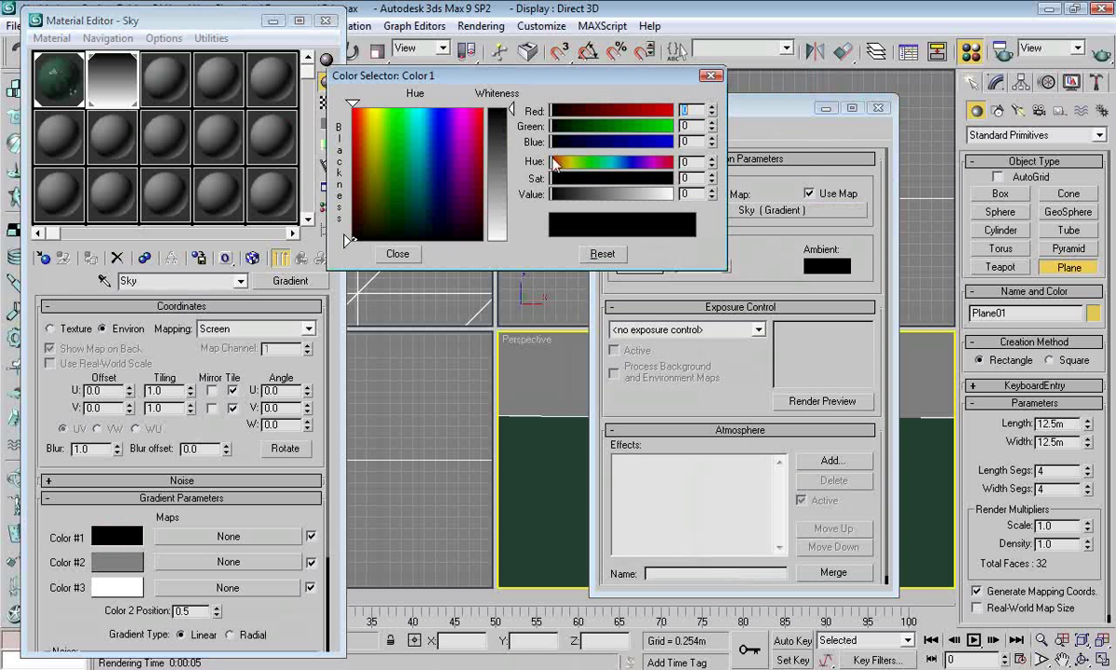
drag(428, 142, 438, 108)
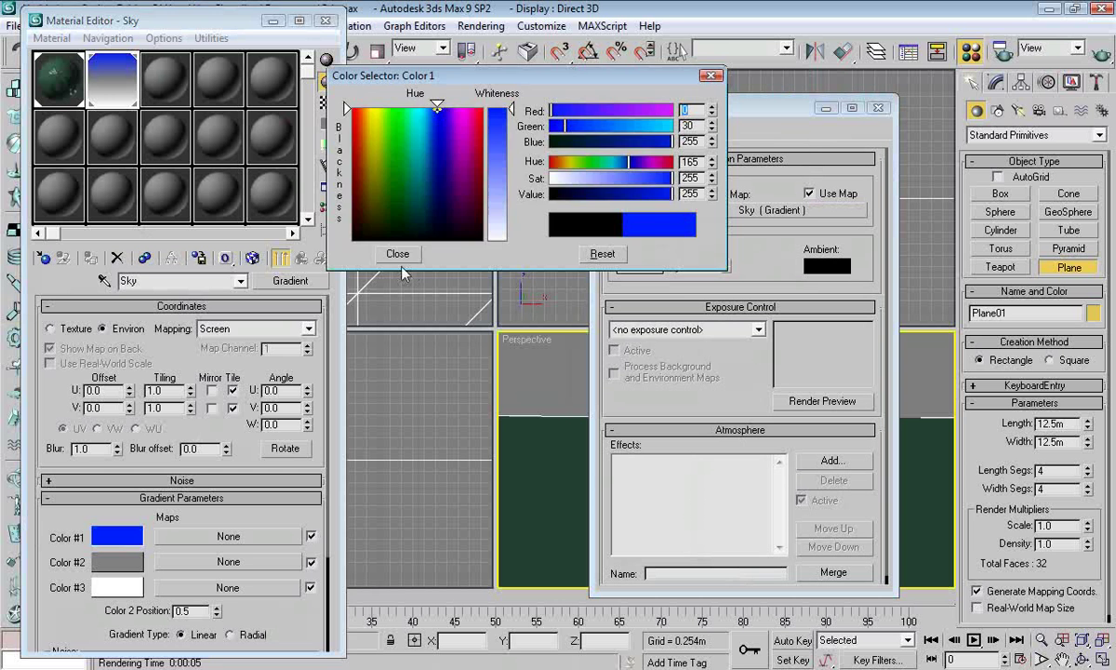
click(398, 253)
click(117, 561)
click(421, 109)
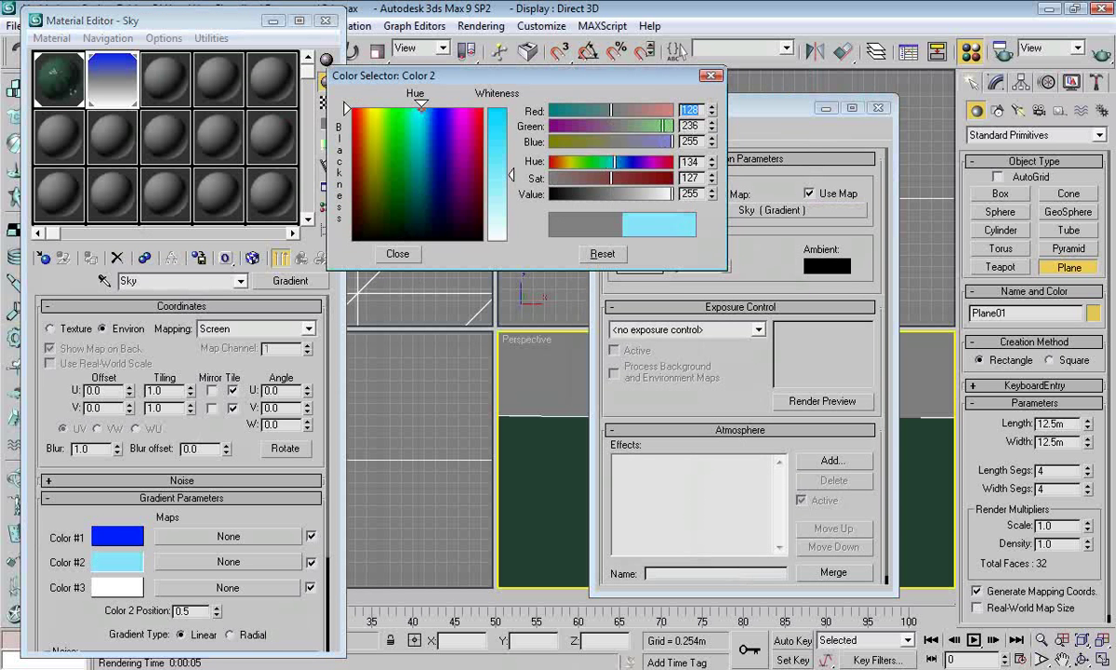
click(397, 253)
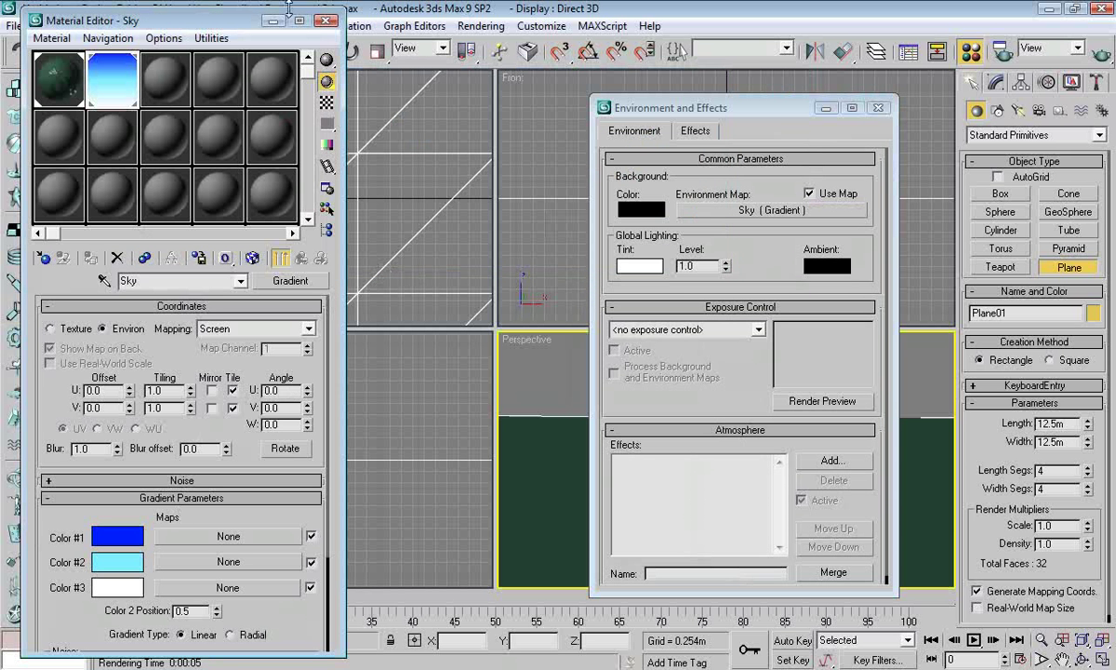
Step: Change the Sky gradient's Color #2 to a light sky blue and Color #1 to a brighter blue (0, 102, 255)
click(119, 560)
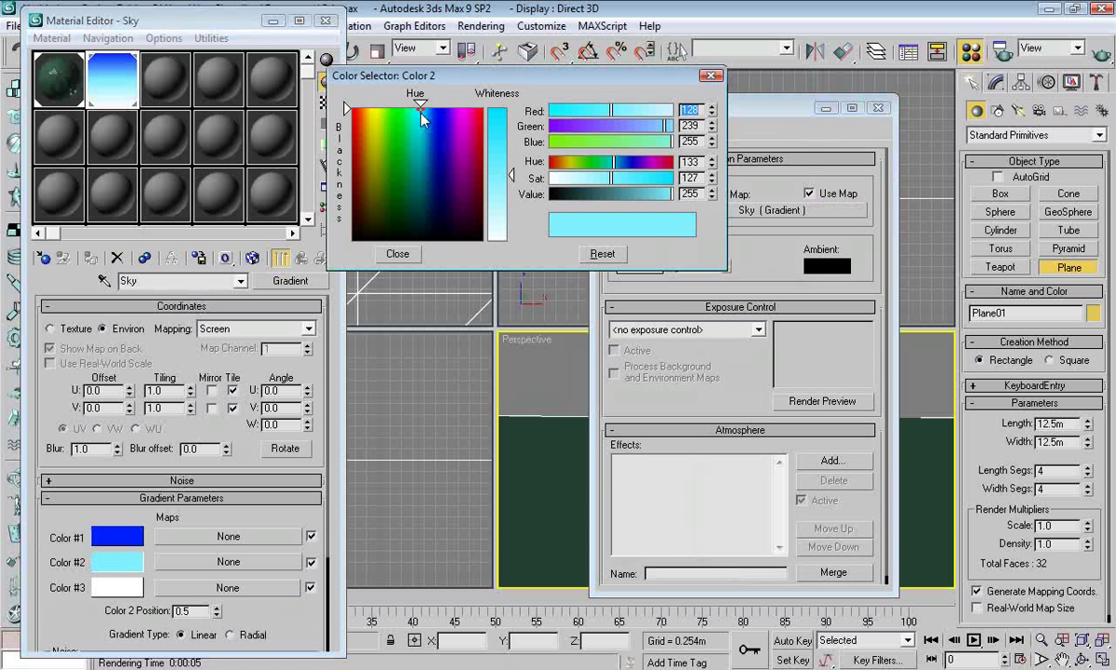
mouse_move(422, 112)
mouse_down()
mouse_move(407, 108)
mouse_move(429, 108)
mouse_up()
click(405, 237)
click(397, 253)
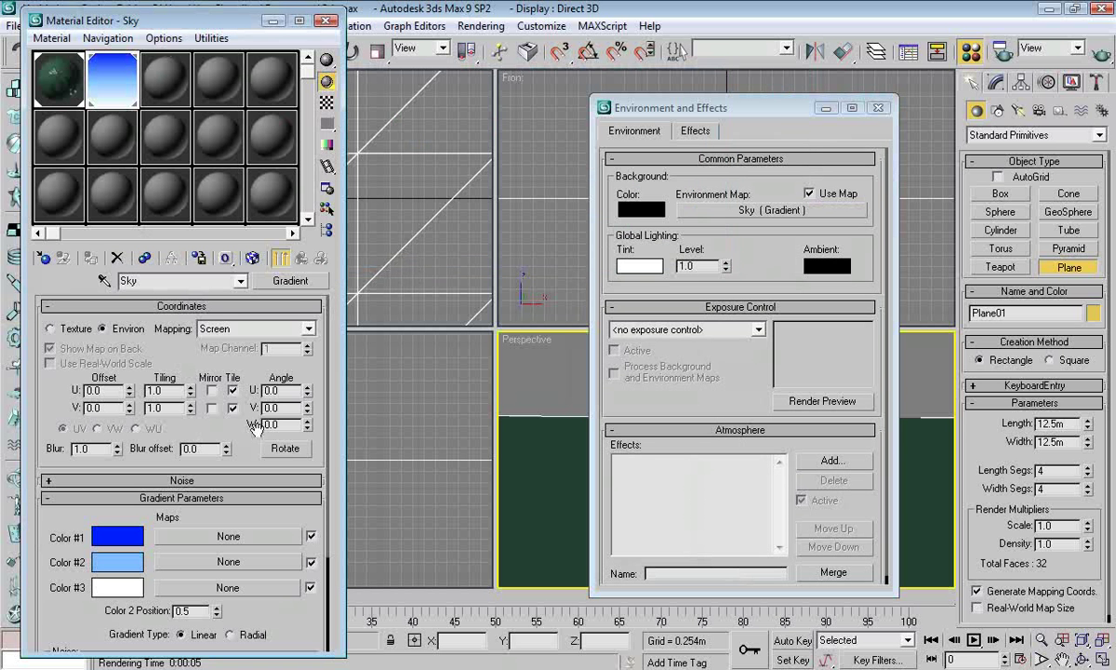
click(117, 537)
drag(433, 110, 432, 112)
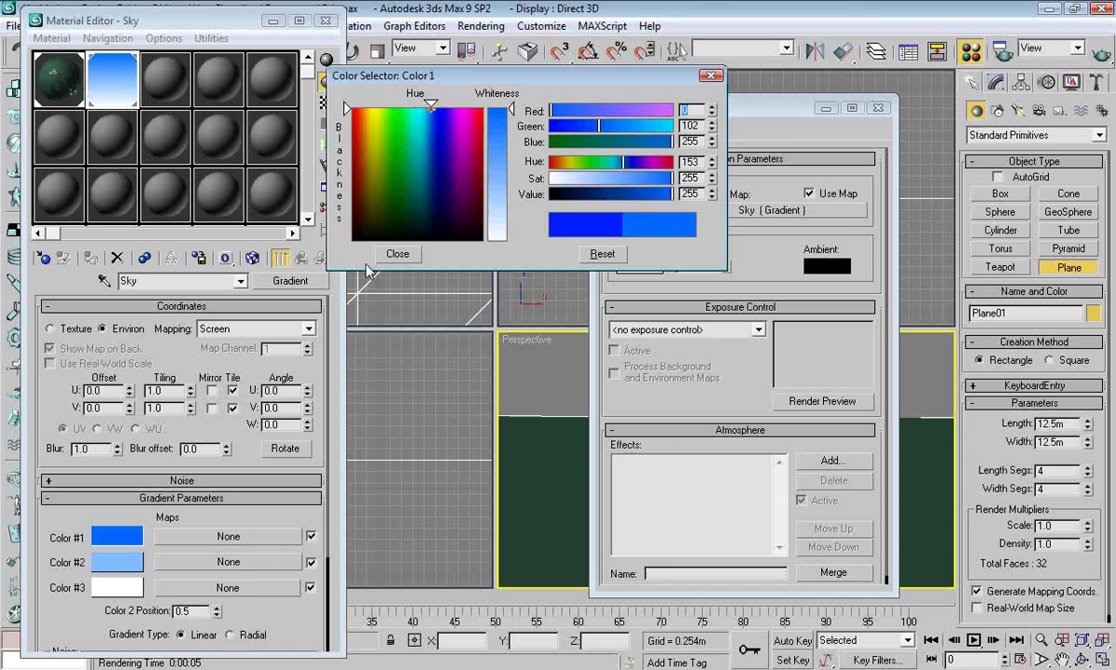
click(397, 253)
Step: Render the Perspective view to check the ocean with the Sky background, and close the rendered image
click(841, 110)
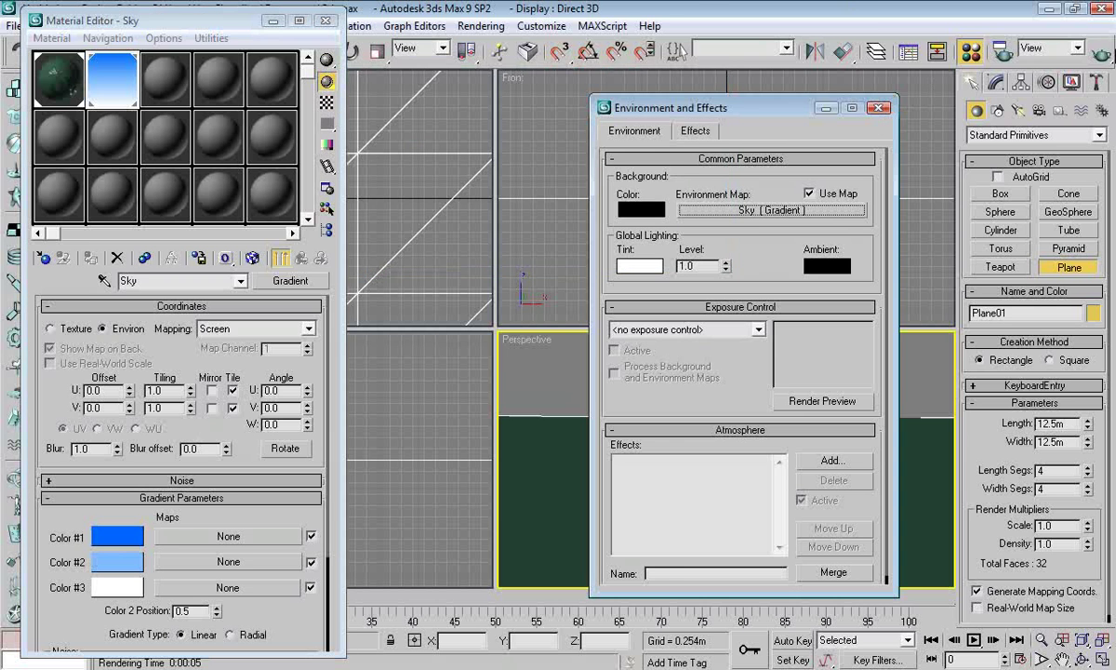
click(1107, 53)
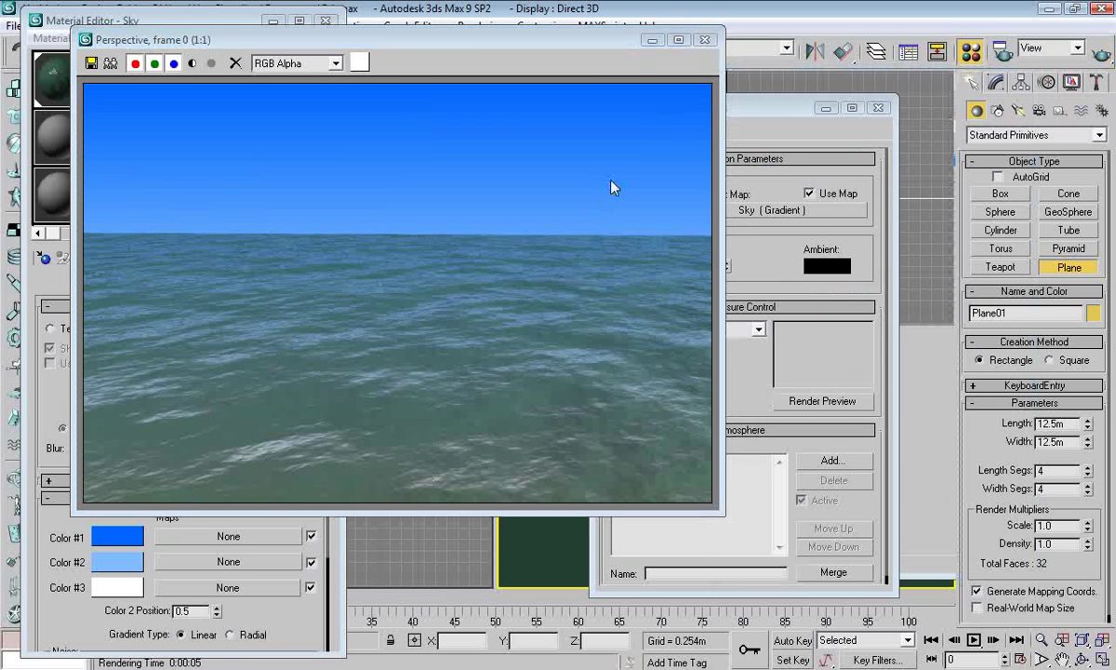
click(706, 41)
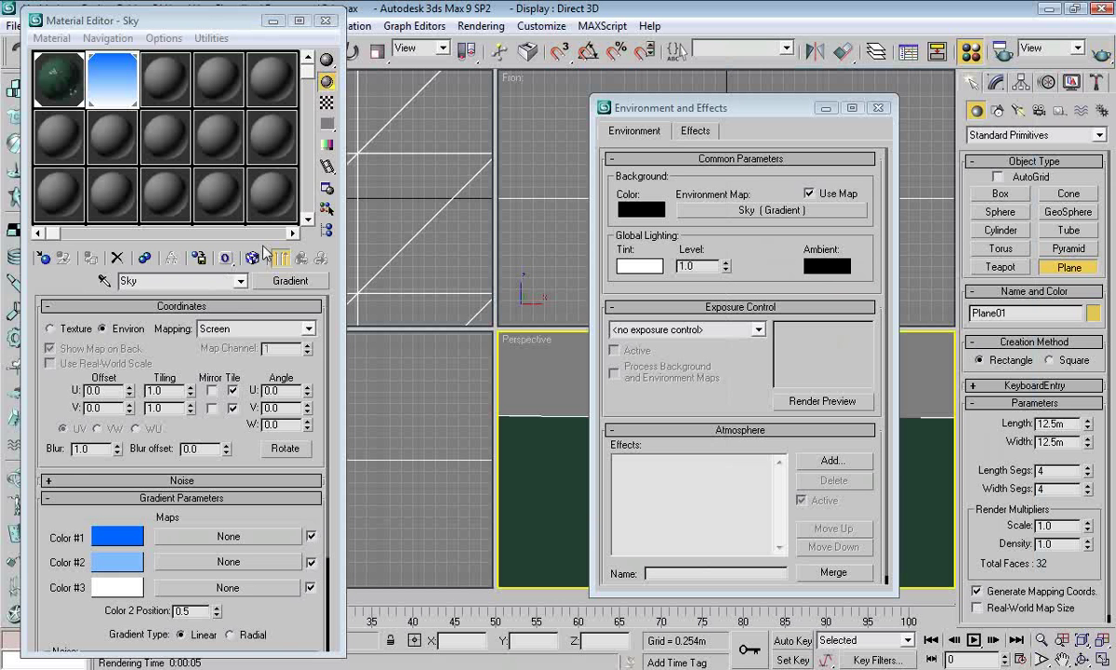
Step: Set the Largest wave size of the WaterSurface material's Ocean bump map to 0.25 m, and close the environment and material windows
click(77, 95)
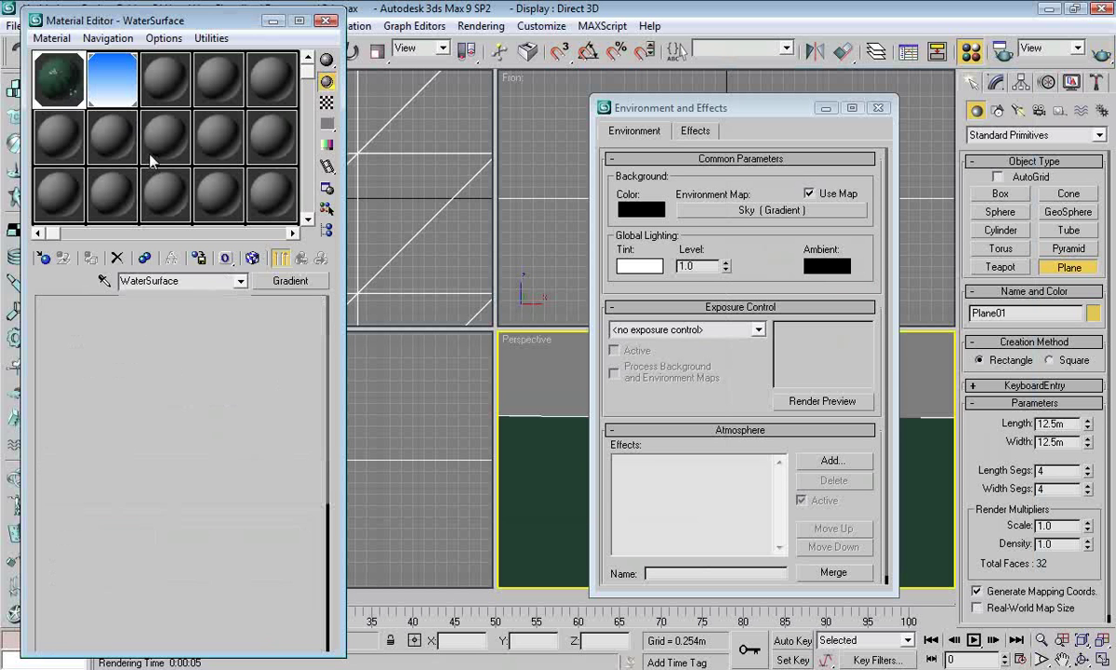
drag(269, 363, 249, 65)
drag(186, 567, 182, 485)
scroll(181, 479, down, 2)
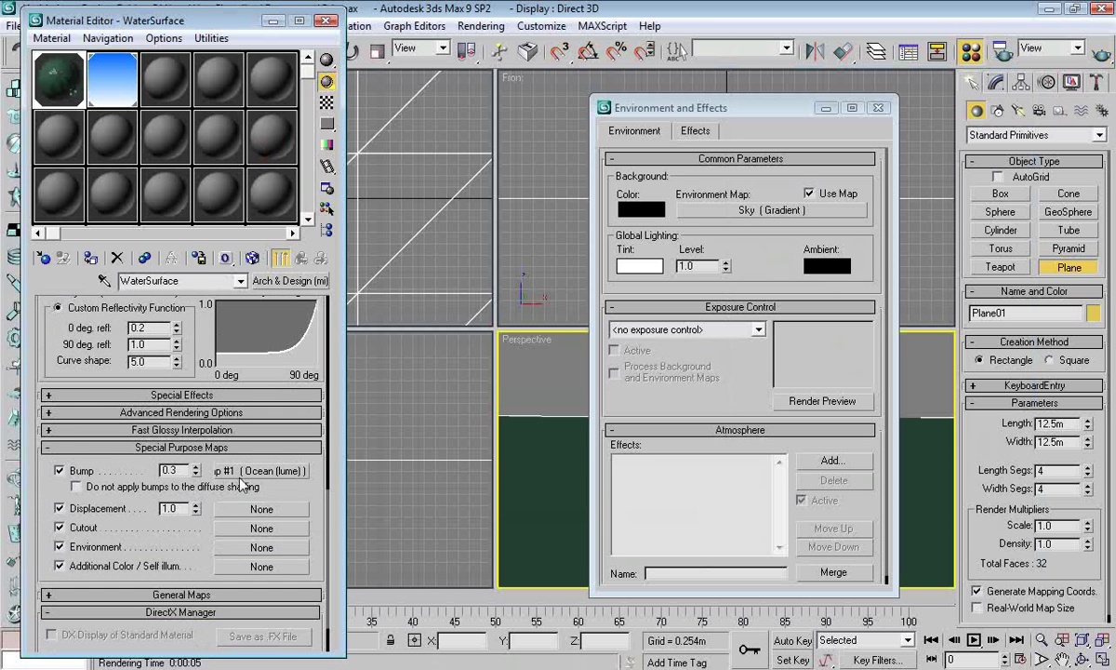
click(253, 450)
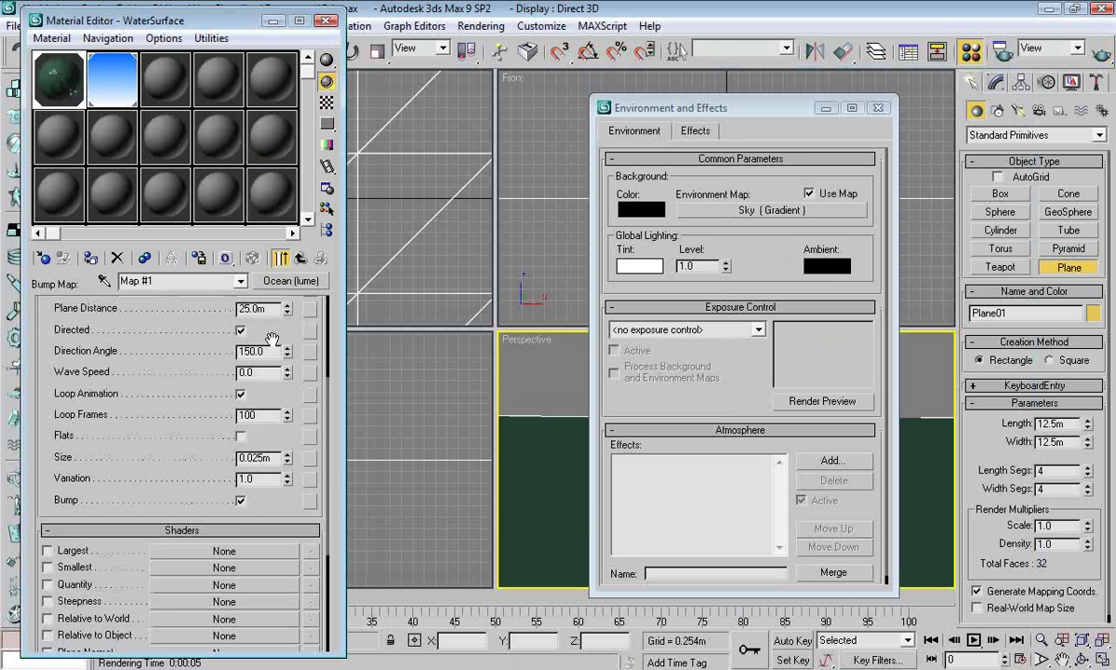
scroll(279, 372, up, 3)
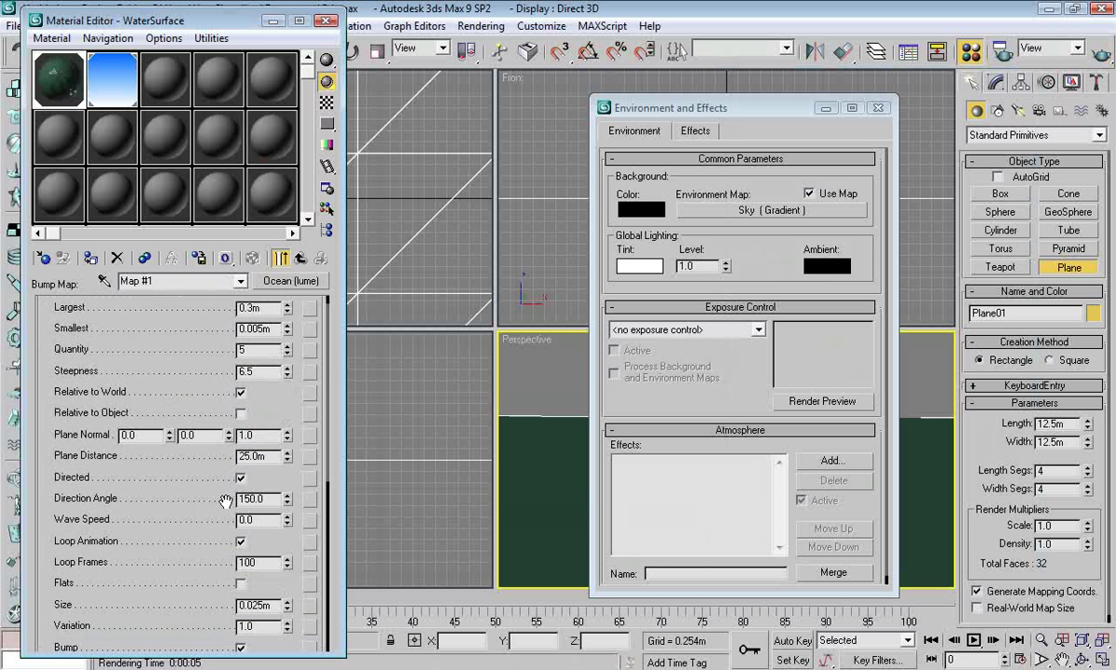
double_click(251, 308)
click(877, 107)
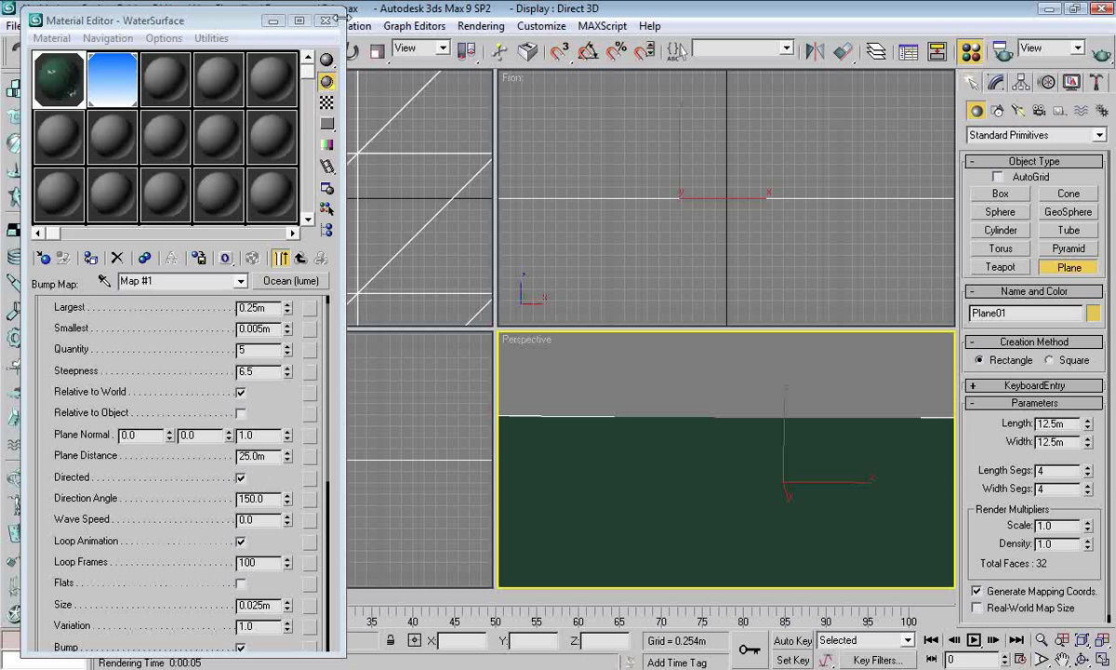
click(326, 20)
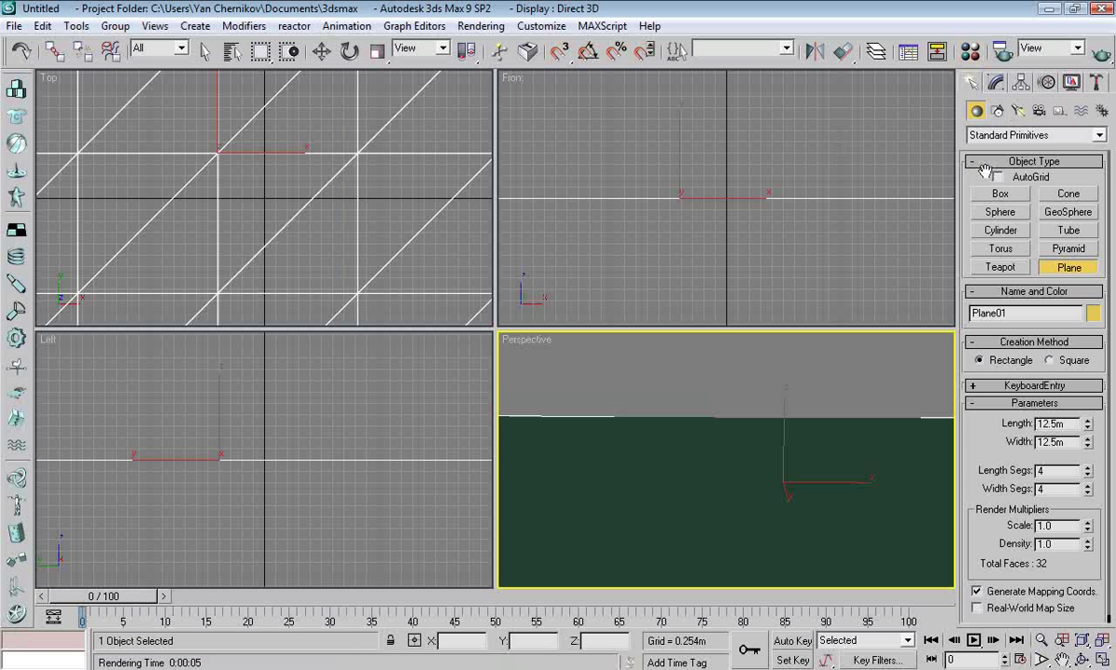
Step: Create a standard Omni light just above the ocean horizon in the Perspective view
click(1019, 111)
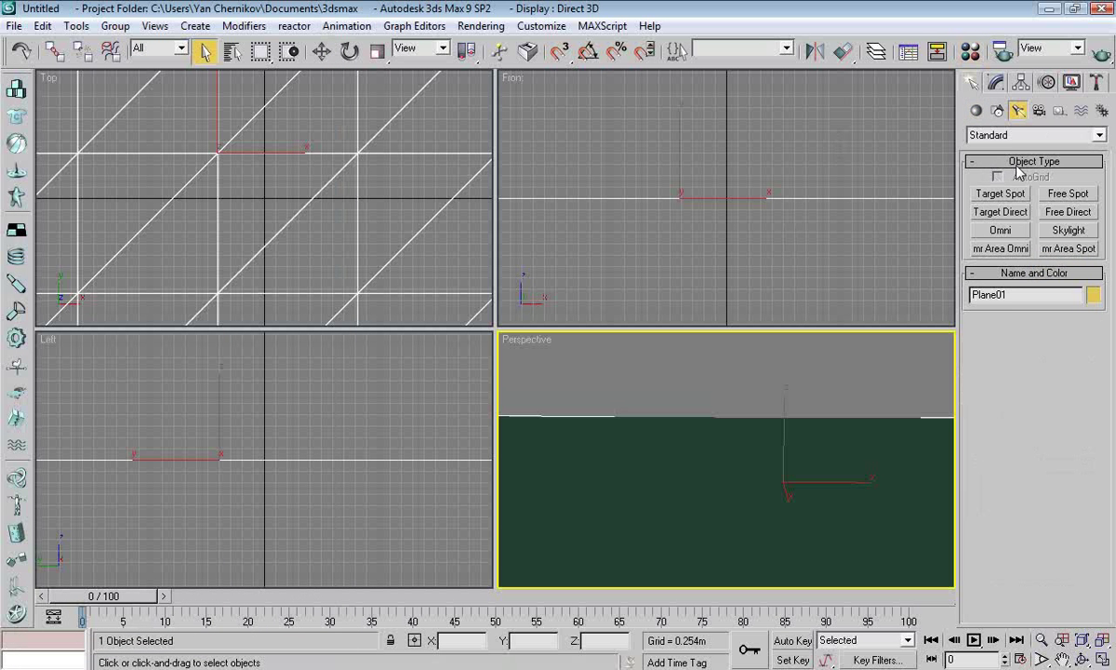
click(1003, 232)
drag(723, 398, 660, 384)
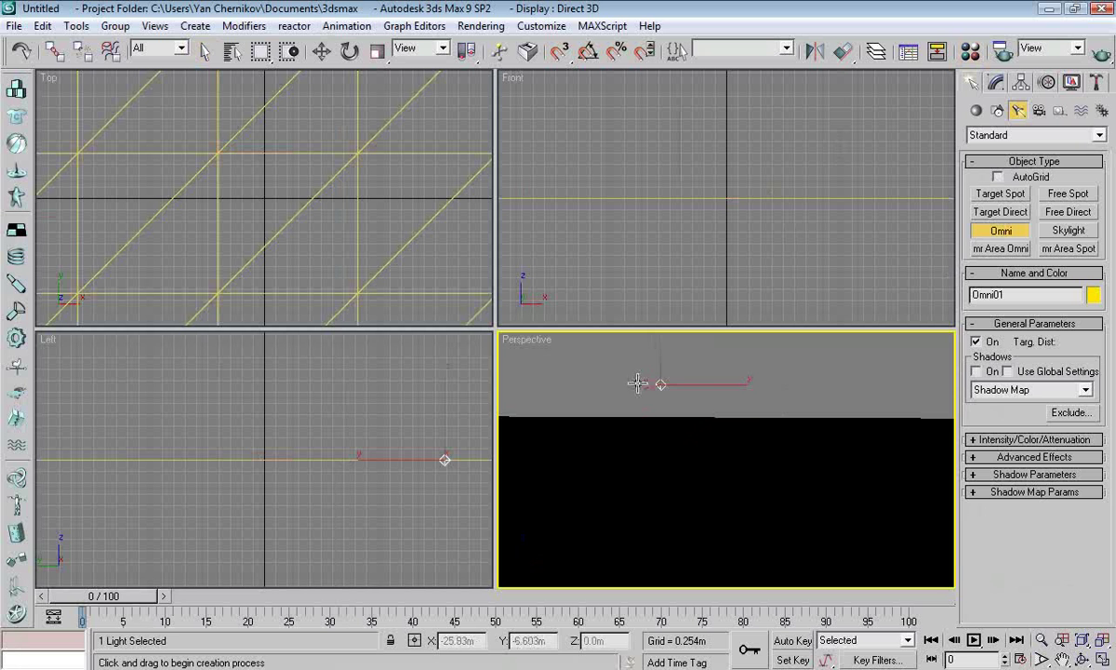
Step: Move the omni light in the Left view to about 1 m above the ocean plane
right_click(338, 425)
scroll(354, 416, down, 2)
key(w)
drag(391, 424, 395, 391)
drag(432, 428, 441, 428)
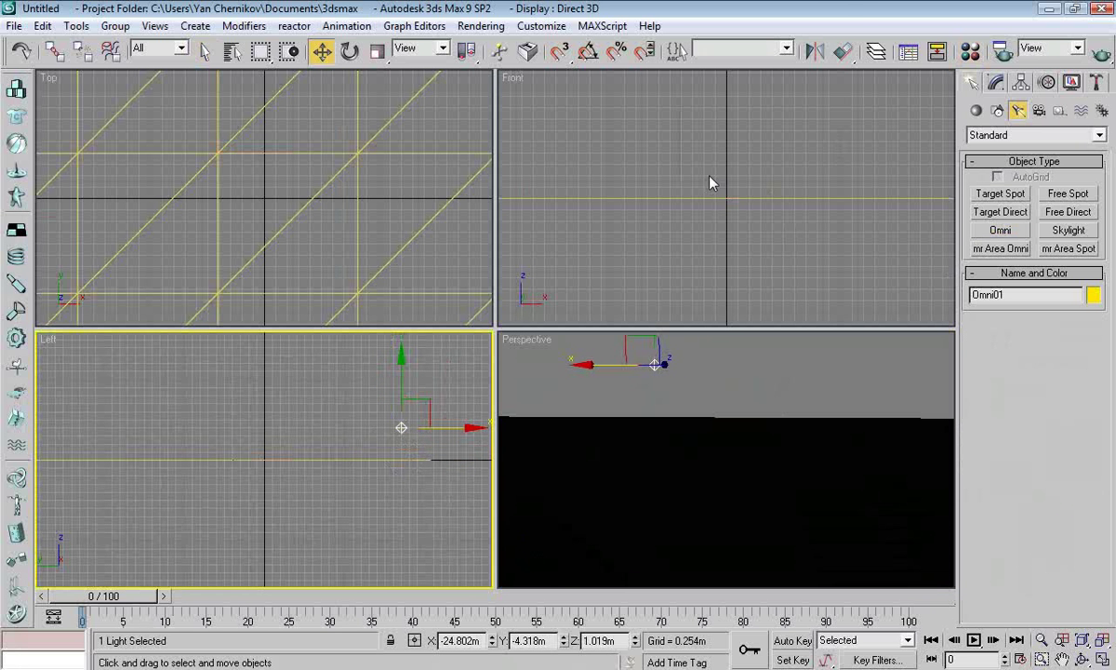
Step: Move the omni light in the Top view over the plane's left part, at about X -5.04 m, Y -0.12 m
scroll(724, 143, down, 5)
right_click(437, 217)
scroll(437, 217, down, 6)
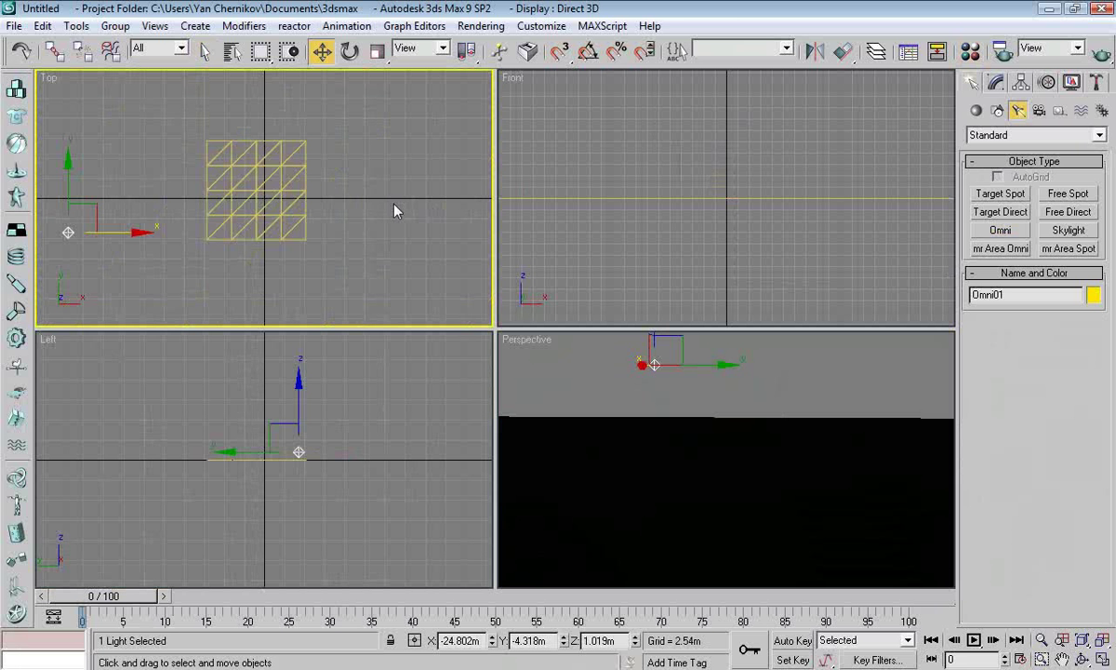
drag(80, 223, 224, 199)
Step: Render the Perspective view, examine the light's reflections on the waves up close, and close the rendered image
right_click(744, 348)
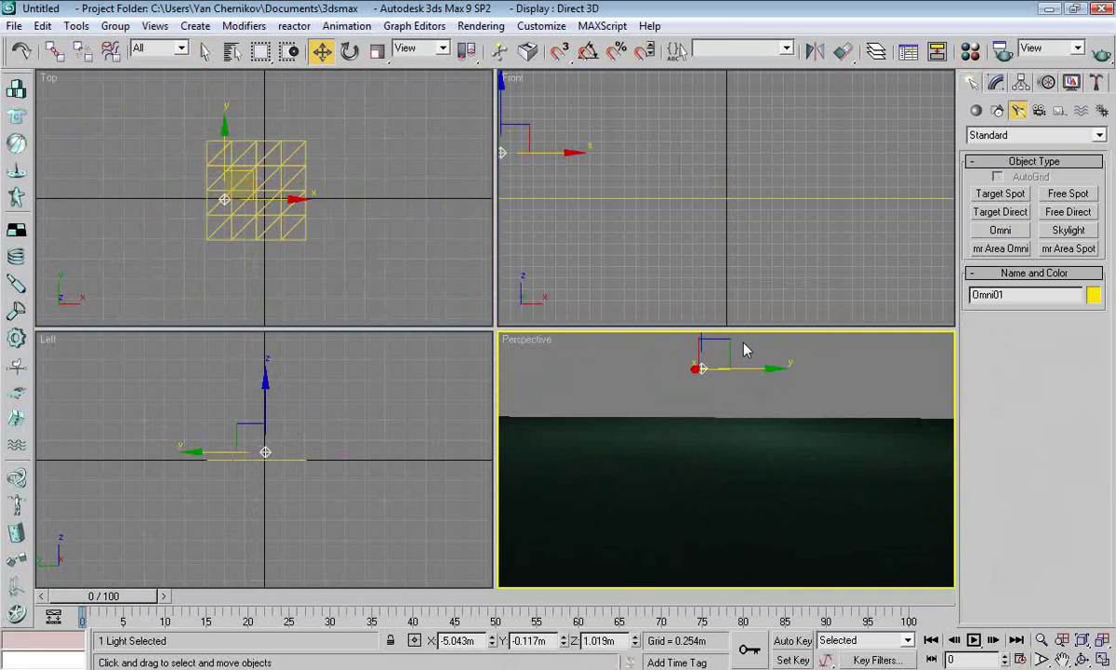
click(1103, 53)
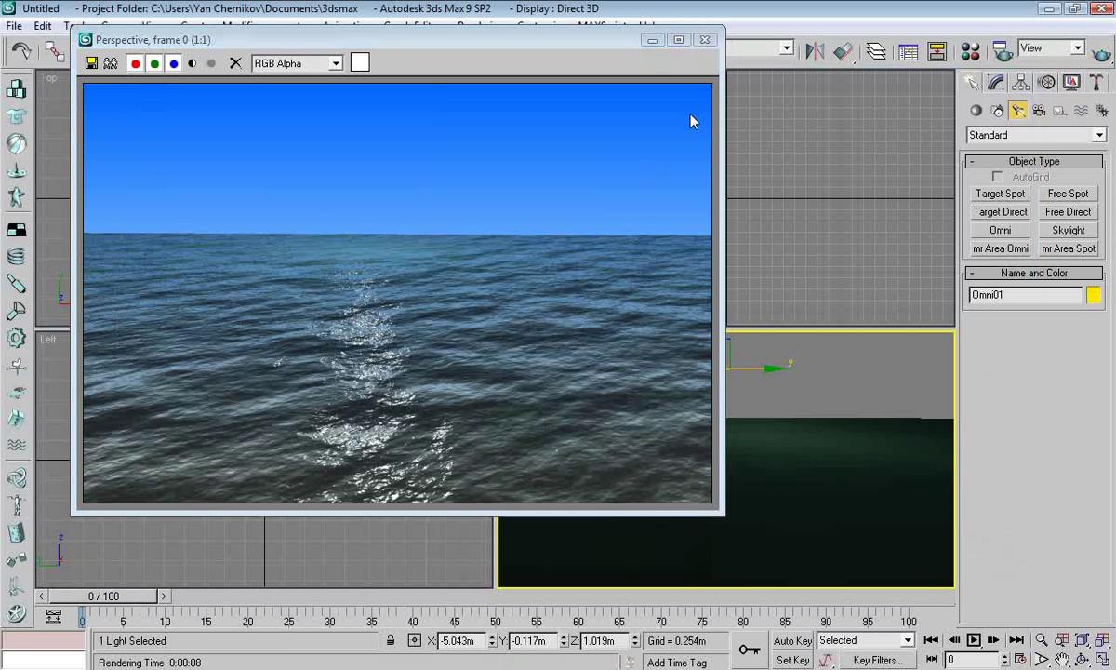
scroll(346, 363, up, 3)
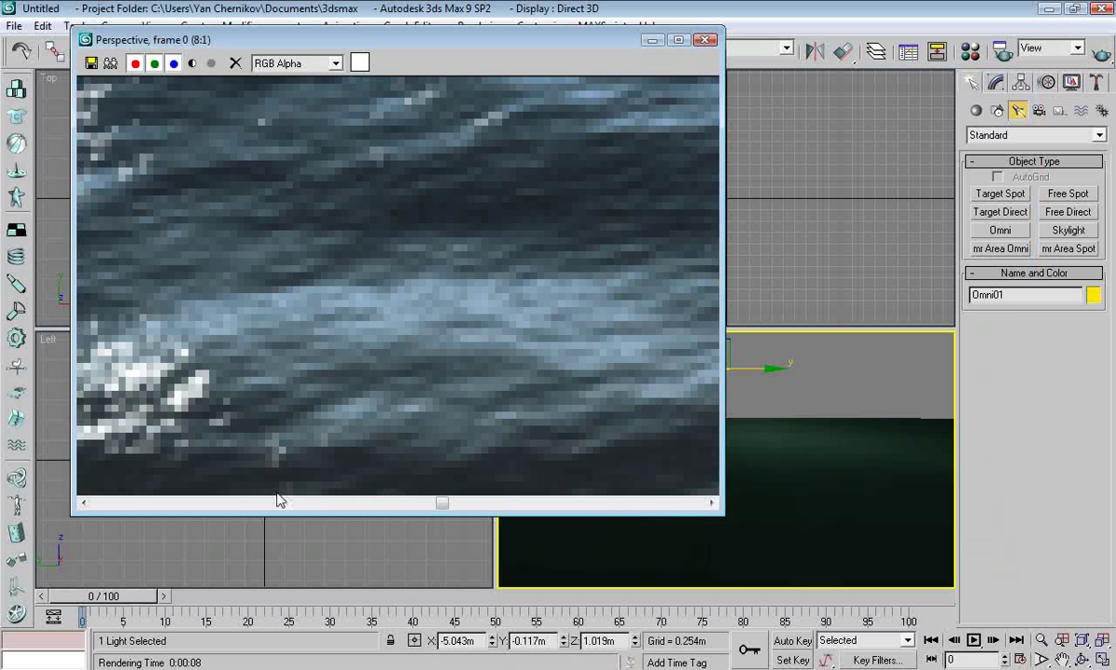
scroll(408, 273, down, 3)
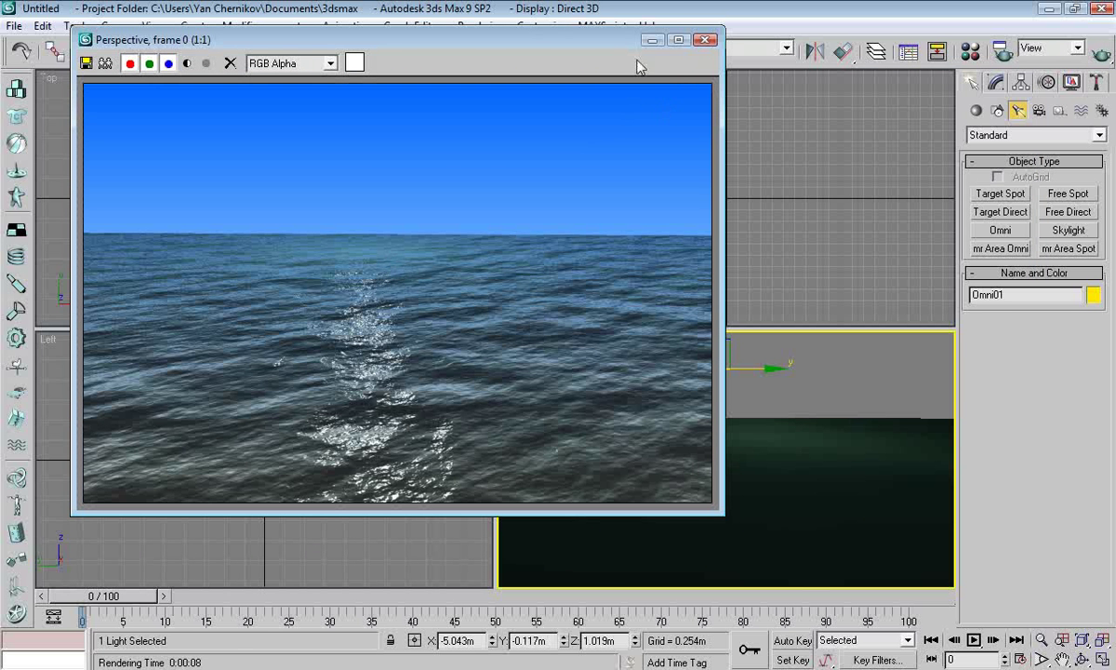
click(705, 40)
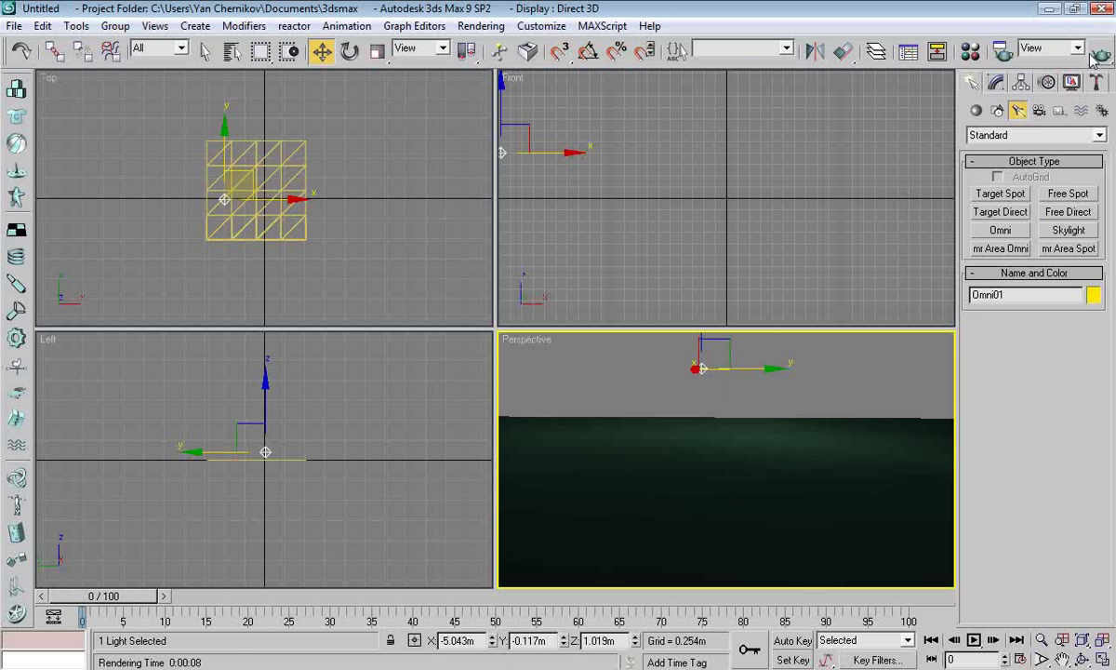
Step: Set the Ocean bump map's Wave Speed to 5 and close the material settings
click(970, 52)
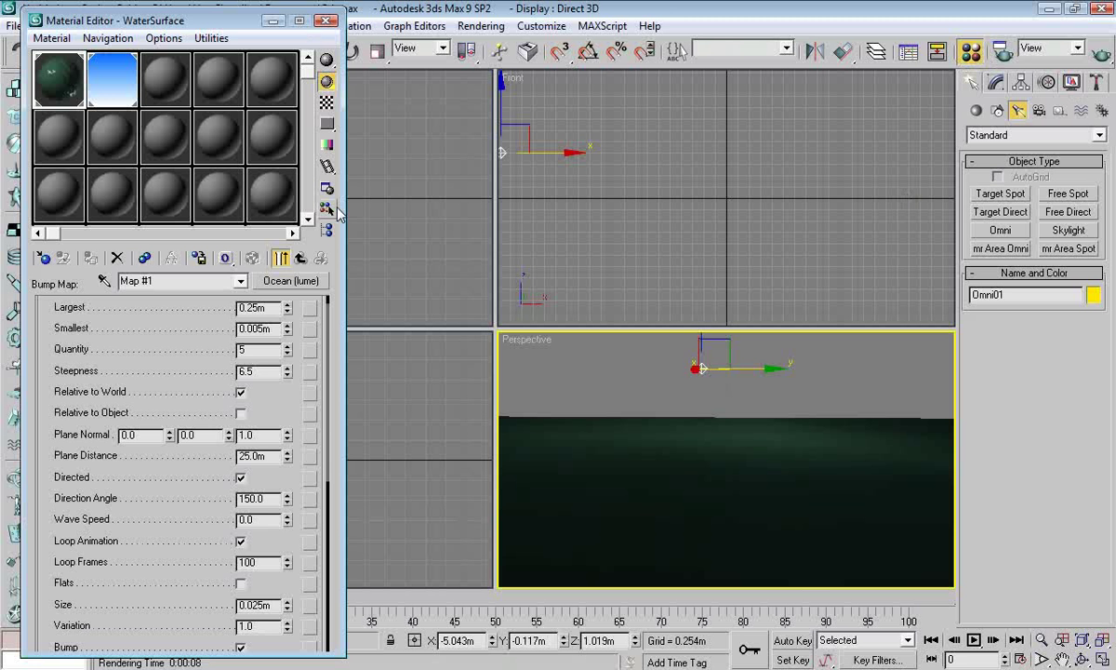
drag(289, 401, 272, 326)
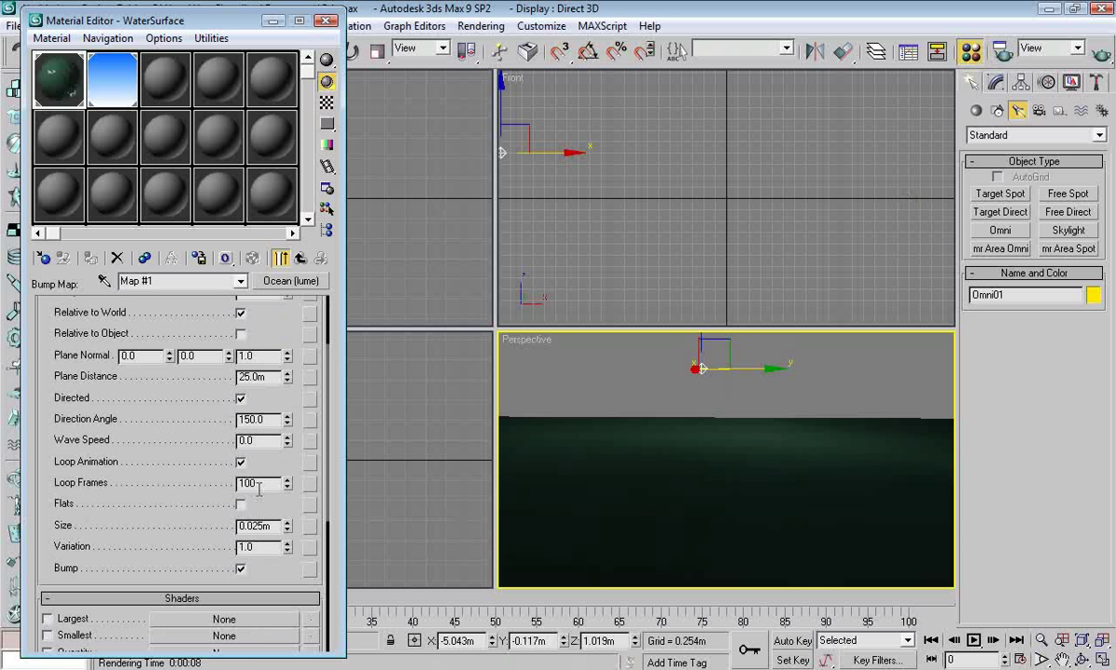
key(Tab)
text(5)
key(Return)
click(325, 20)
Step: Render the Perspective view at frame 60 to check the wave motion, close the image and return to frame 0
drag(130, 596, 574, 595)
click(1102, 51)
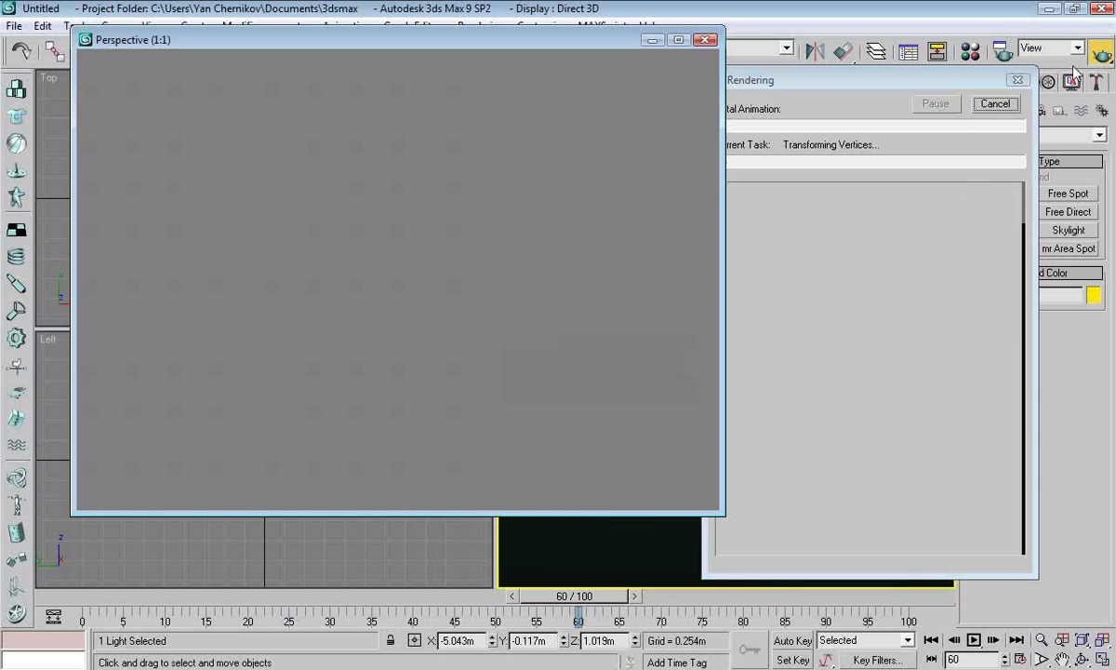
click(705, 40)
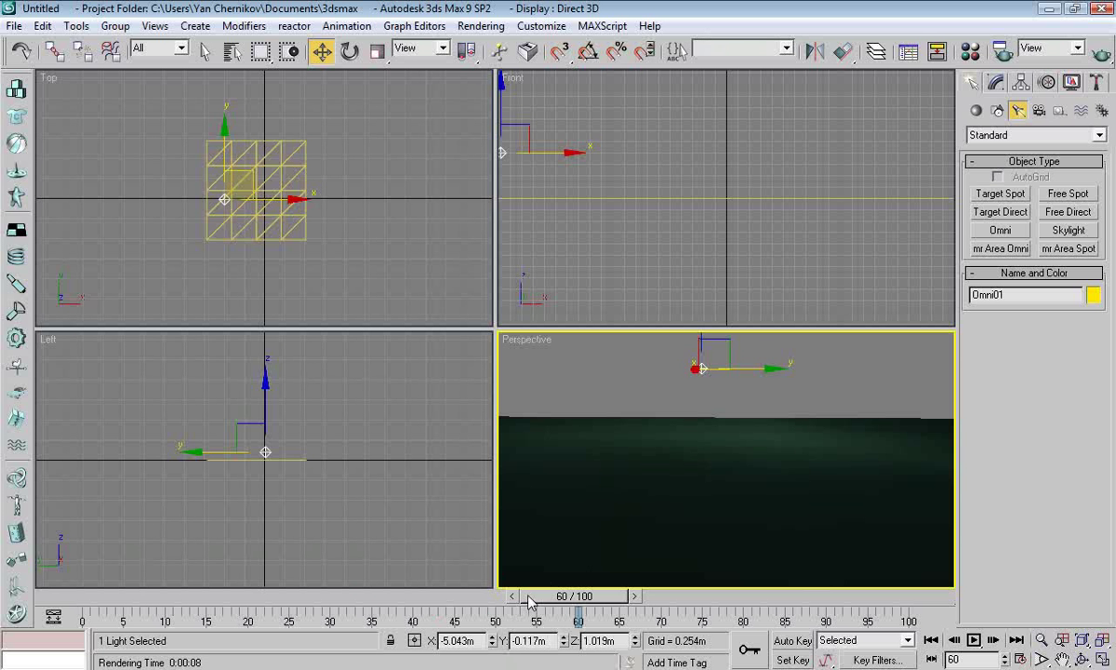
drag(532, 599, 46, 600)
key(w)
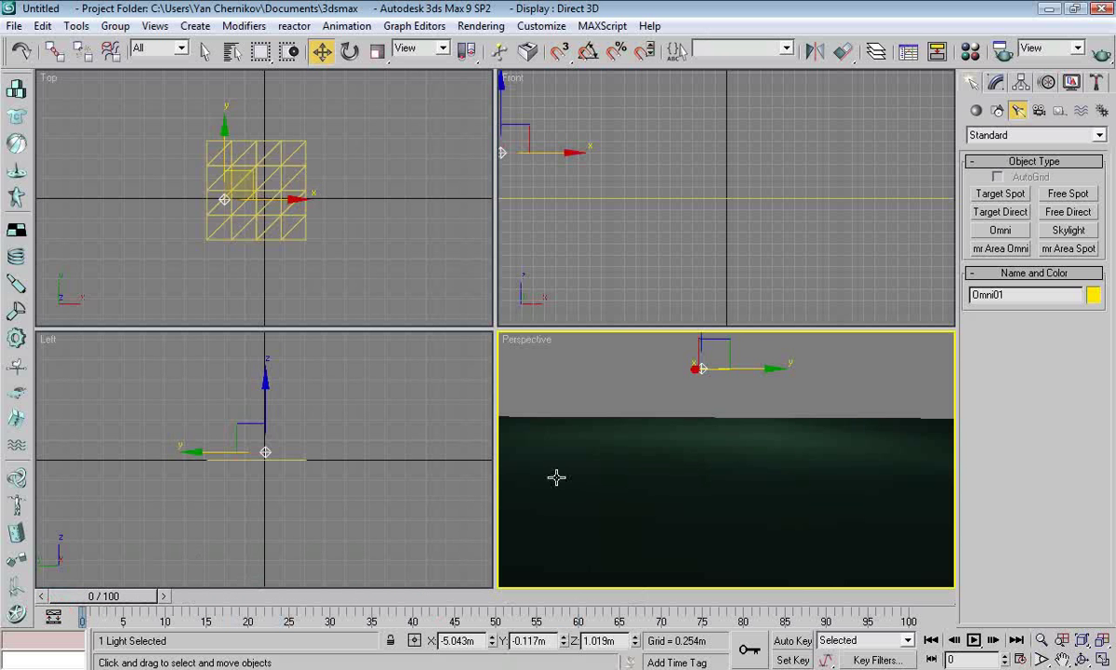
Step: Reopen the material settings and set the Ocean bump map's Wave Speed back to 0
key(m)
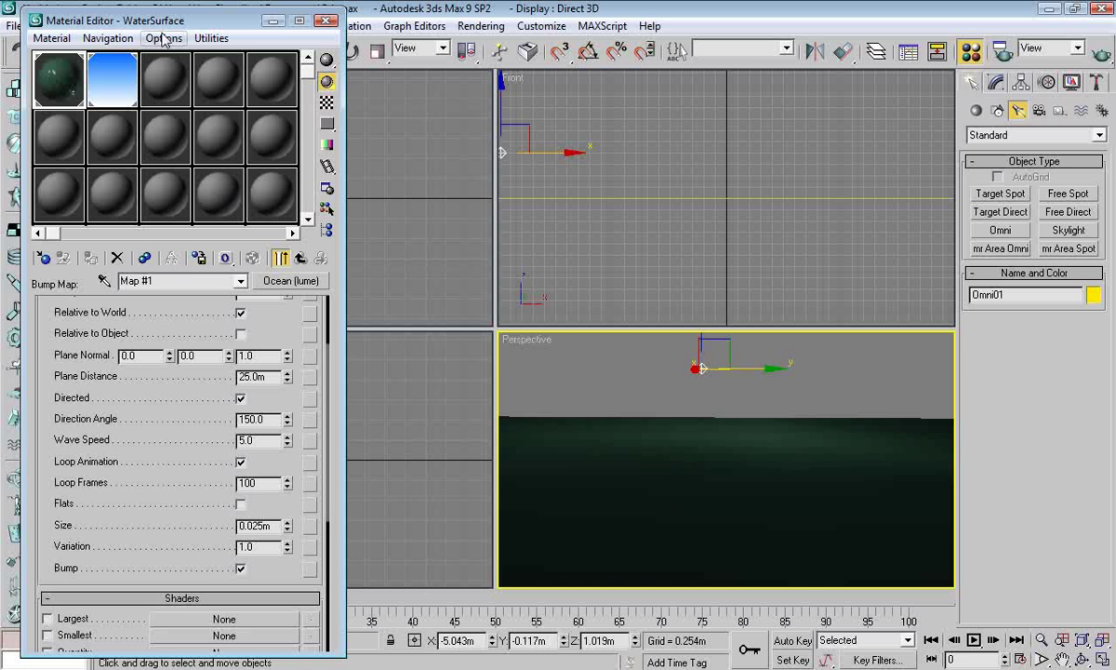
drag(102, 19, 115, 12)
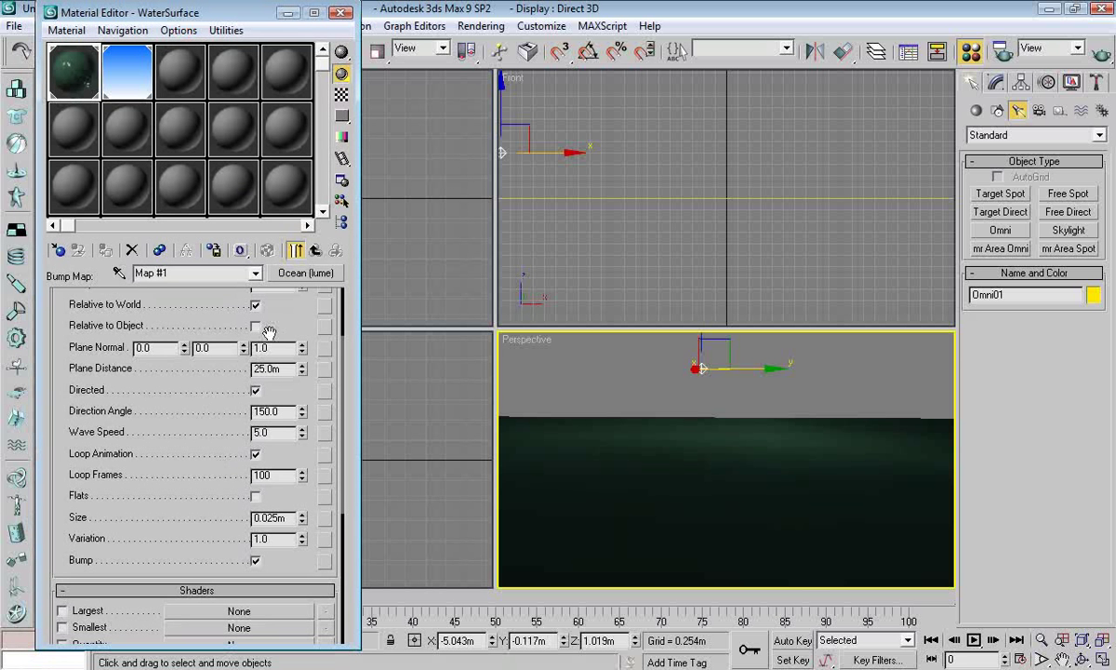
double_click(268, 433)
text(0)
Step: Try a Steepness of 250 on the Ocean bump map, test-render the Perspective view and close the image
scroll(284, 419, down, 6)
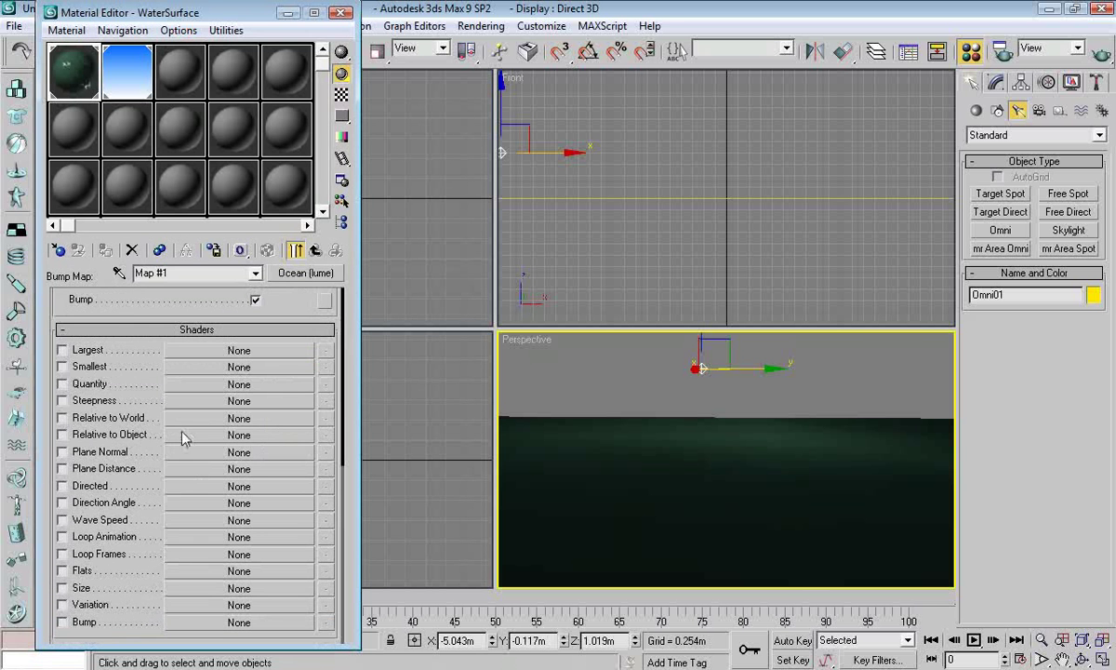
scroll(199, 426, up, 6)
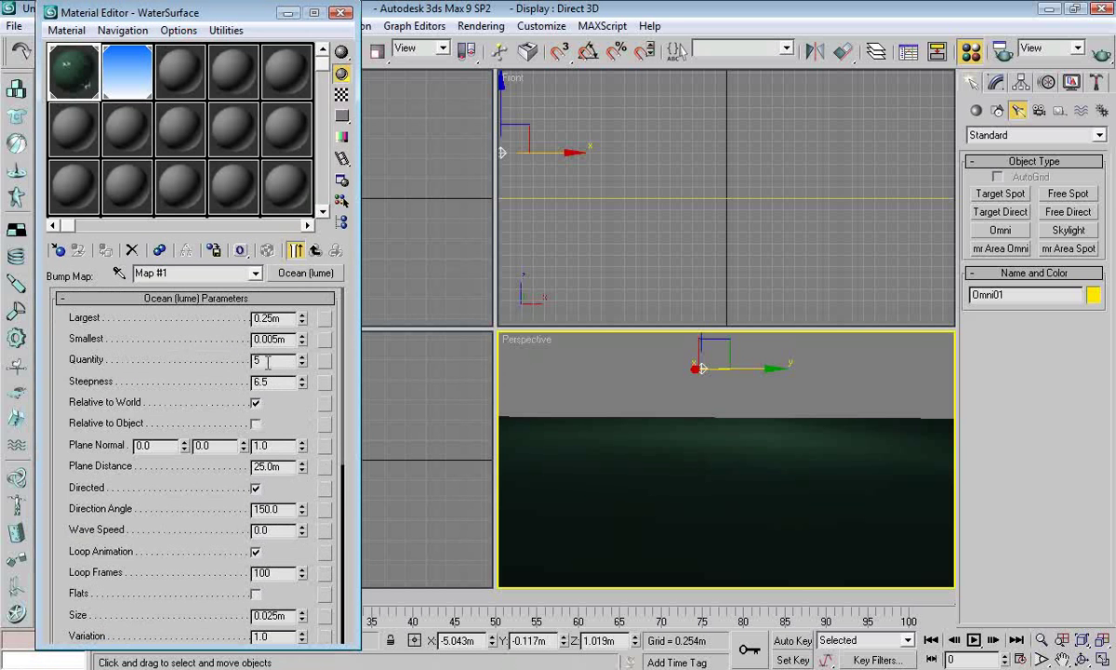
drag(279, 444, 291, 364)
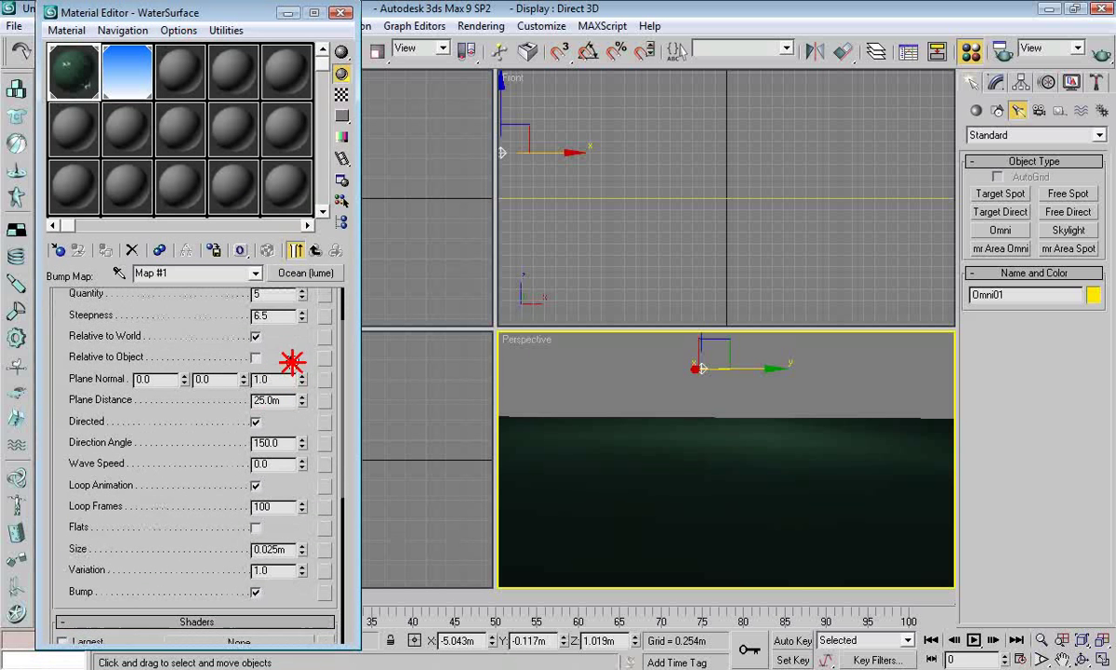
double_click(287, 314)
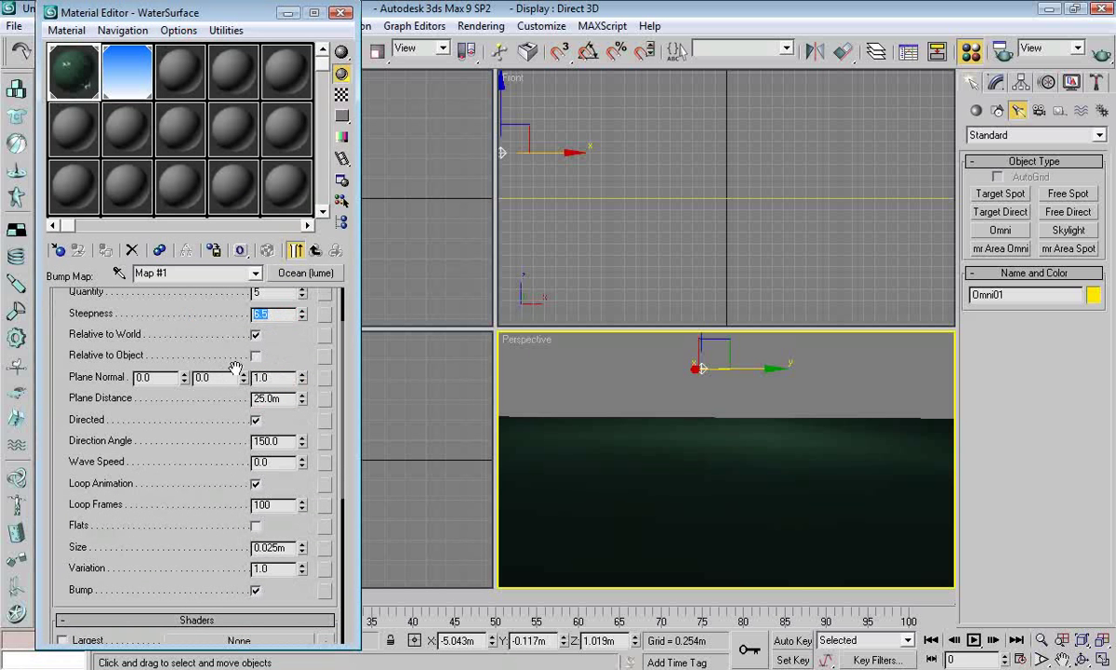
text(12)
key(Return)
text(250)
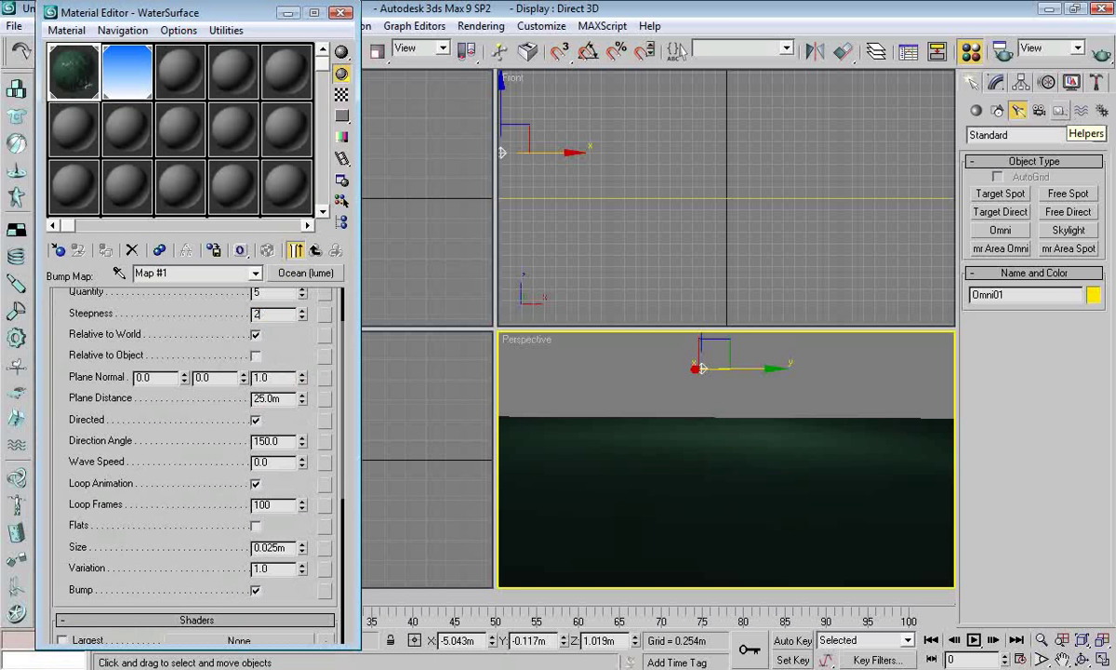
key(Return)
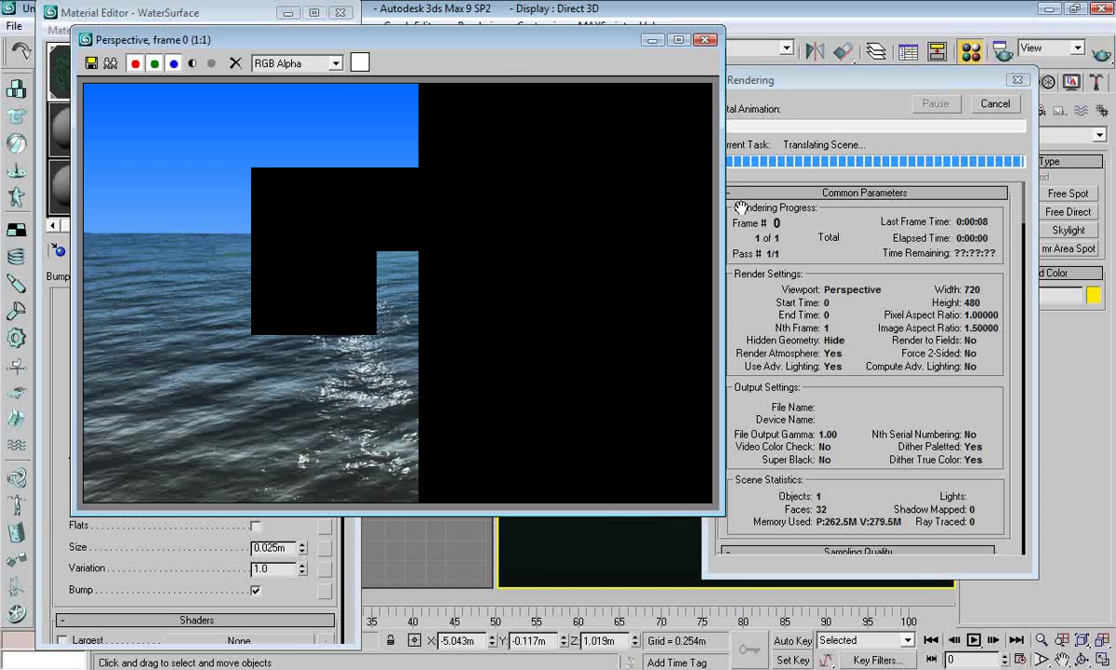
click(1099, 51)
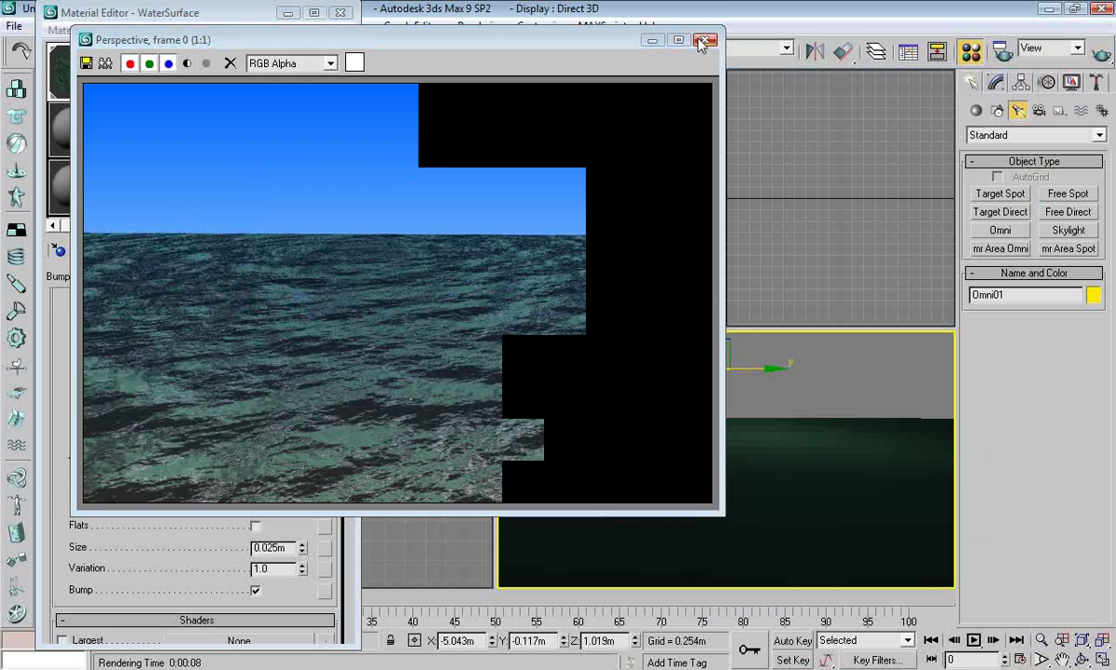
click(705, 40)
Step: Set the Ocean bump map's Steepness to 7.5, render the Perspective view to check the waves, and put the image away
drag(272, 342, 279, 365)
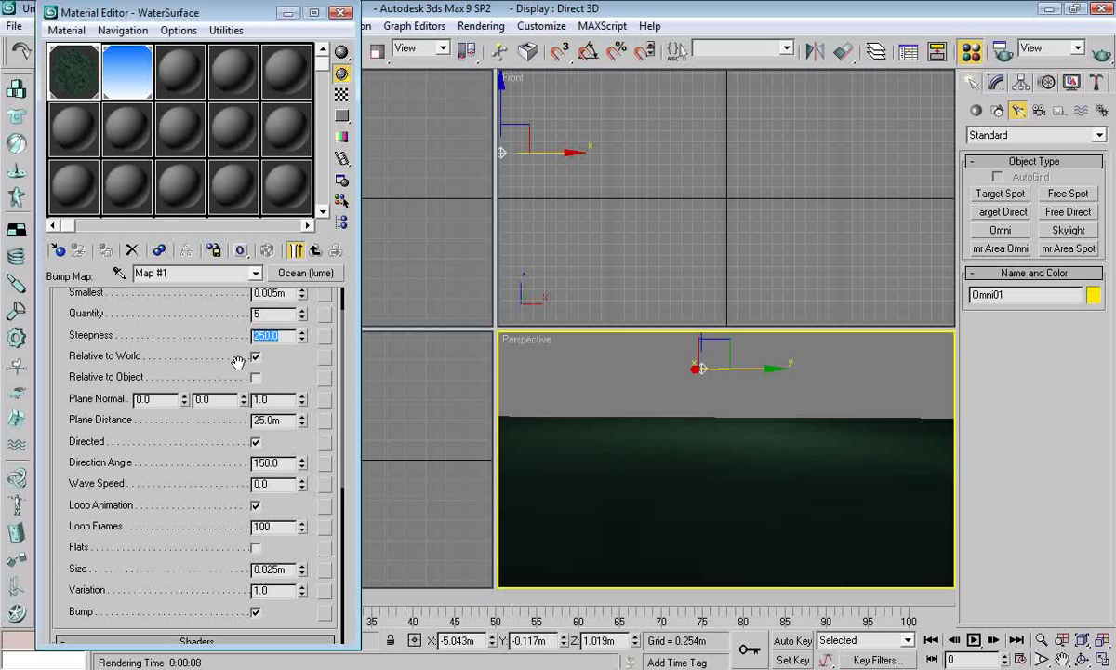
key(7)
key(5)
key(period)
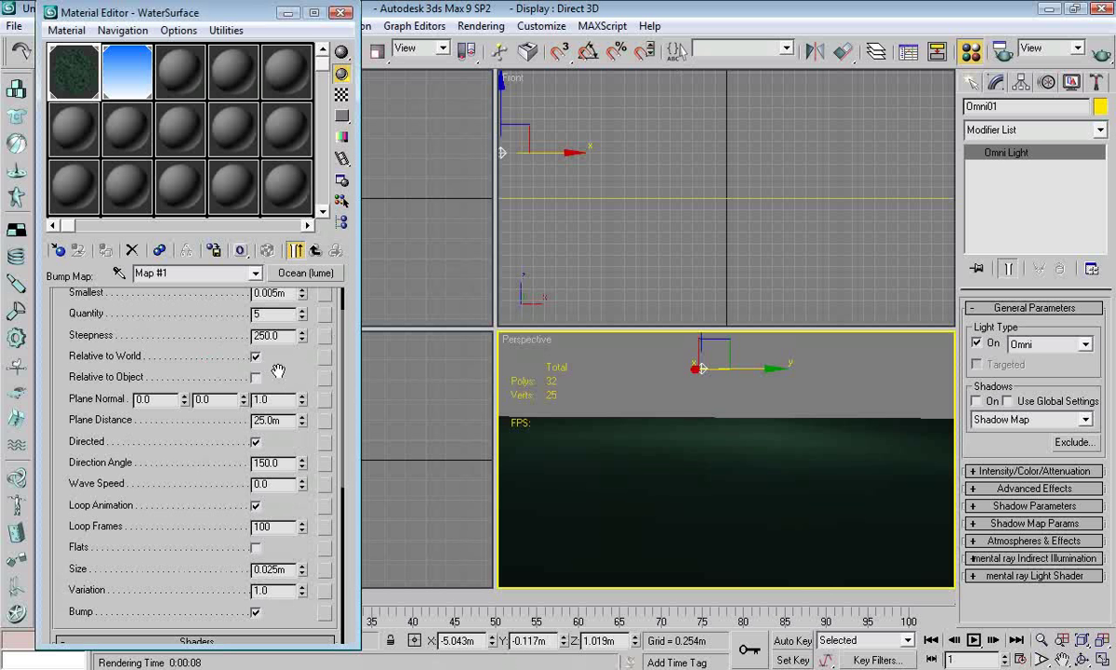
double_click(284, 336)
text(7.5)
key(Return)
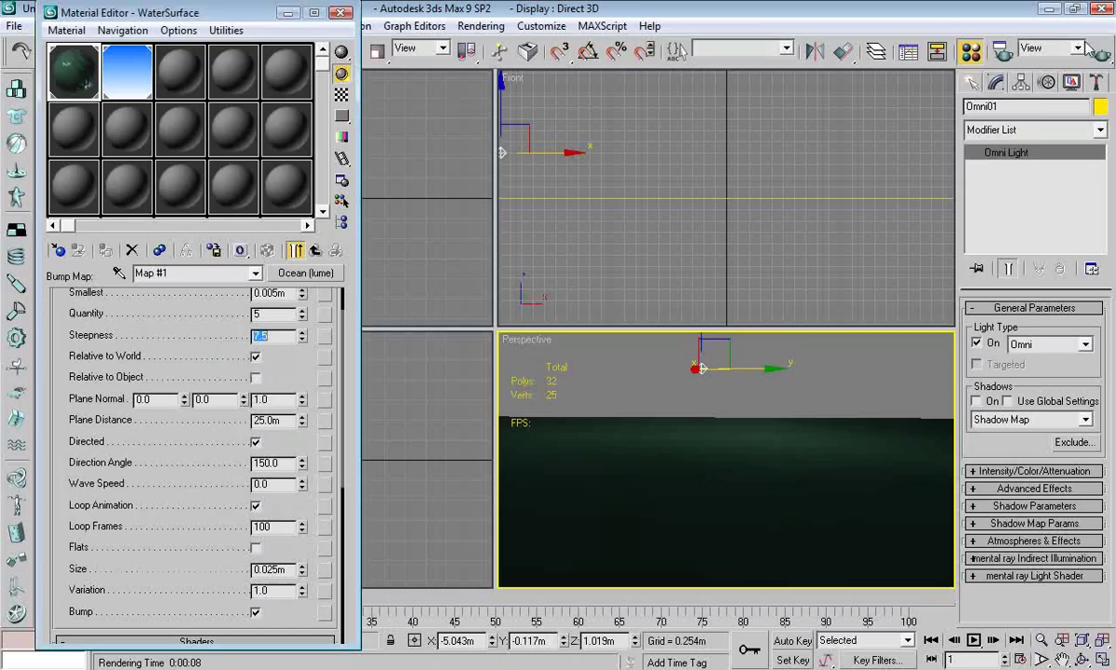
key(shift+q)
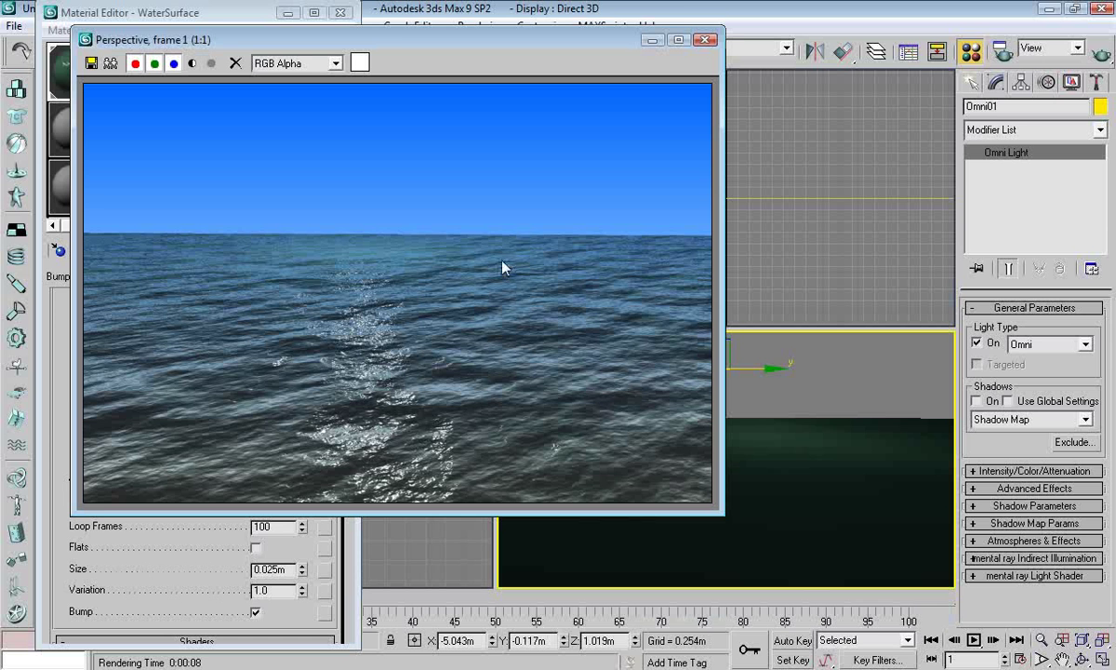
click(652, 40)
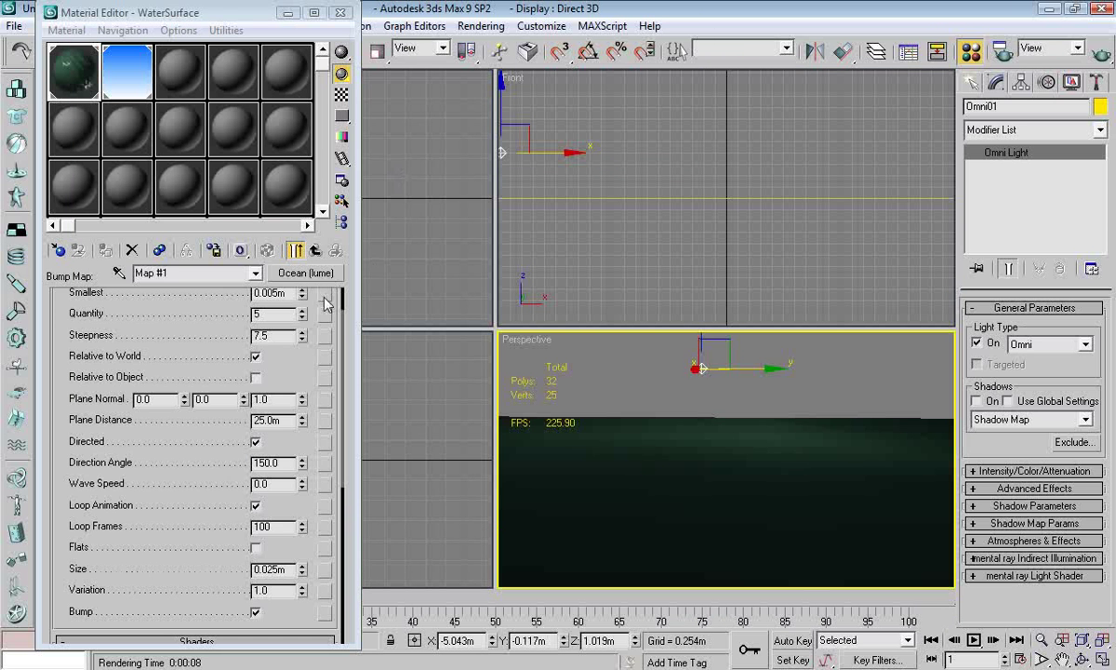
Step: Return to the WaterSurface material's main parameters, try a blue-teal diffuse colour, test-render the Perspective view and close the image
click(314, 250)
scroll(296, 369, up, 10)
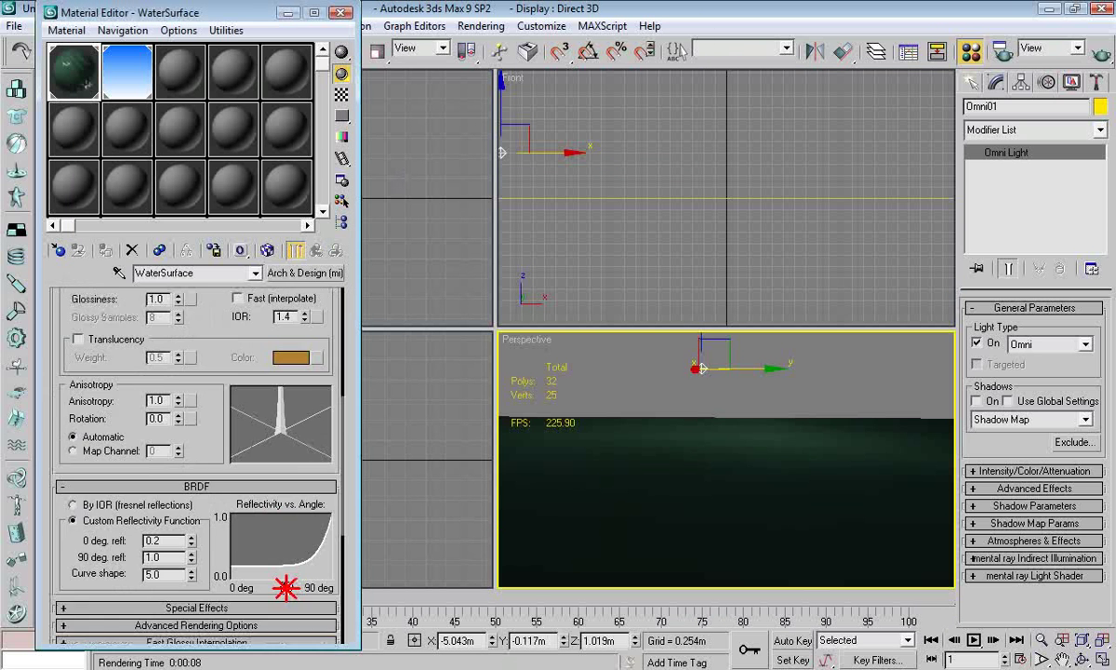
click(296, 409)
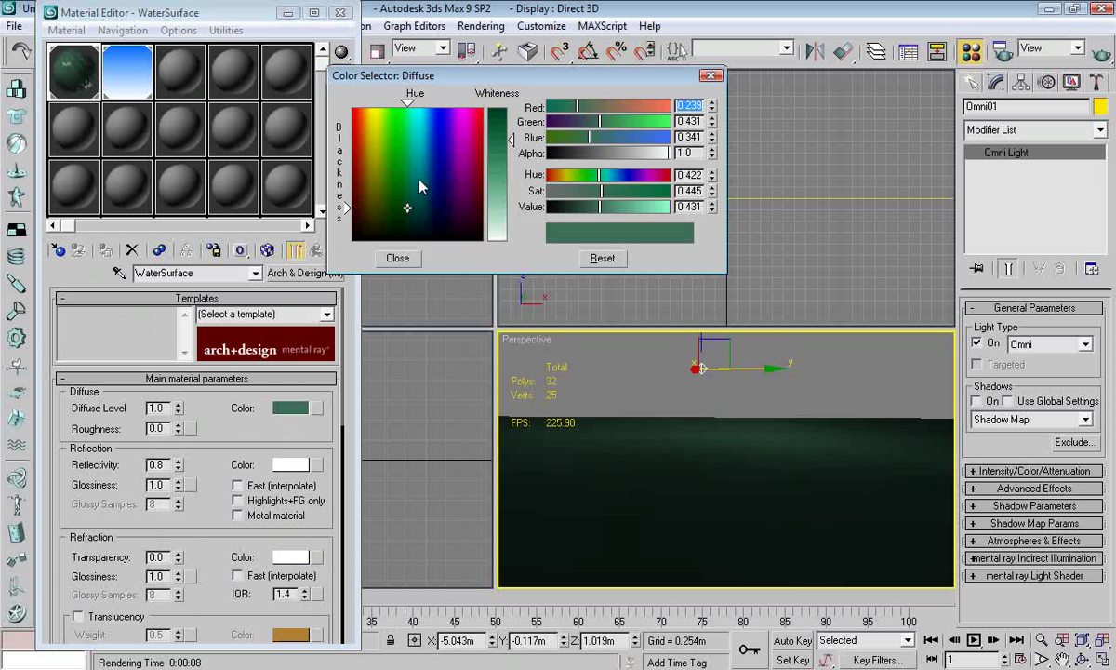
mouse_move(421, 180)
mouse_down()
mouse_move(425, 189)
mouse_move(433, 177)
mouse_move(422, 191)
mouse_move(388, 189)
mouse_move(417, 191)
mouse_up()
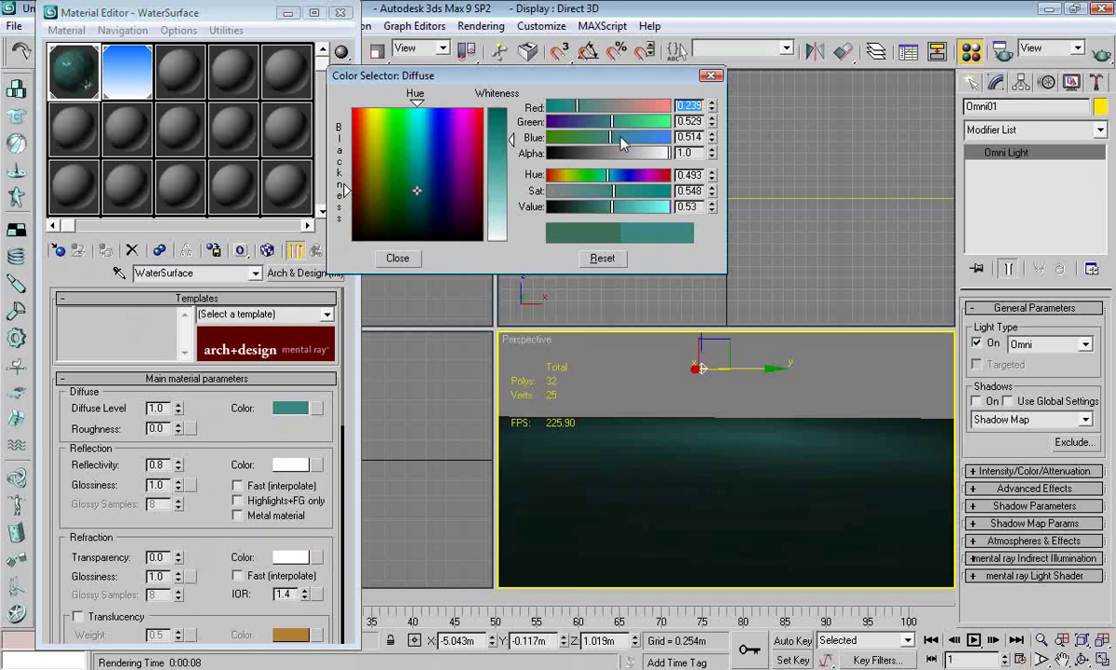
click(623, 138)
click(398, 259)
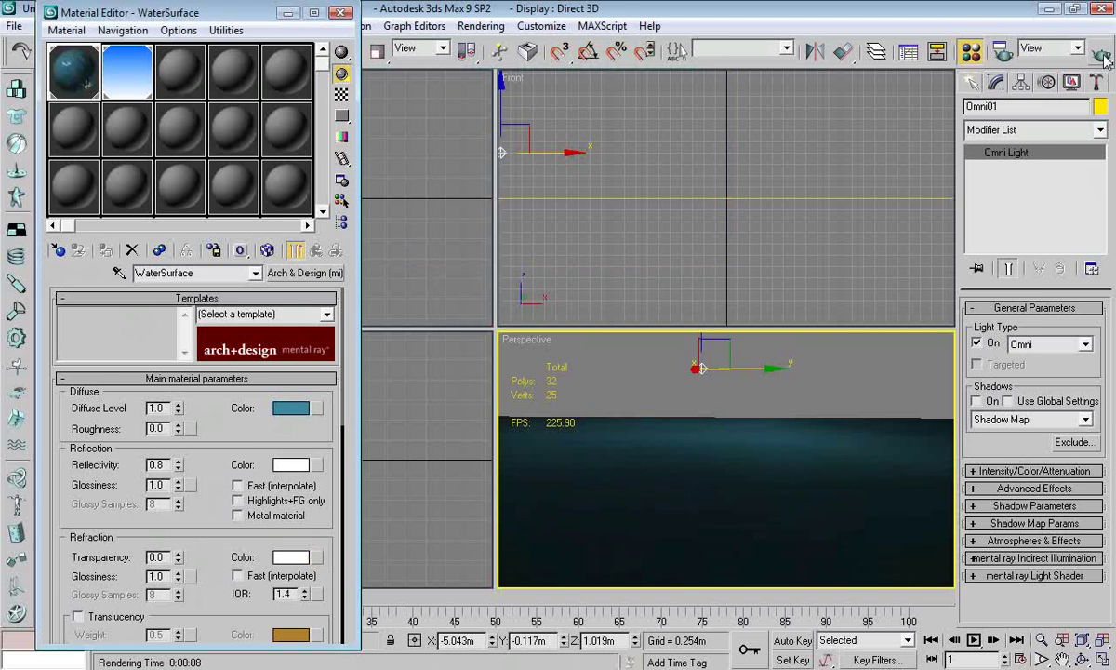
key(shift+q)
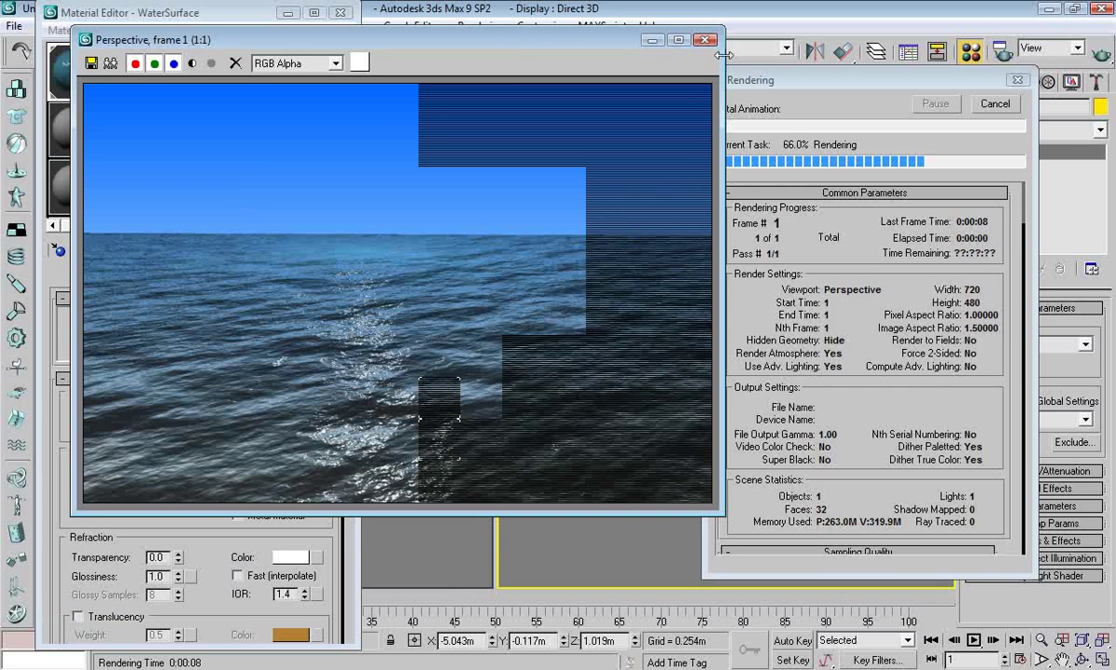
click(709, 42)
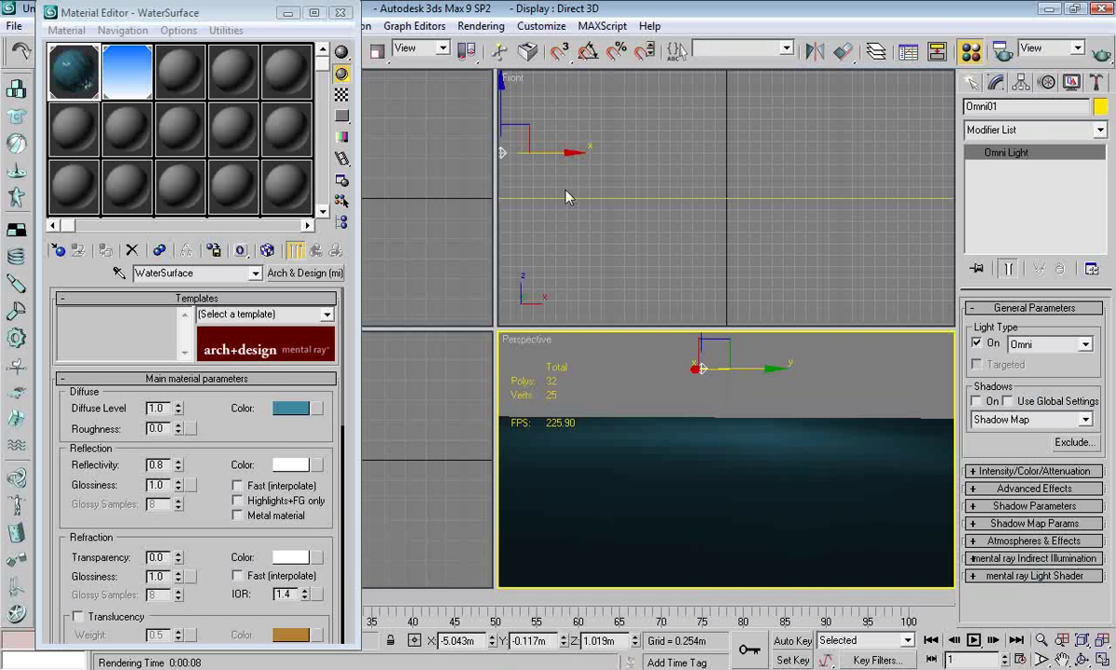
Step: Try a pure red diffuse colour on the WaterSurface material, start a test render of the Perspective view and cancel it
click(283, 414)
drag(409, 168, 352, 107)
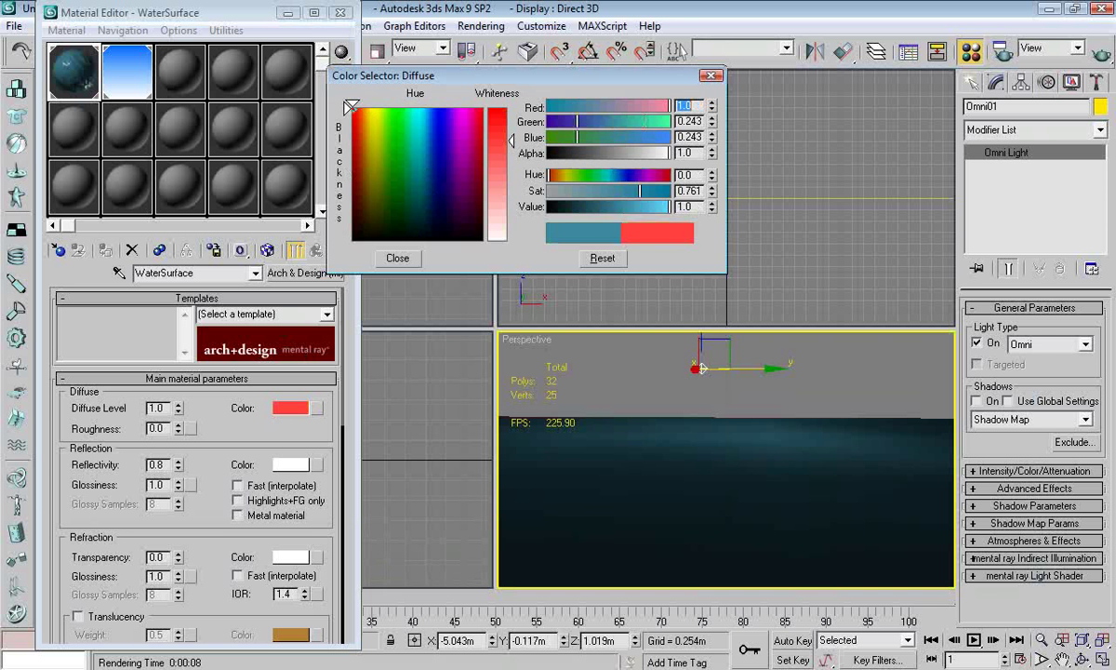
drag(507, 141, 508, 131)
click(398, 258)
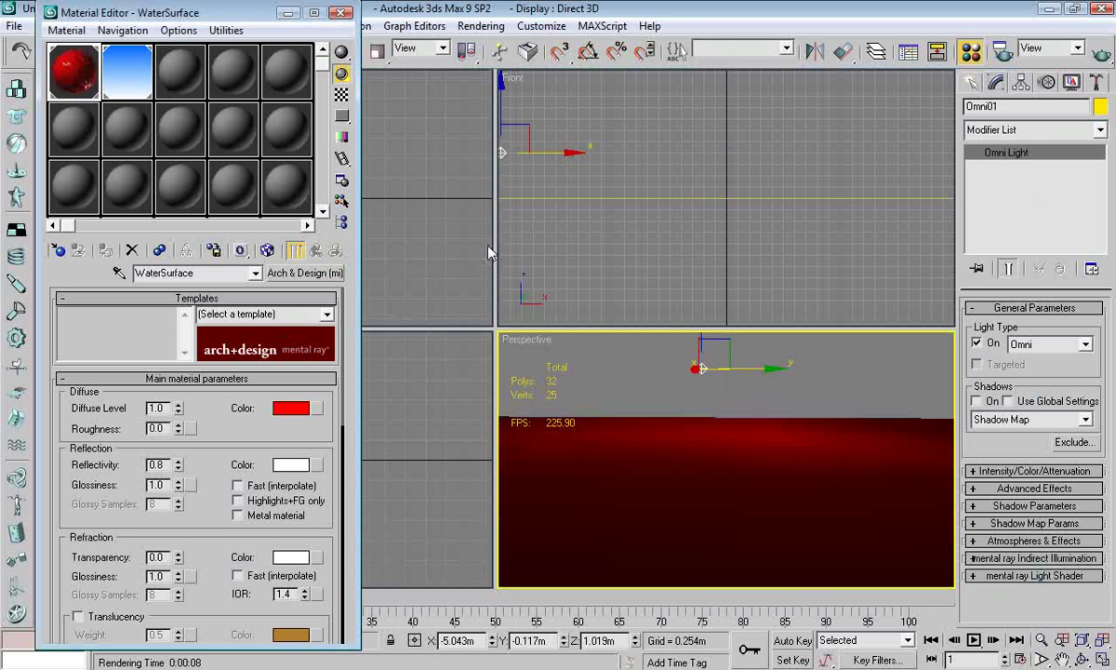
click(1100, 52)
click(709, 42)
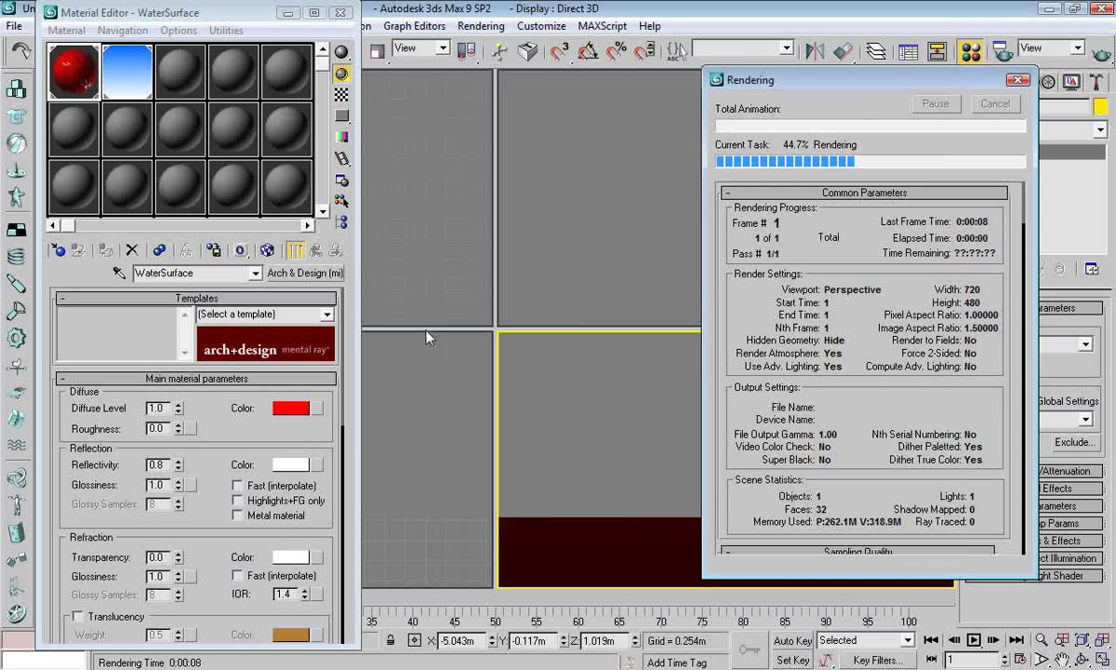
click(994, 103)
Step: Set the WaterSurface diffuse colour to teal with red 0.204, green 0.619 and blue 0.608
click(296, 408)
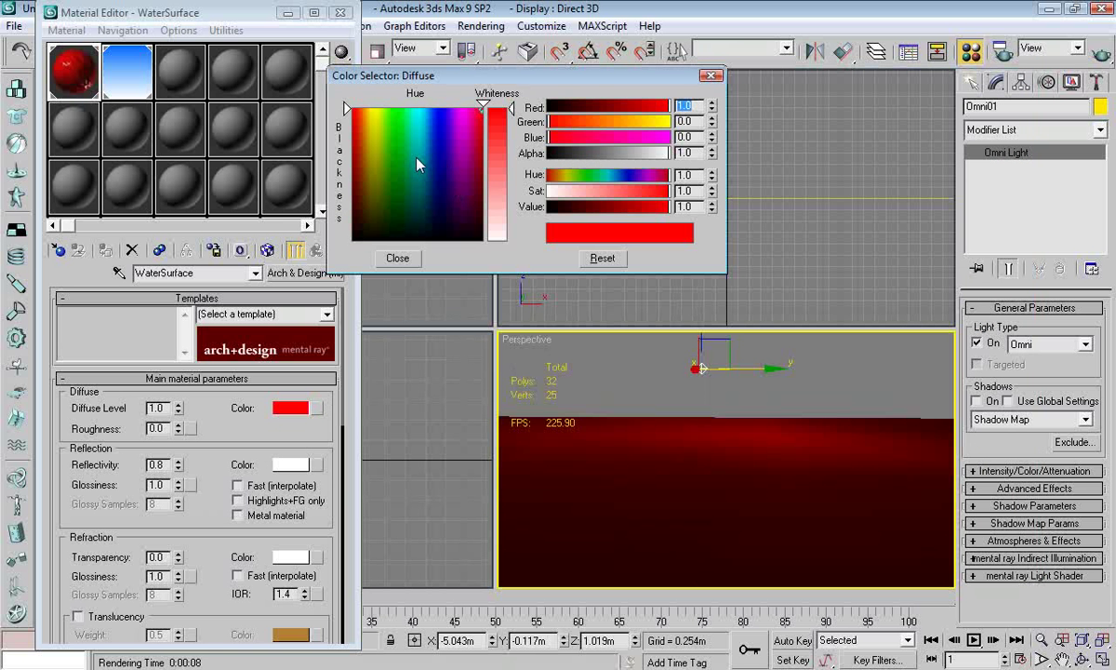
mouse_move(400, 203)
mouse_down()
mouse_move(443, 144)
mouse_move(406, 181)
mouse_move(415, 175)
mouse_up()
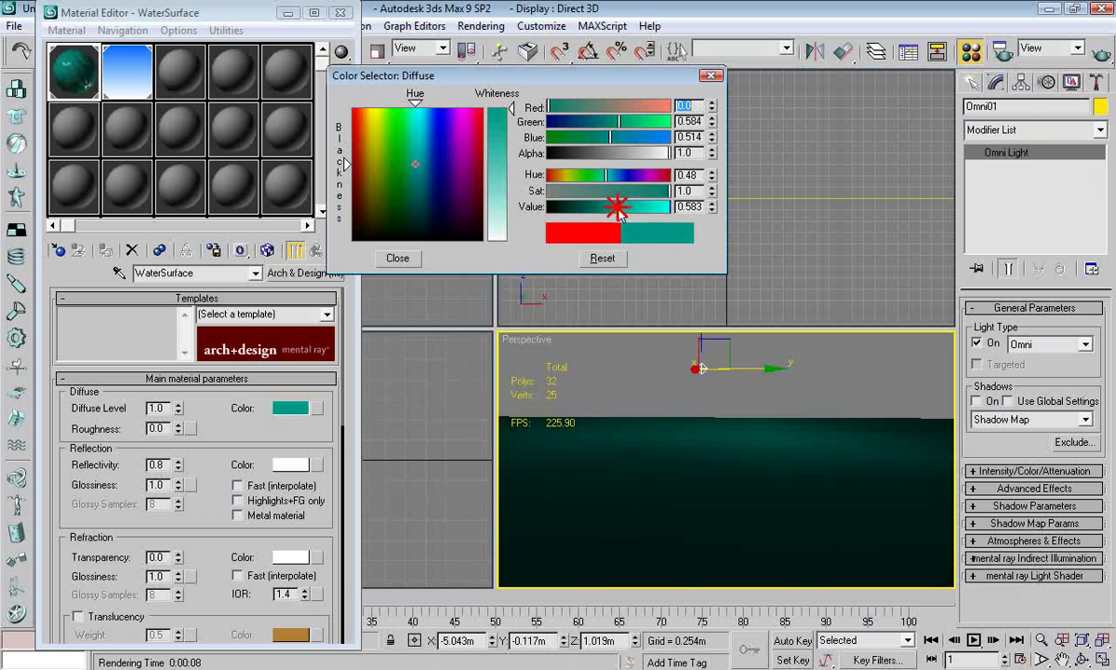
click(618, 206)
click(500, 156)
drag(511, 157, 511, 137)
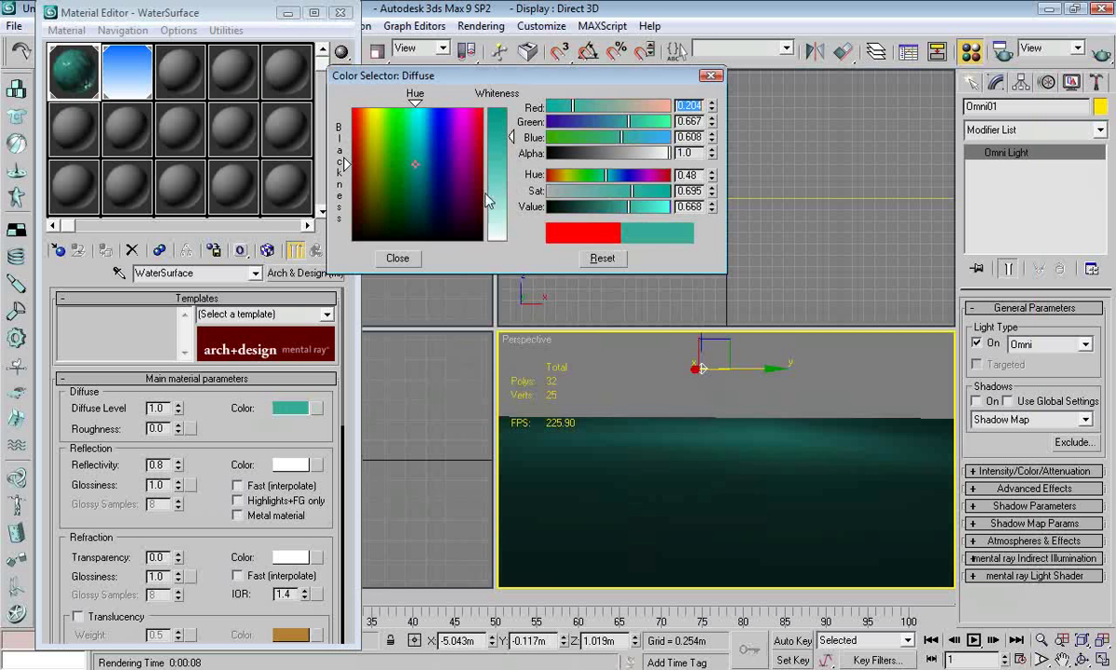
click(399, 258)
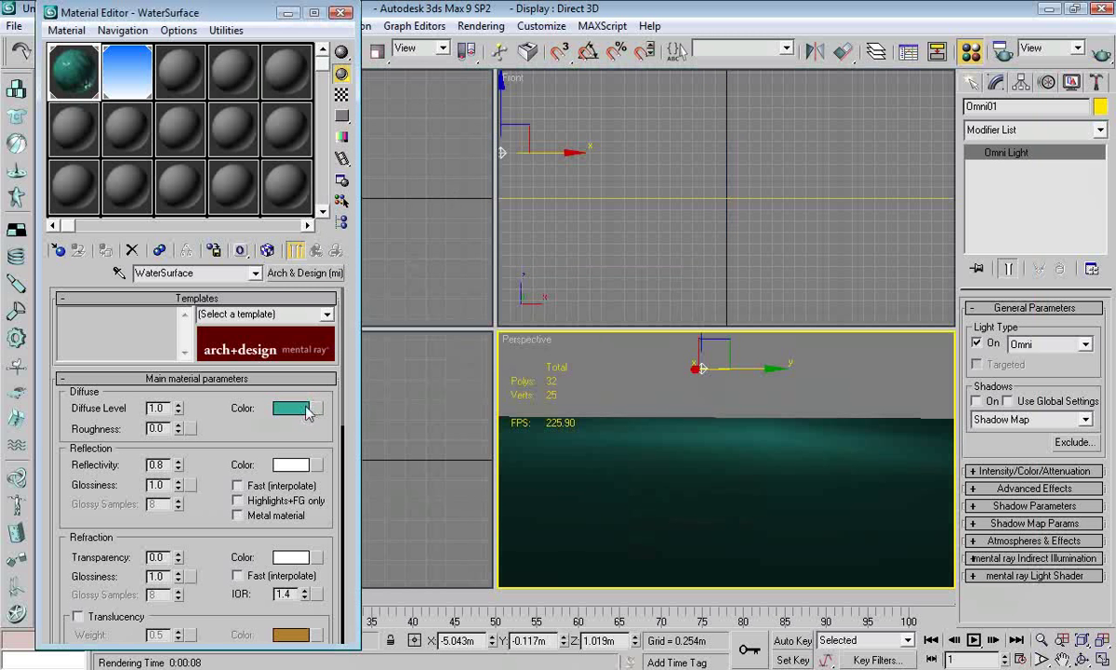
click(290, 407)
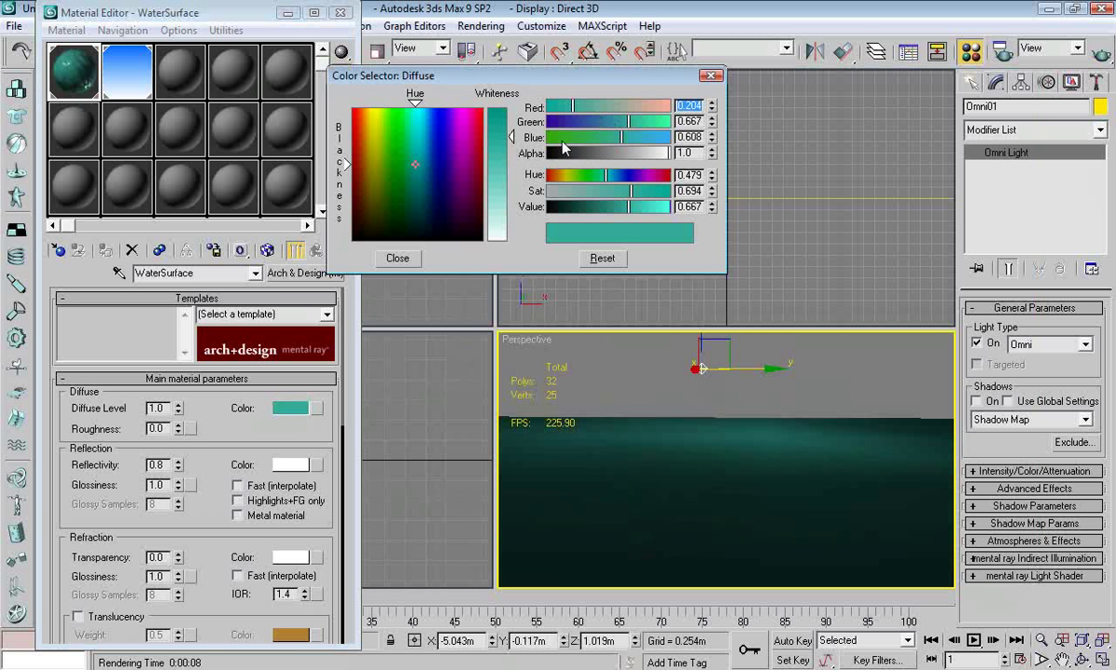
drag(622, 122, 617, 125)
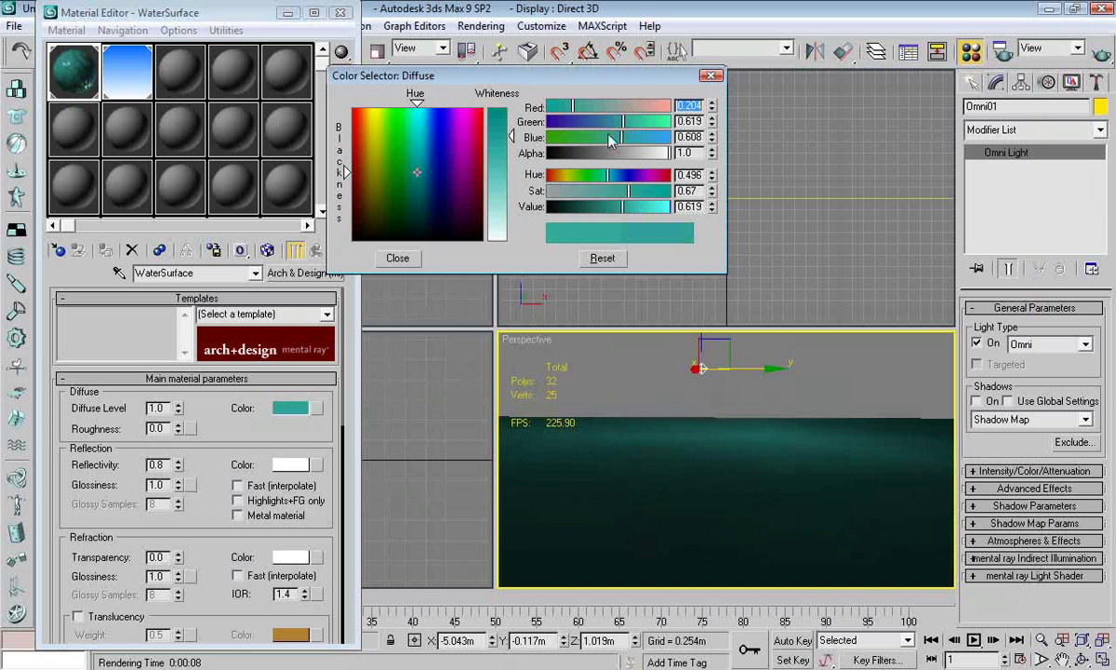
click(398, 257)
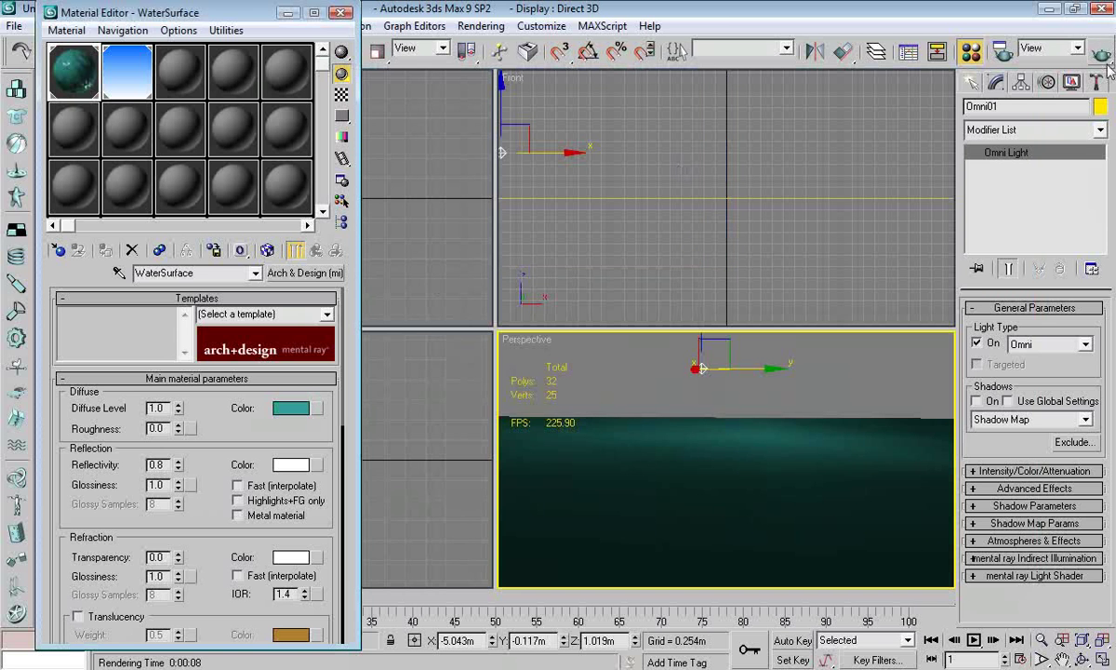
Step: Render the Perspective view with the teal water, close the material settings and reposition the rendered image window for viewing
click(1104, 53)
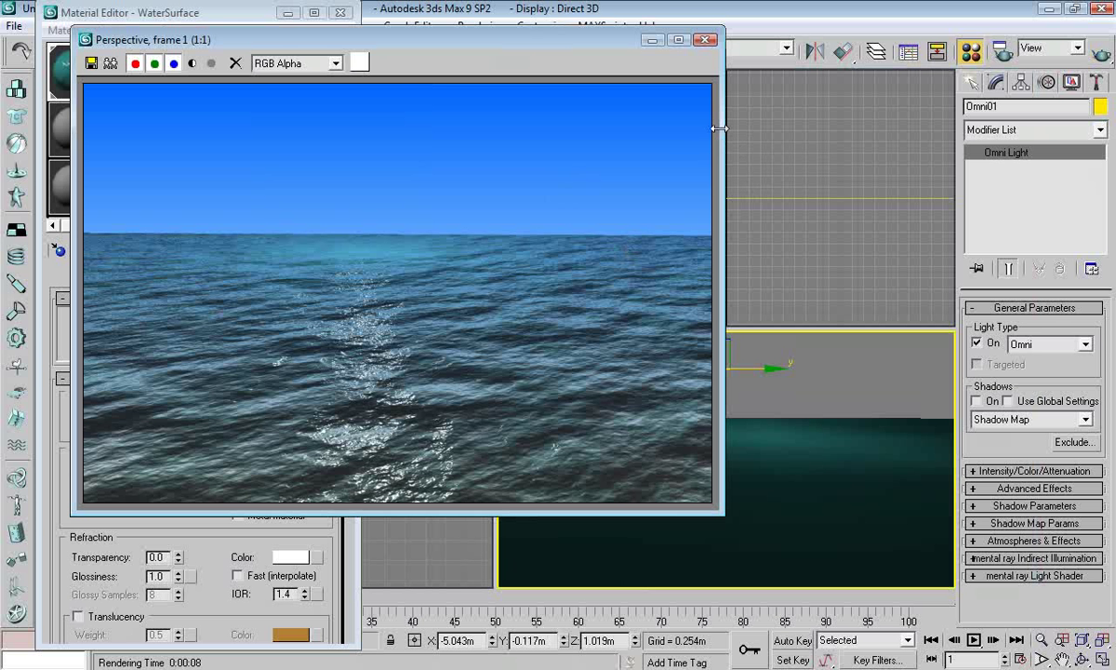
click(341, 13)
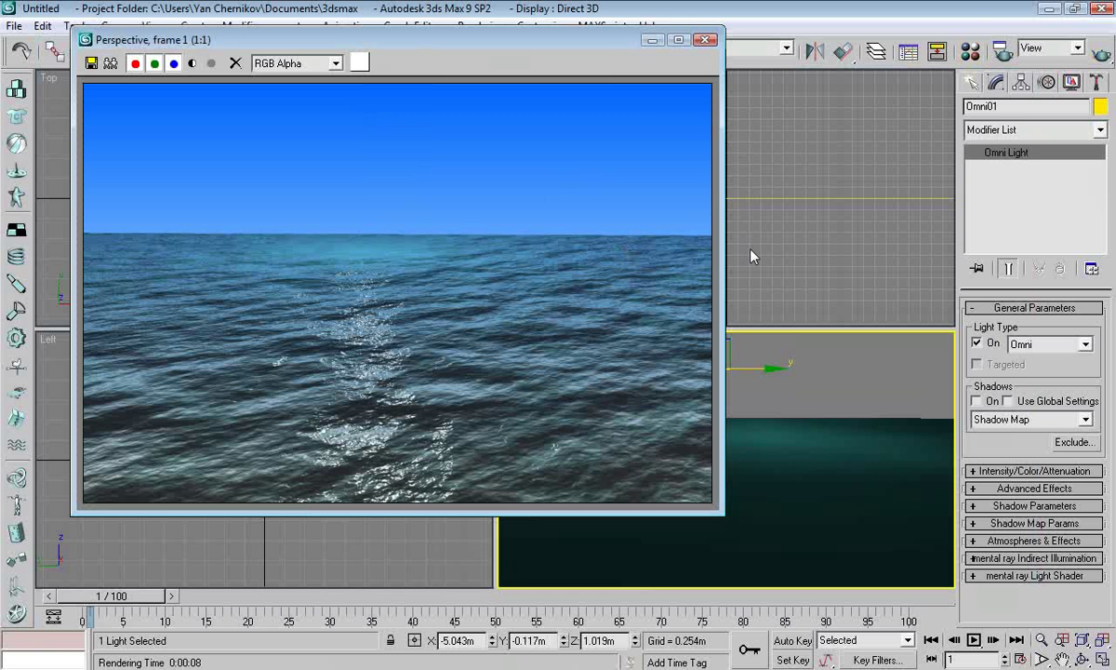
drag(567, 42, 566, 53)
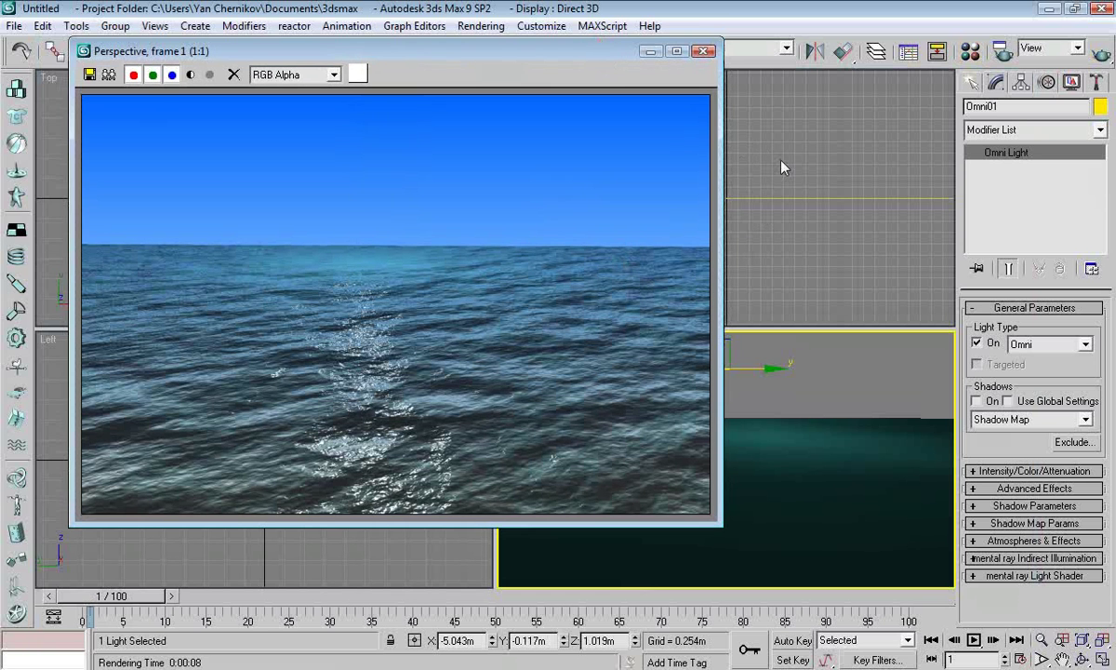